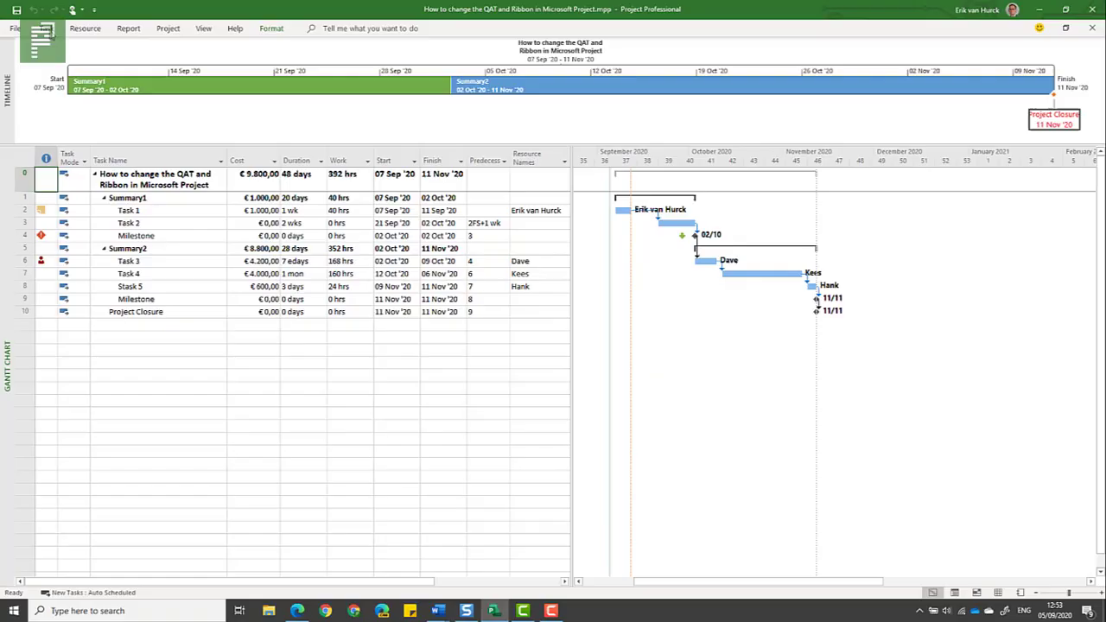
Review the commands on the Task, Resource, Report, Project, View and Help tabs of the collapsed ribbon.
click(46, 28)
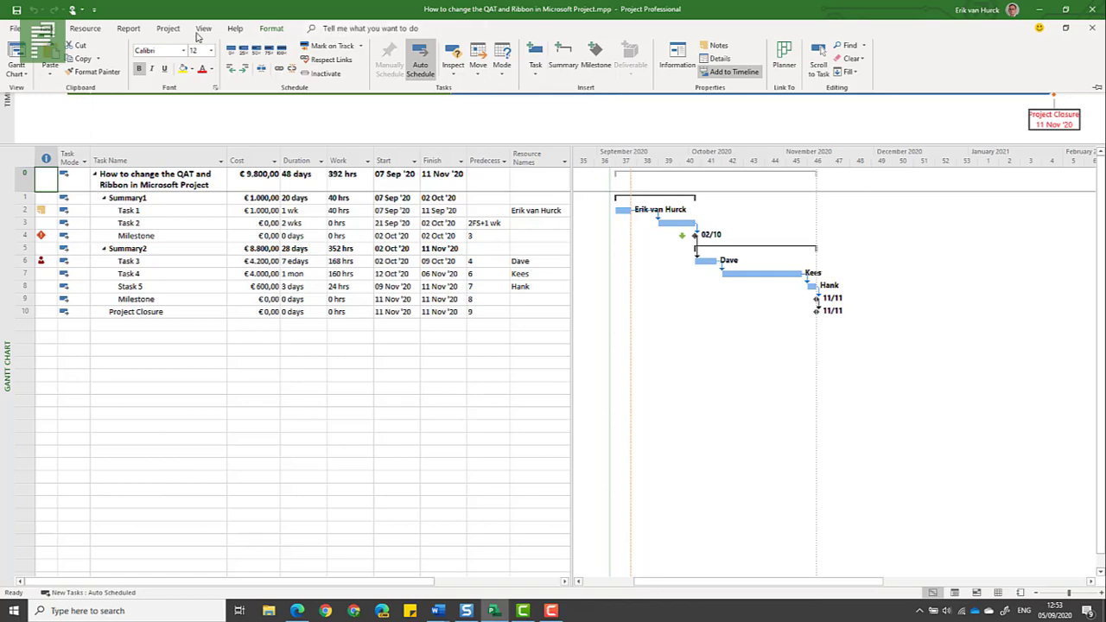
click(86, 29)
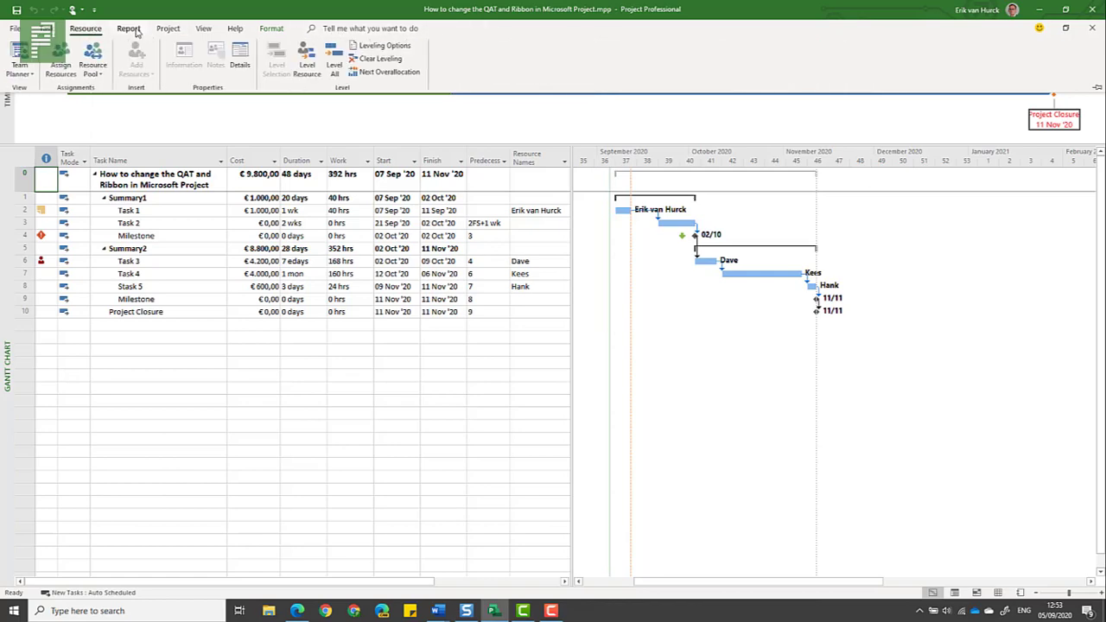
click(128, 29)
click(166, 29)
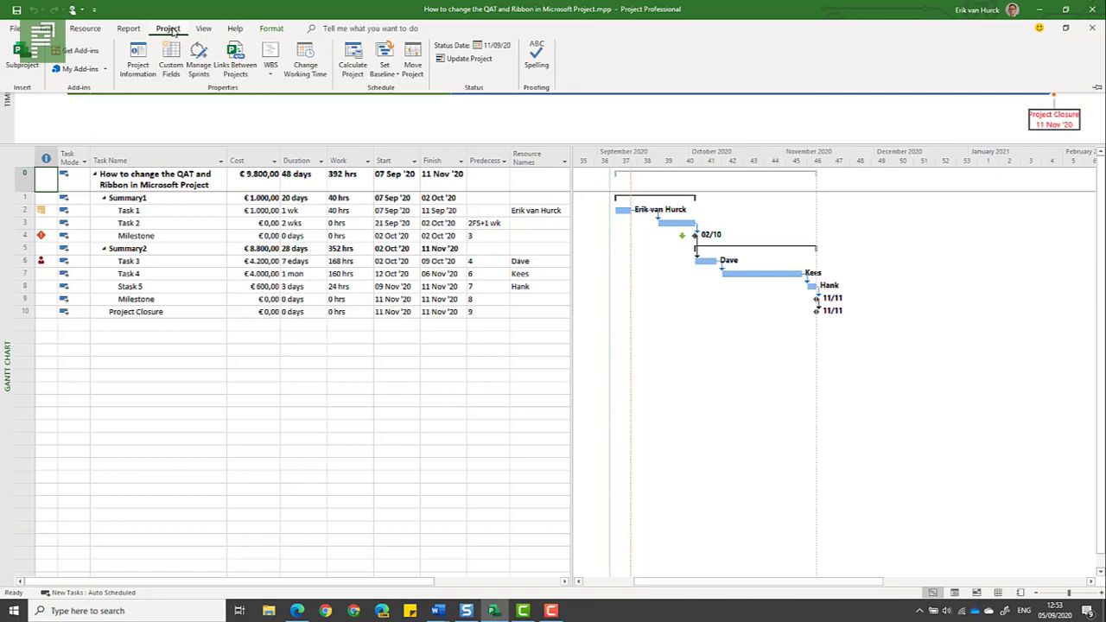
click(197, 28)
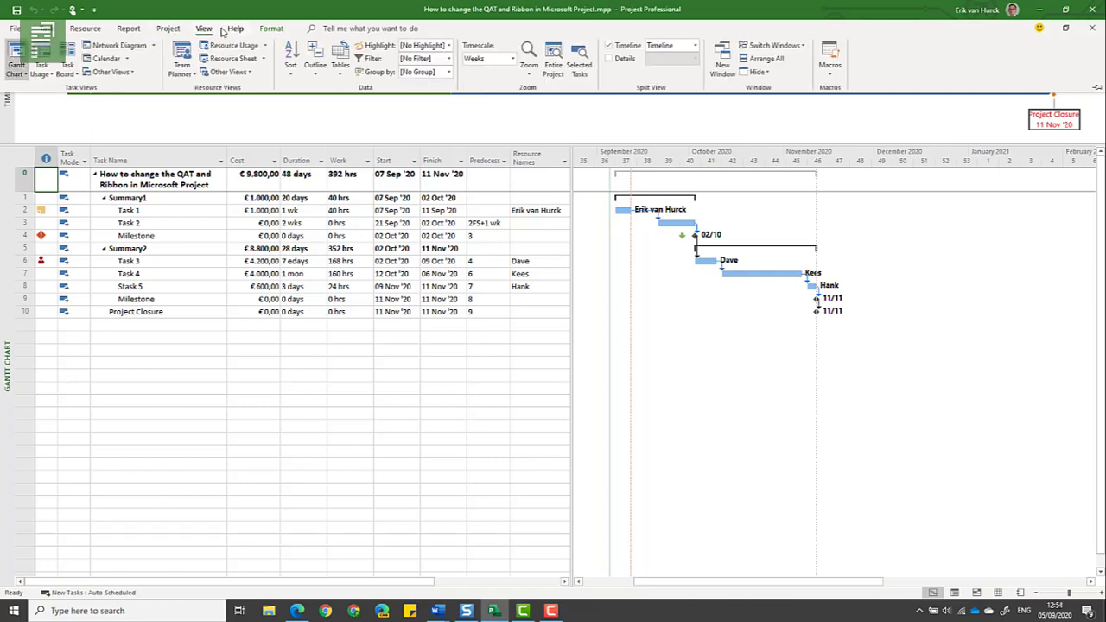
click(228, 30)
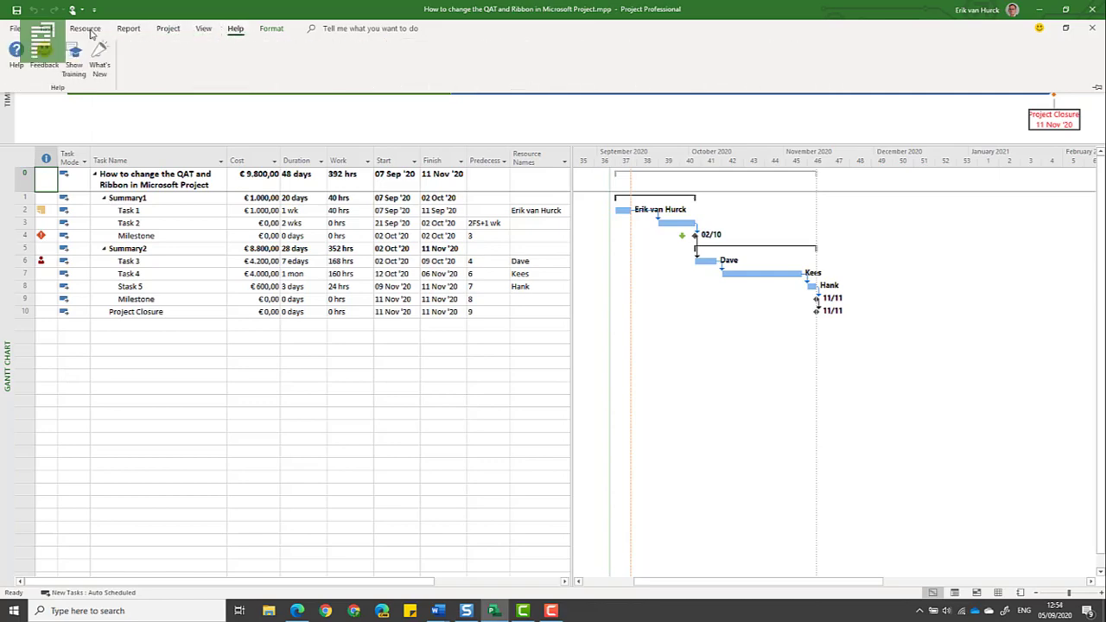
click(97, 140)
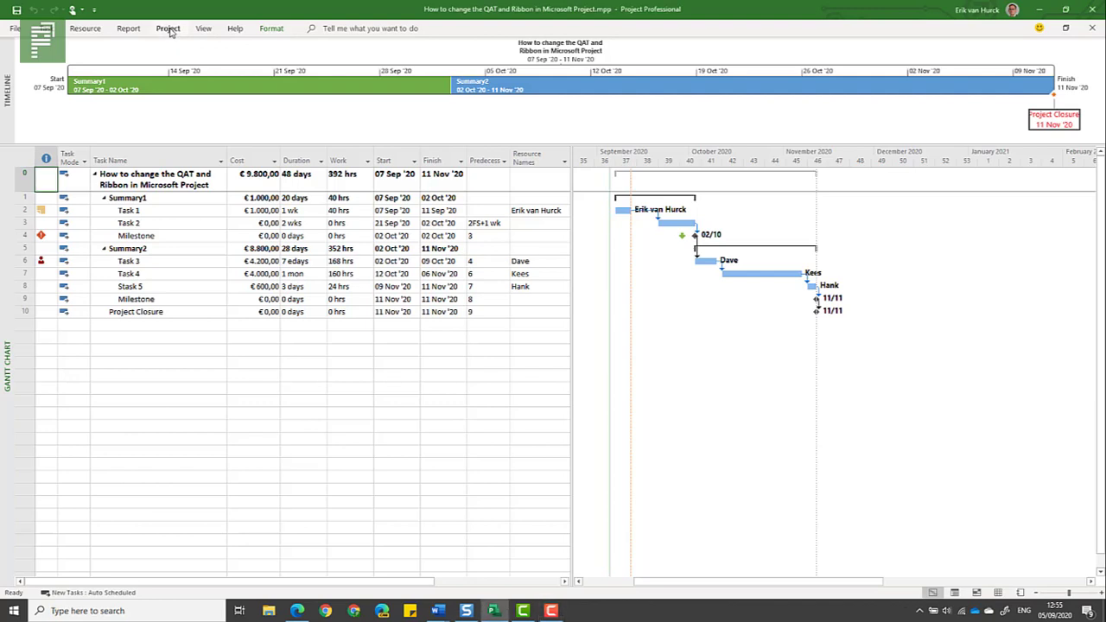
Expand the Project commands temporarily and pin the ribbon so it stays permanently open.
click(168, 28)
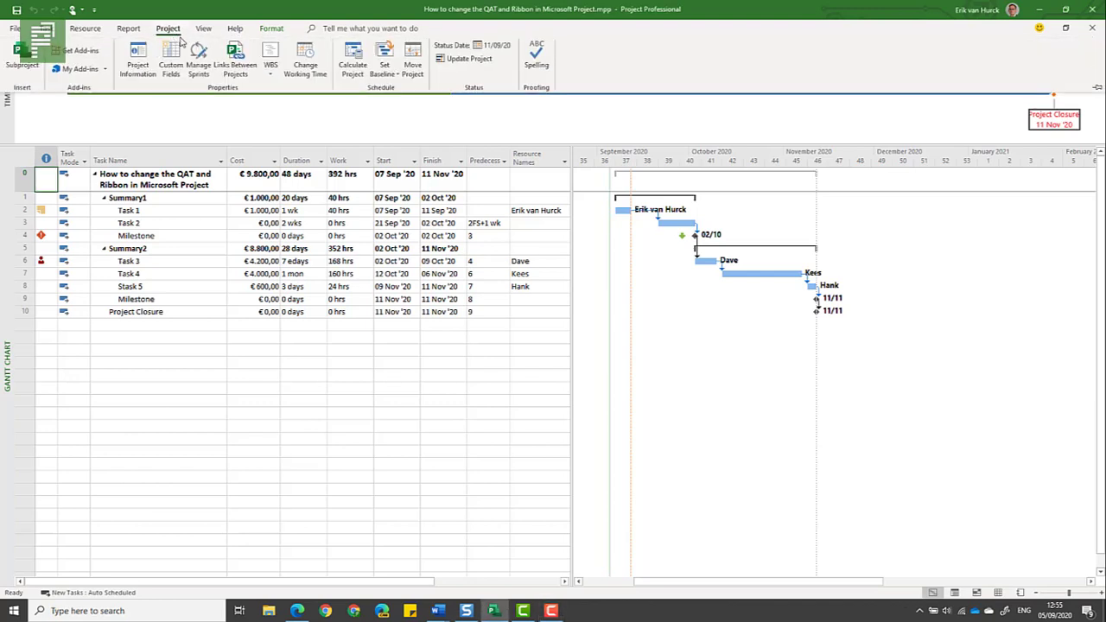
click(175, 31)
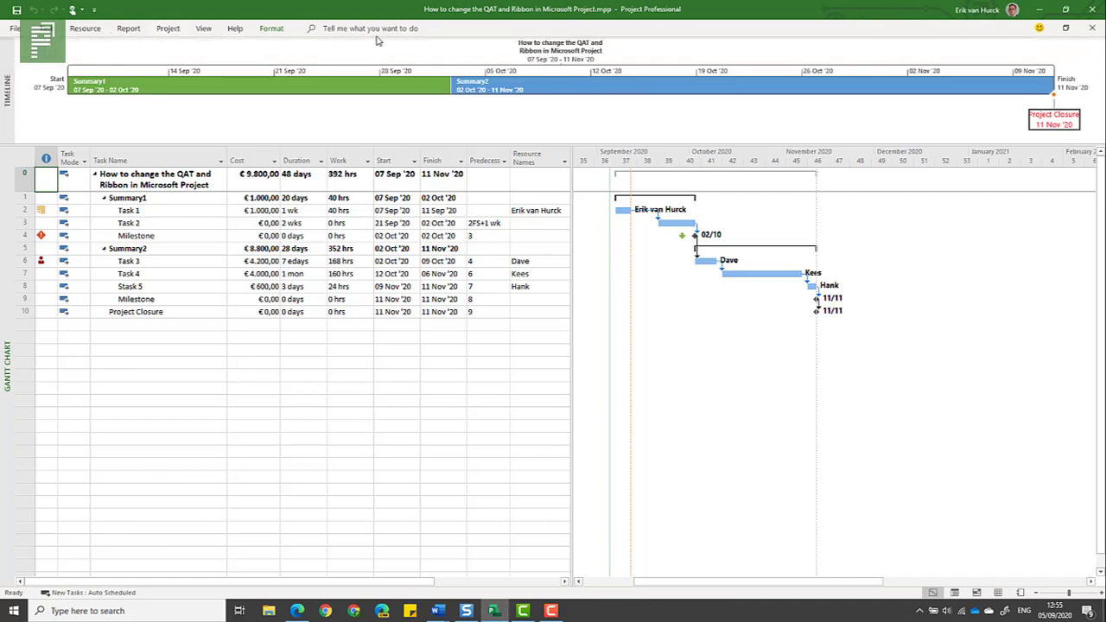
click(168, 28)
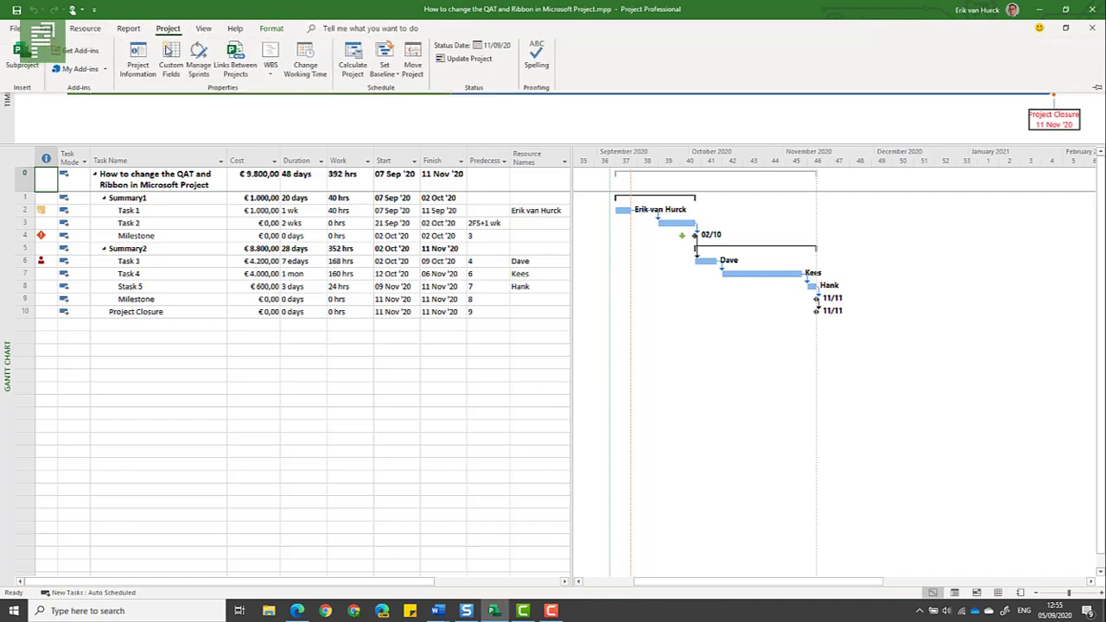
click(1096, 87)
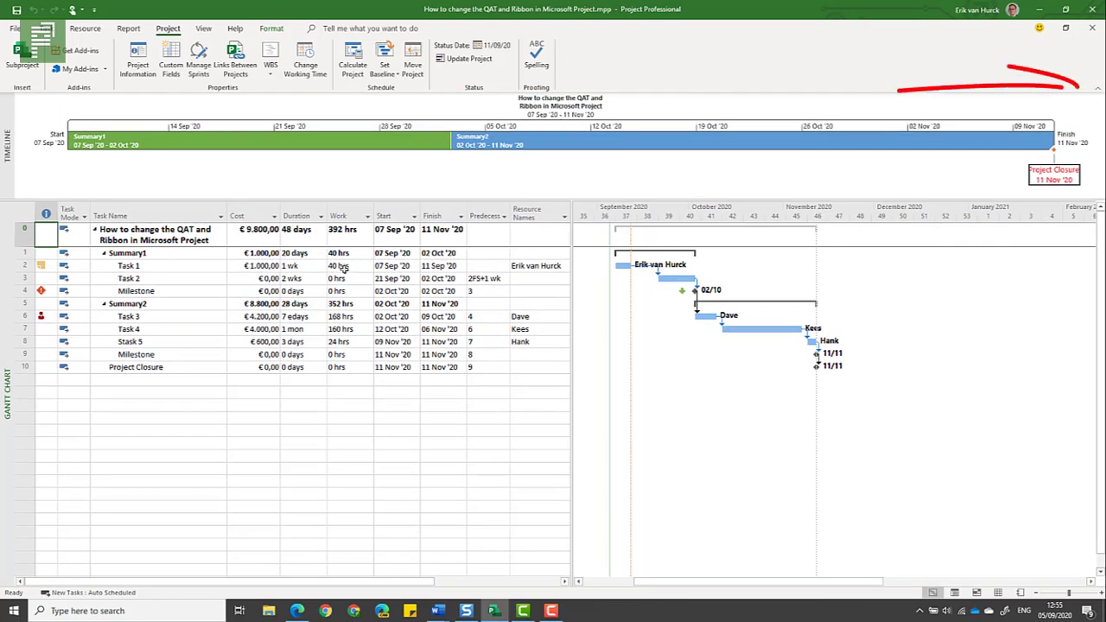
Check the pinned ribbon by selecting Task 2 and viewing the Help, Project, Report and Resource commands, and collapse the ribbon.
click(235, 28)
click(223, 280)
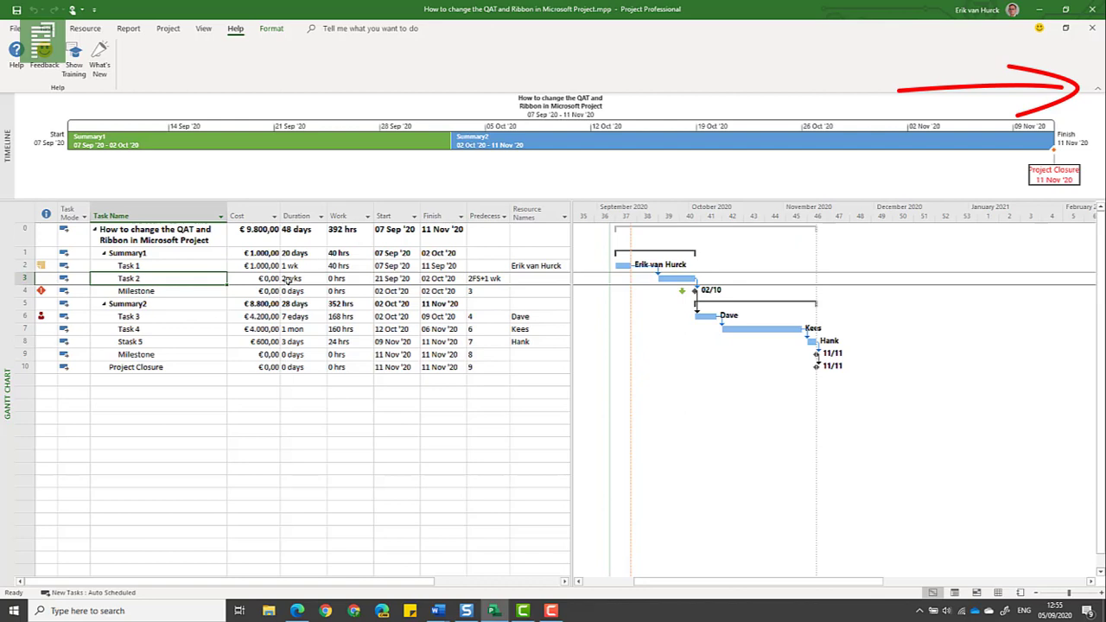
click(168, 28)
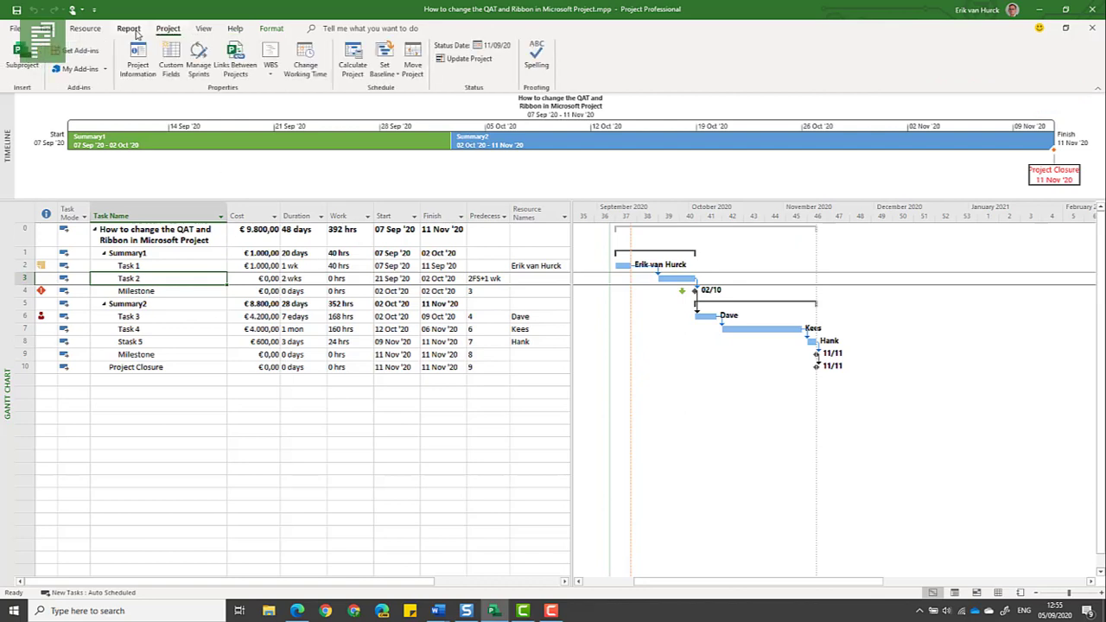
click(130, 29)
click(86, 29)
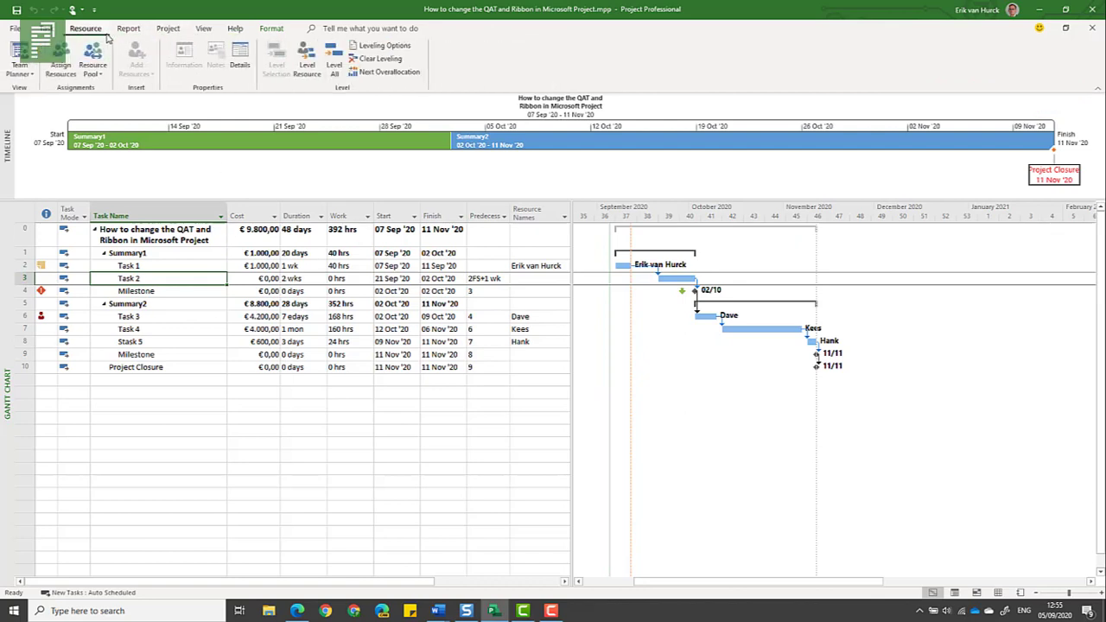
click(1098, 86)
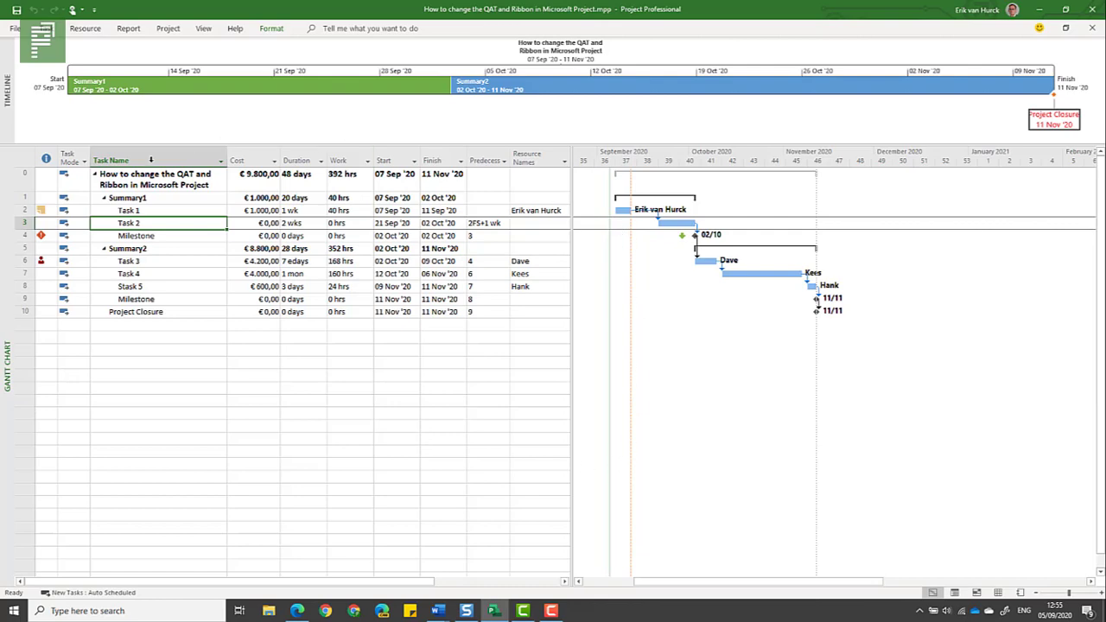
Remove Touch/Mouse Mode from the Quick Access Toolbar.
click(130, 158)
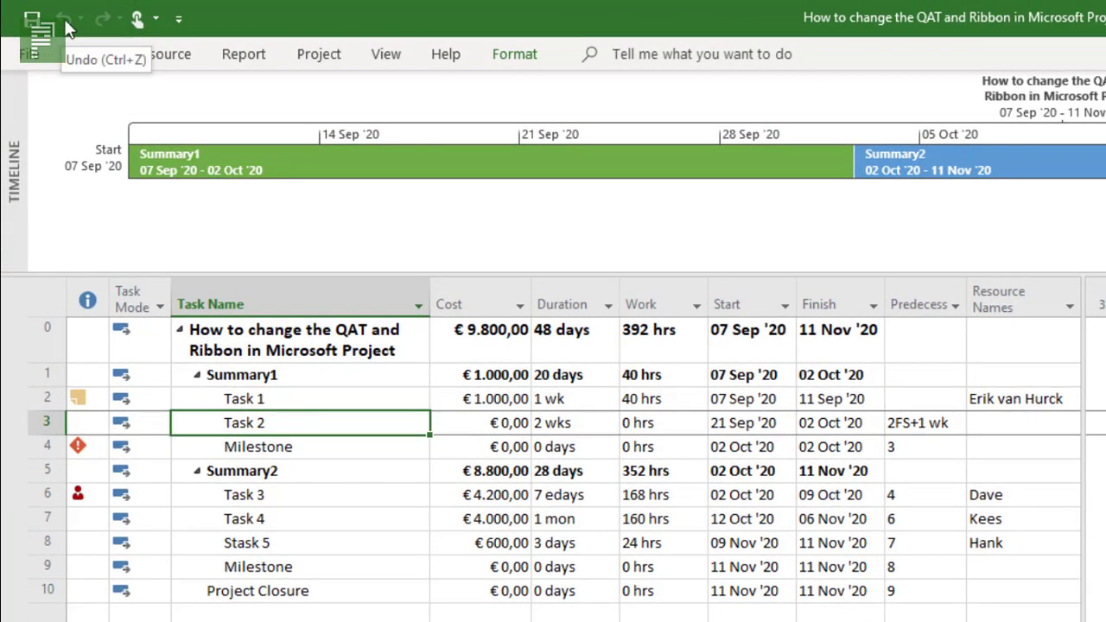
click(178, 21)
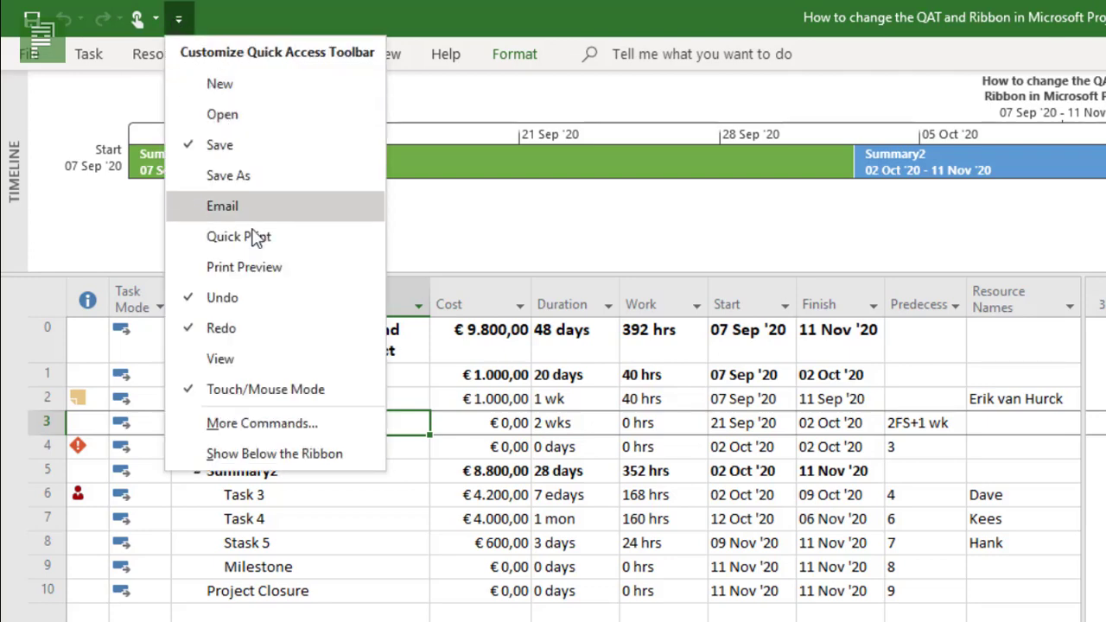
click(220, 393)
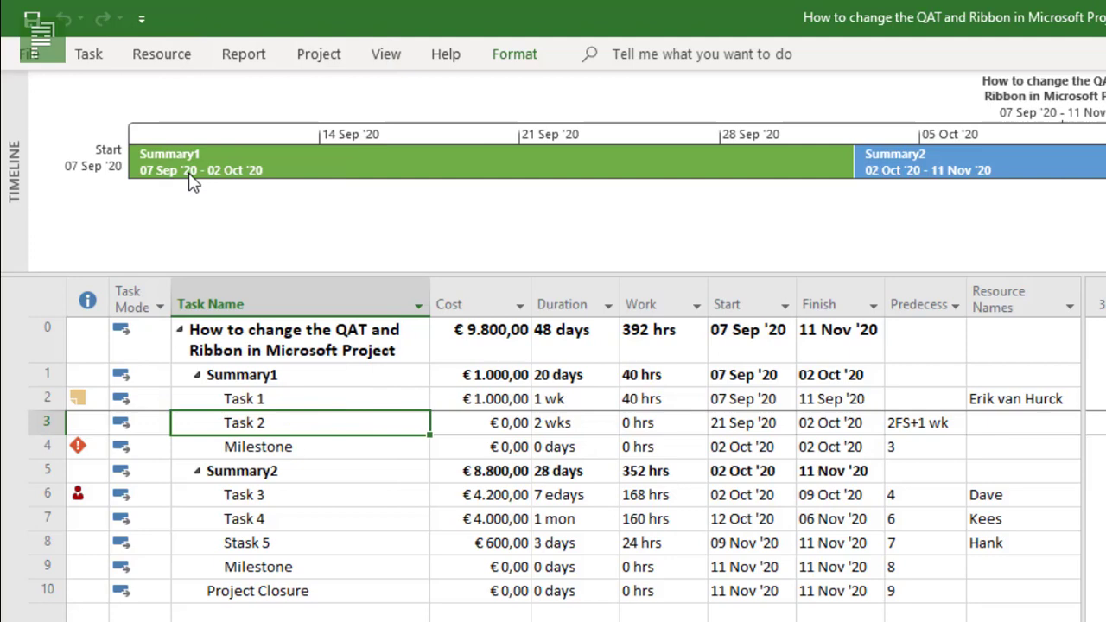
View the Quick Access Toolbar, General and Display pages of Project Options, and close the dialog without changes.
click(143, 19)
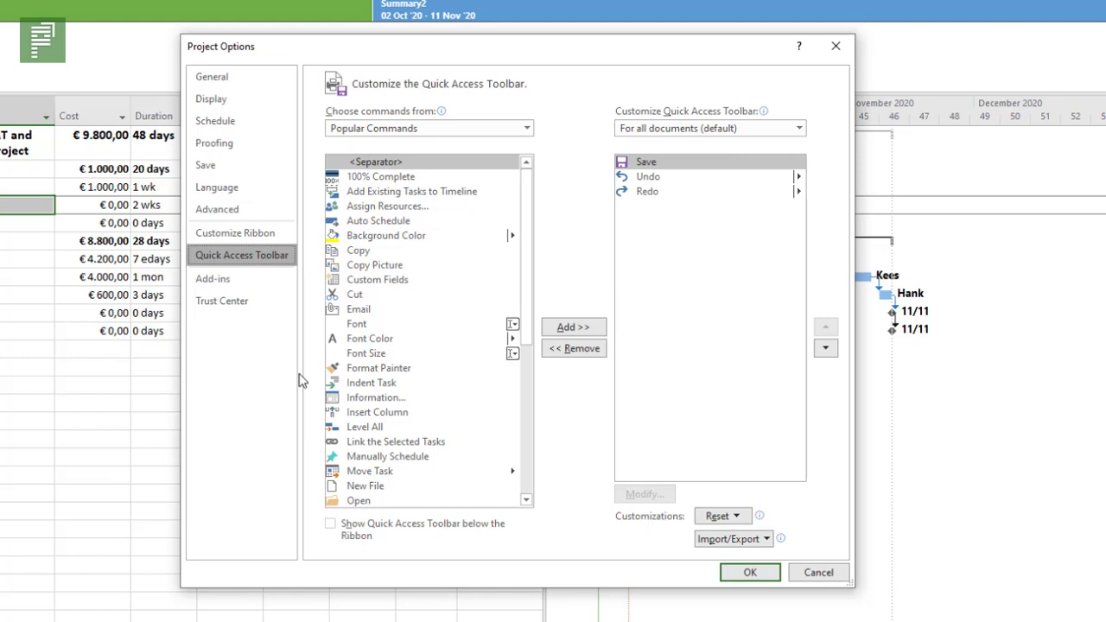
click(281, 85)
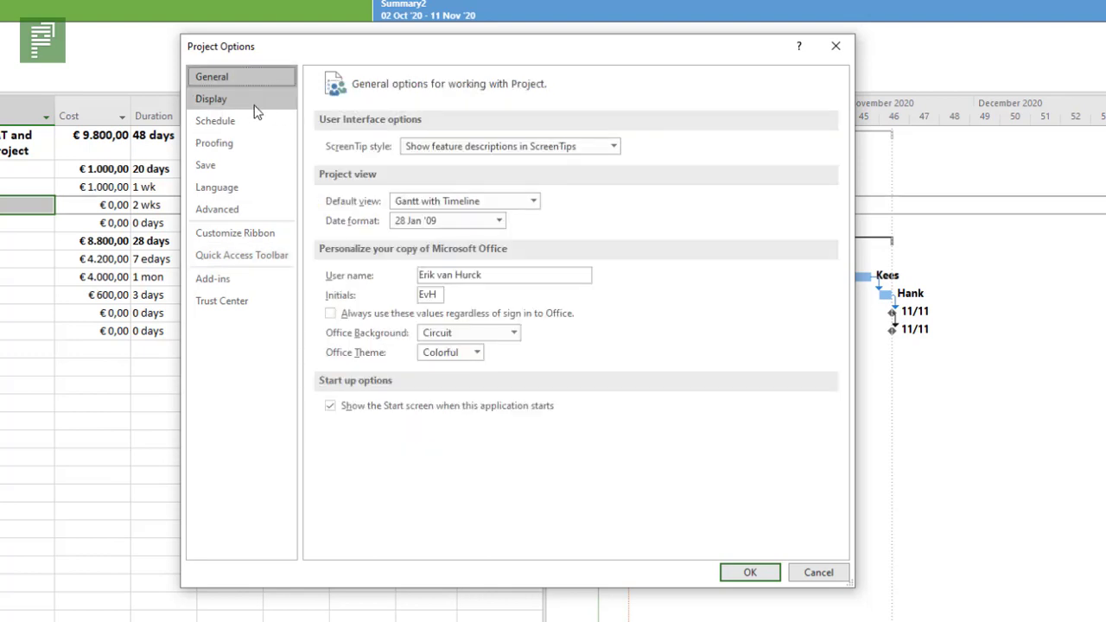
click(254, 105)
click(818, 572)
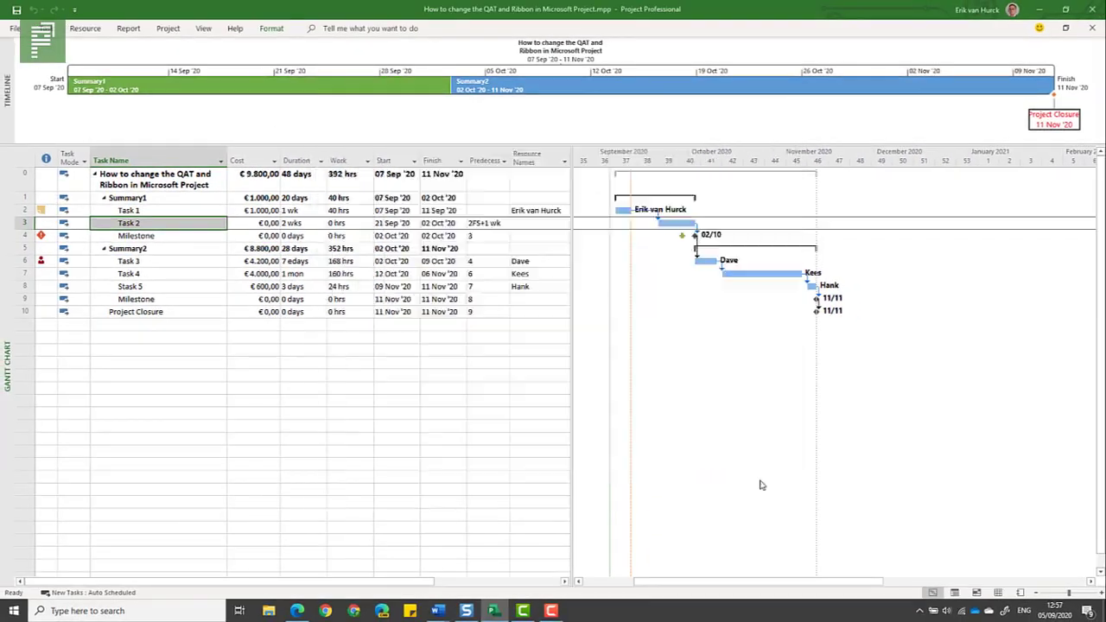
Open Project Options from the file management view and close the dialog without changes.
click(13, 28)
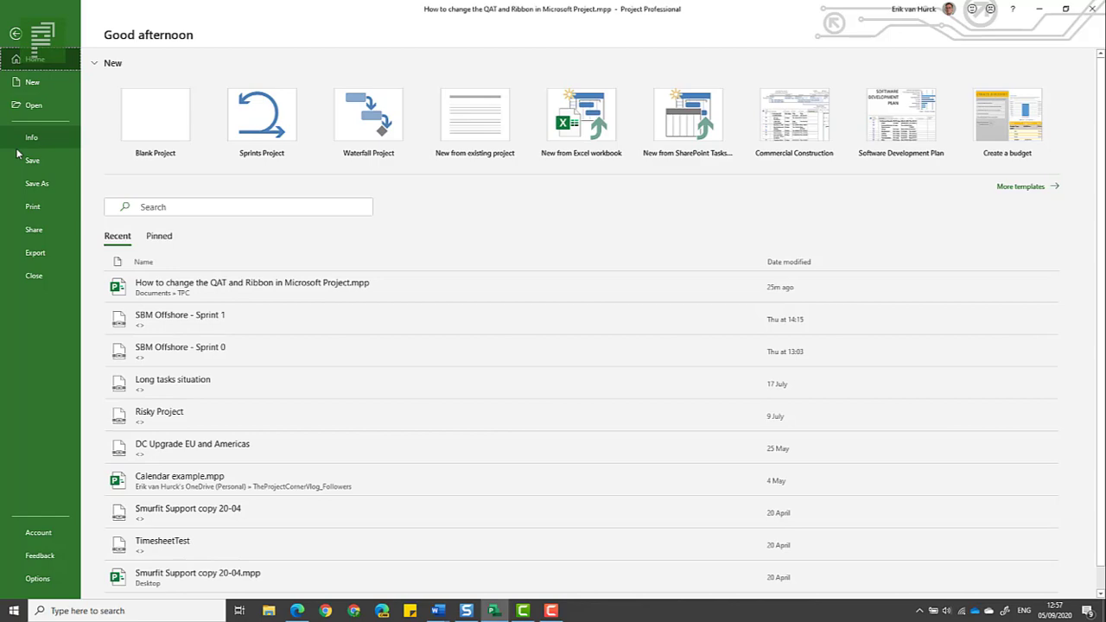
click(38, 579)
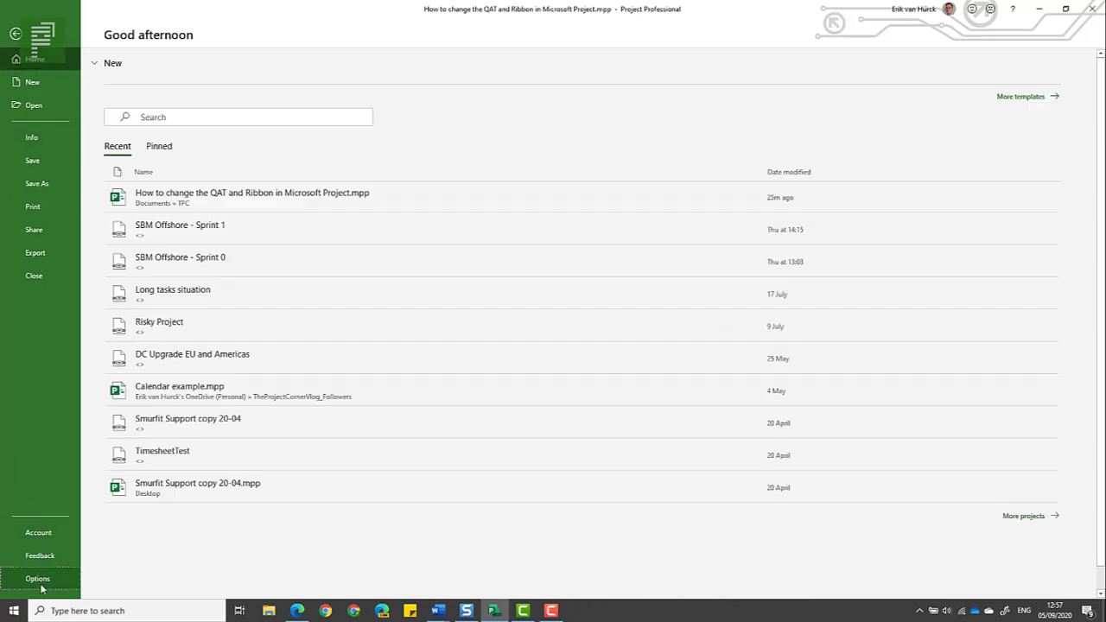
click(755, 481)
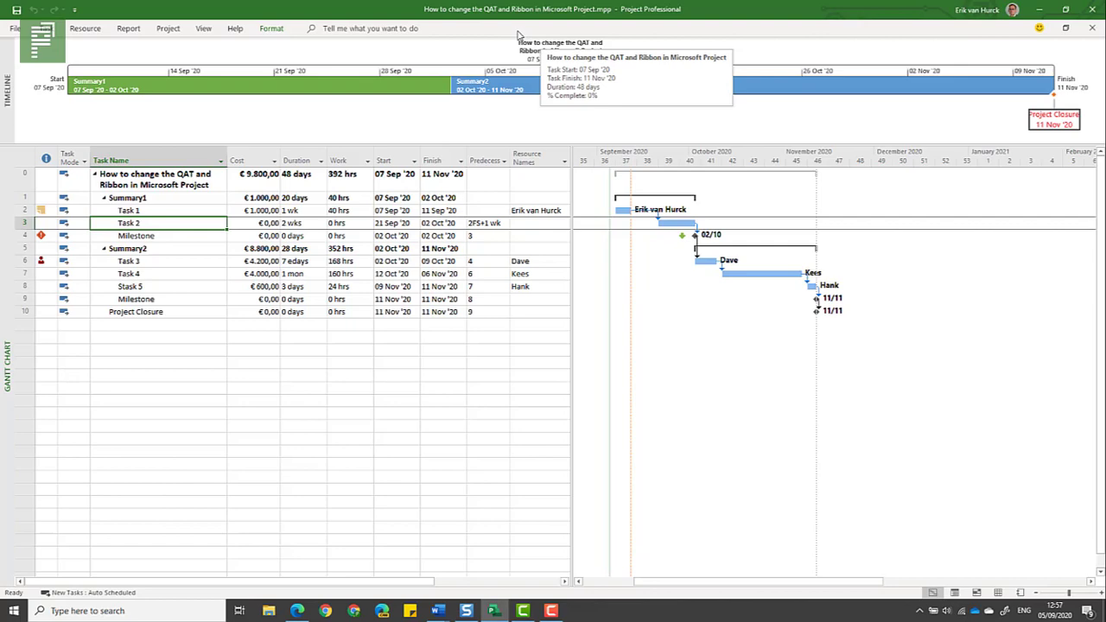
Open the ribbon customization settings from the Report ribbon and switch to the Quick Access Toolbar page of Project Options.
click(128, 27)
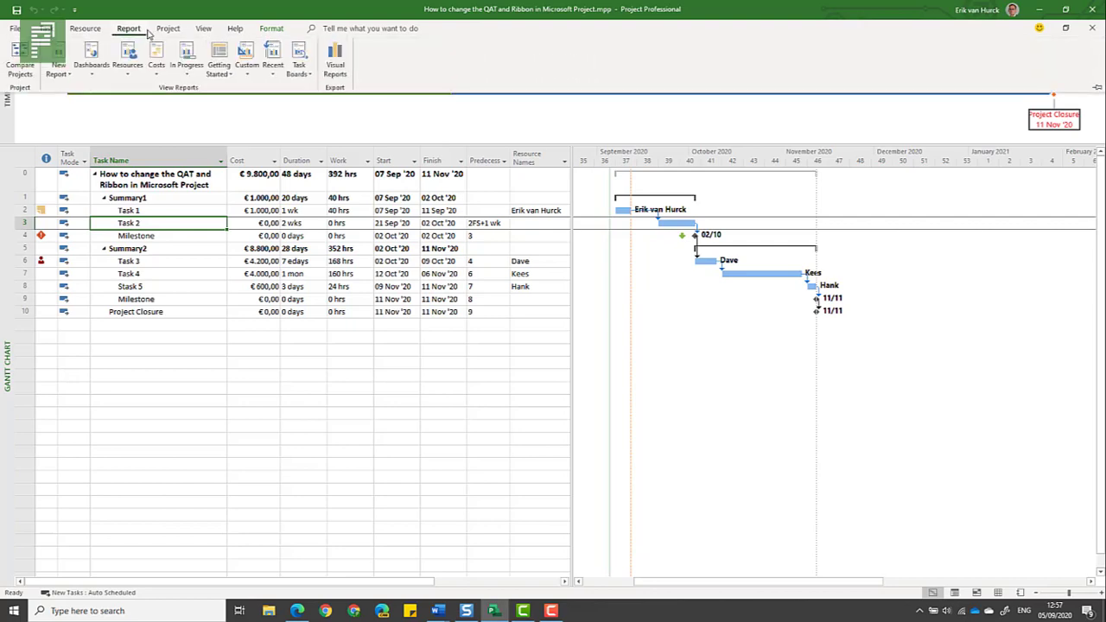
right_click(435, 82)
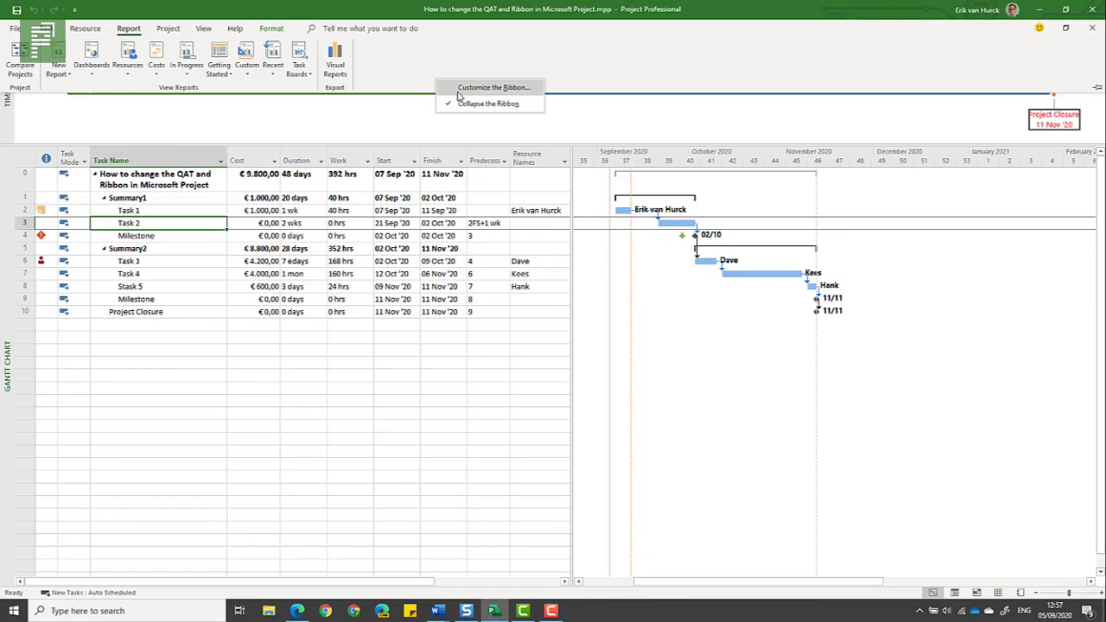
click(458, 89)
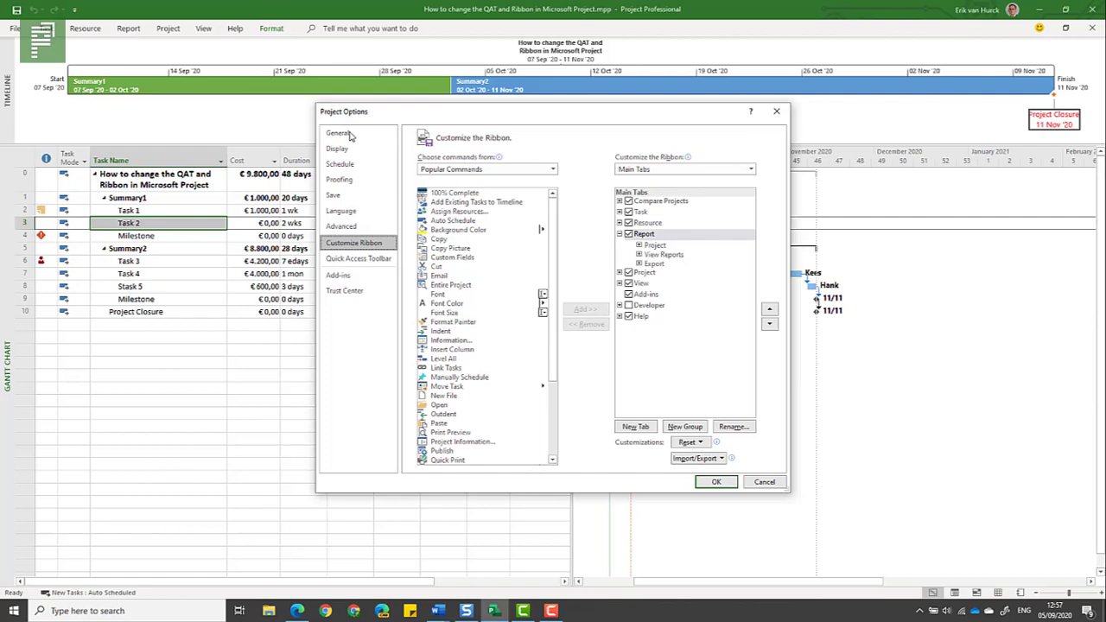
click(354, 261)
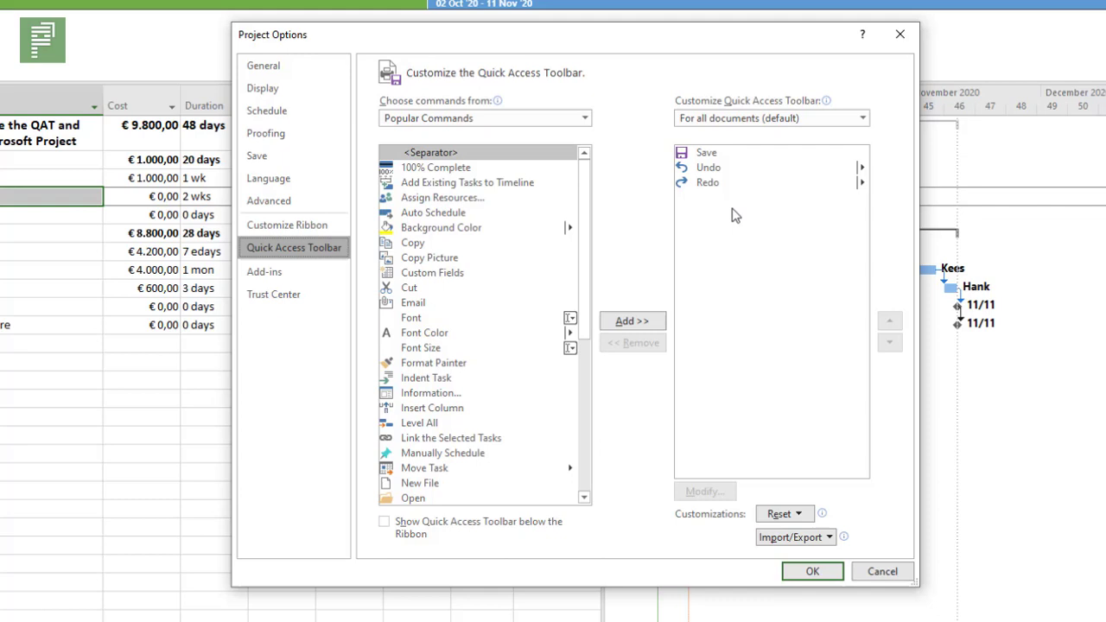
Set the source list for Quick Access Toolbar commands to All Commands.
click(525, 121)
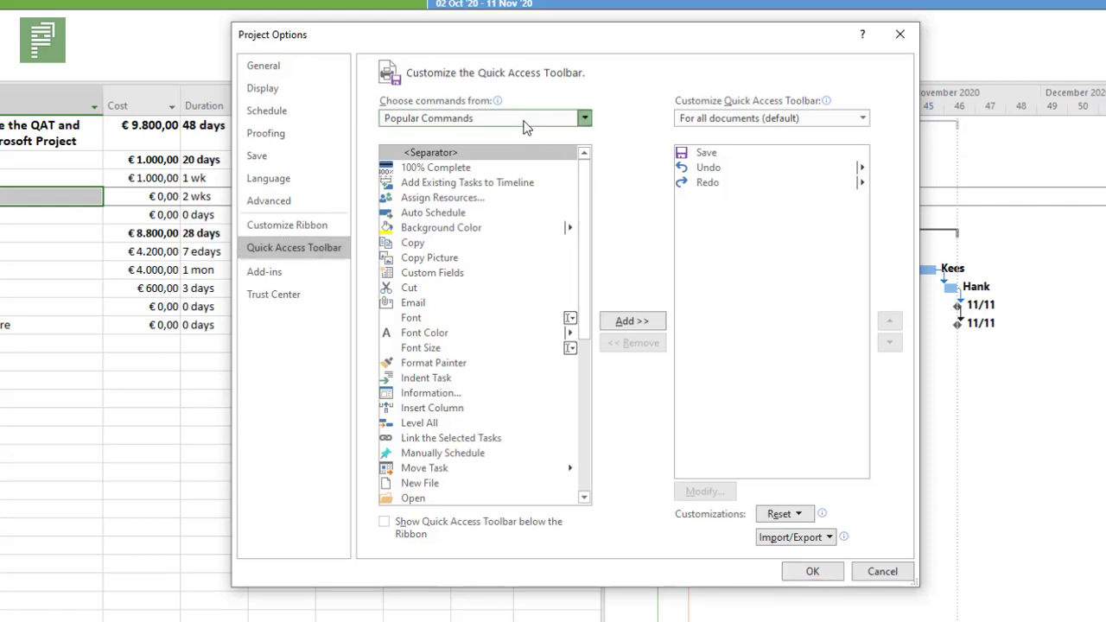
click(524, 127)
click(460, 170)
Add the Publish command from All Commands to the Quick Access Toolbar and move it directly below Save.
click(461, 243)
key(p)
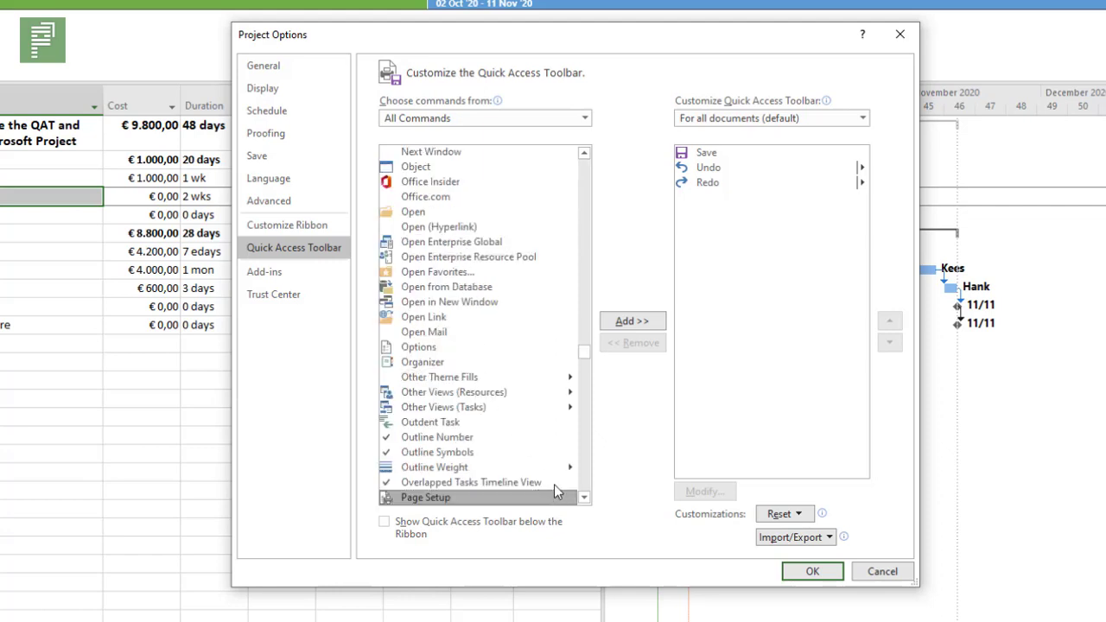
click(478, 388)
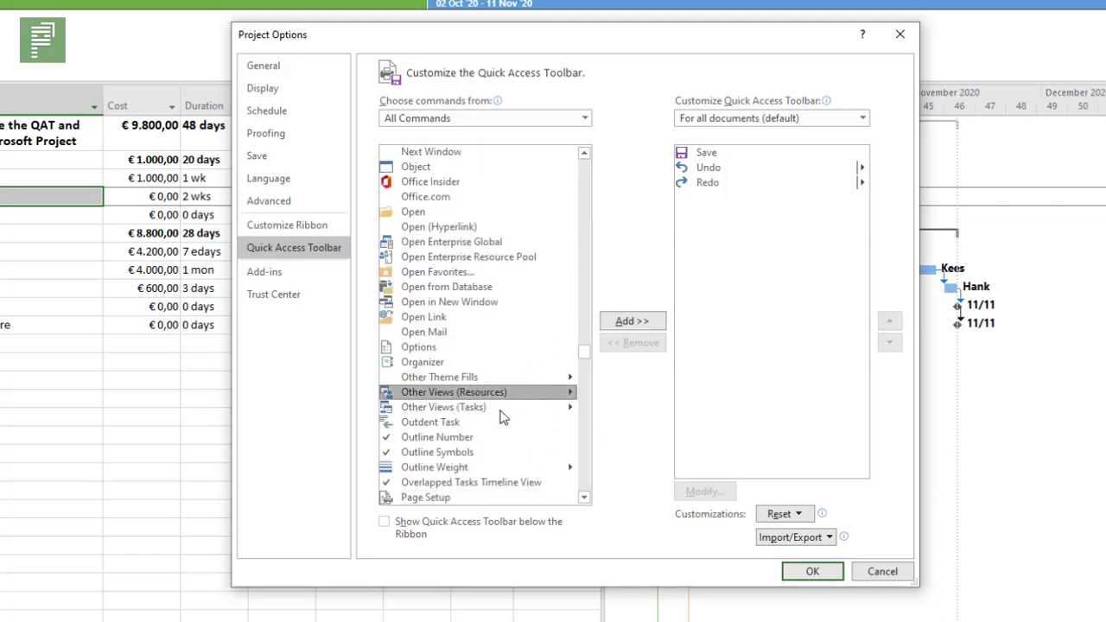
key(p)
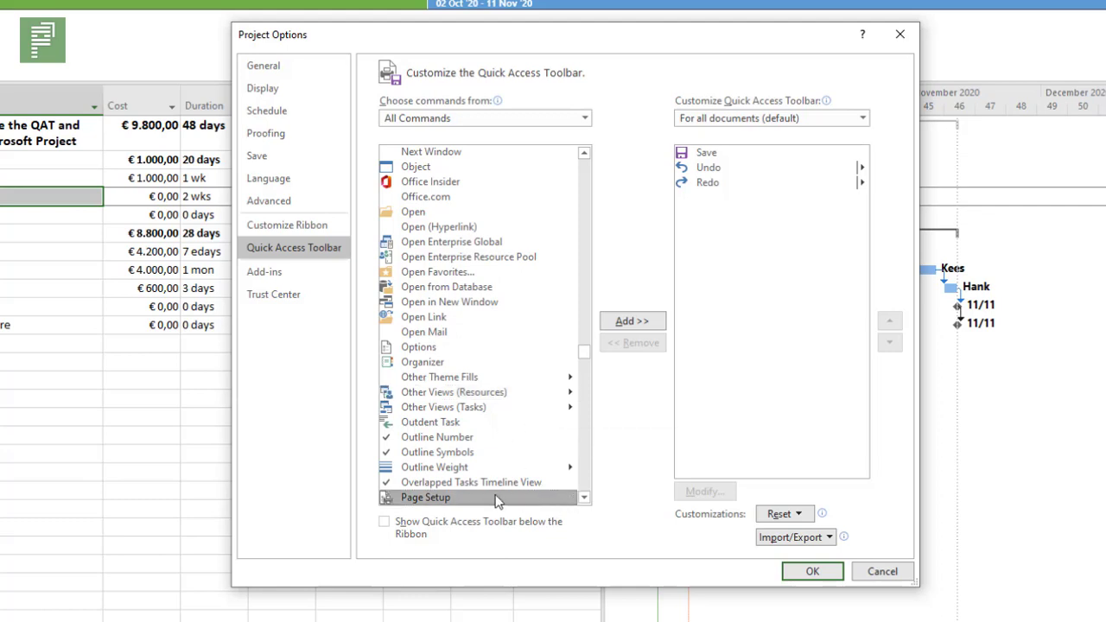
click(586, 498)
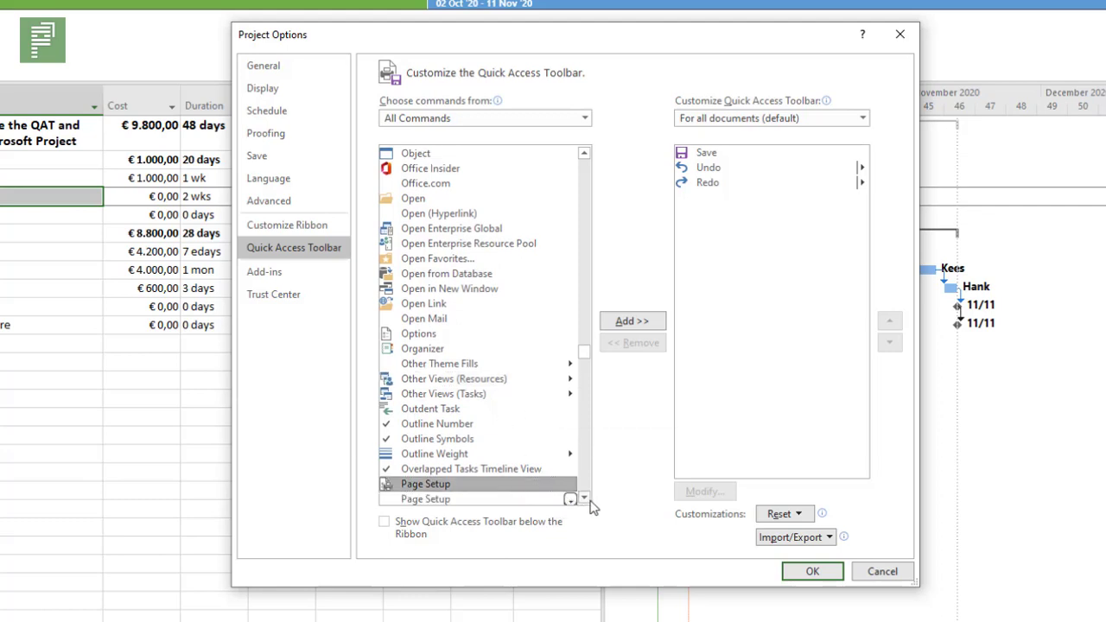
click(585, 499)
click(585, 499)
click(586, 498)
click(586, 498)
click(585, 499)
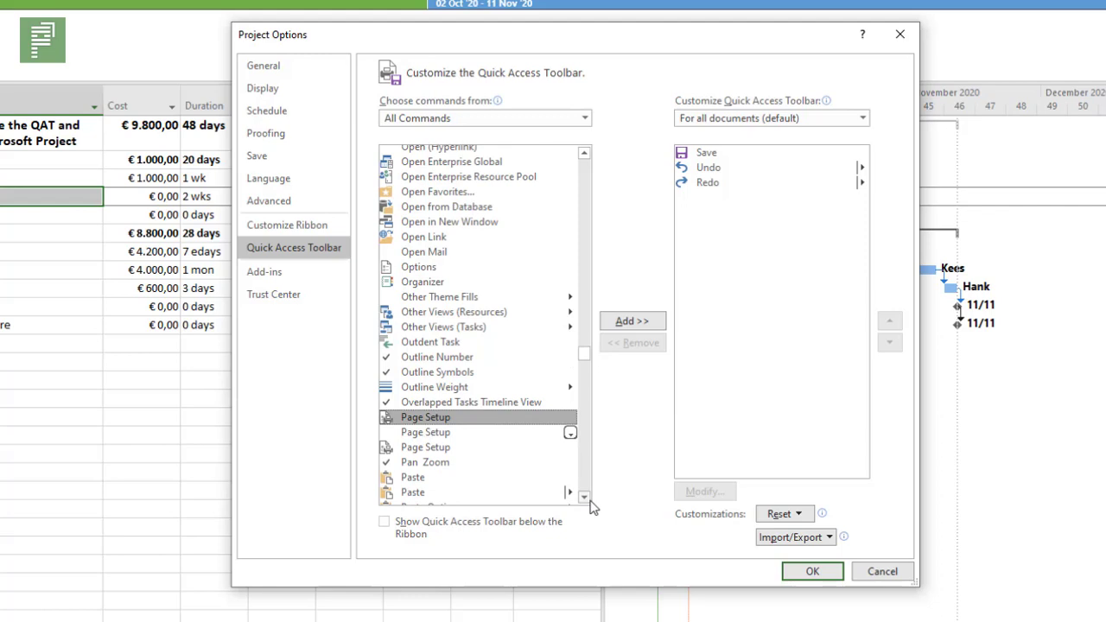
click(585, 498)
click(585, 499)
click(585, 499)
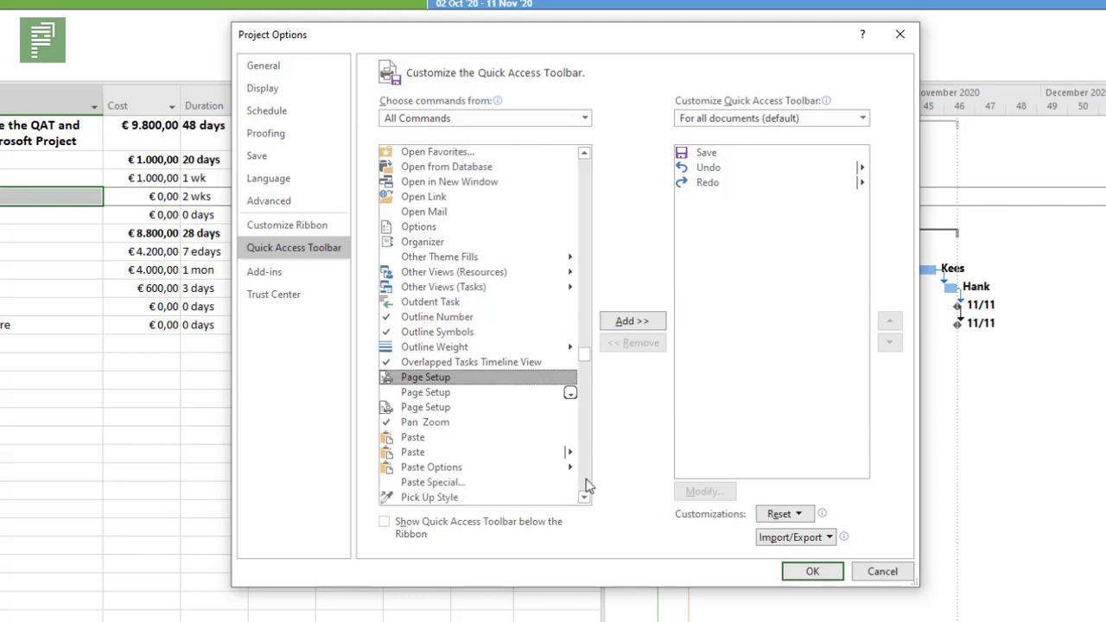
click(586, 486)
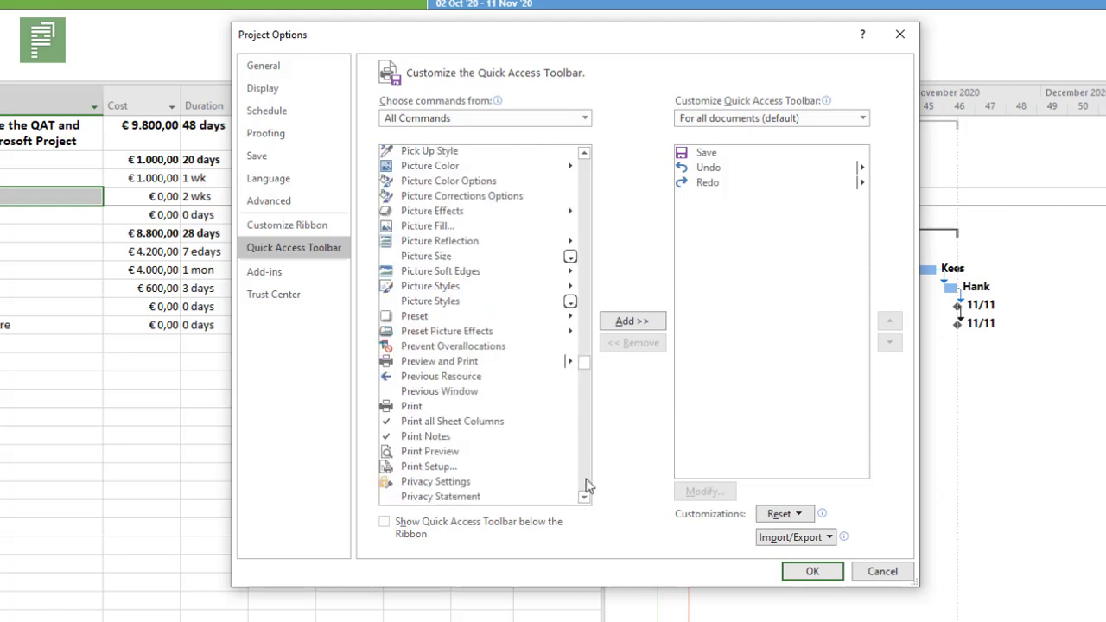
click(584, 419)
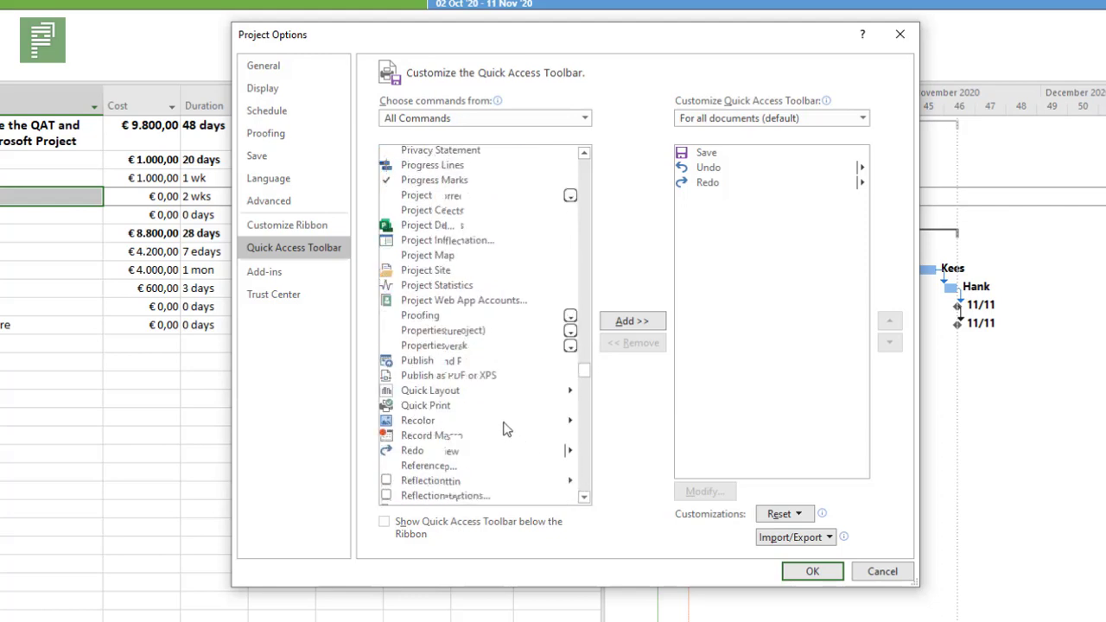
click(435, 363)
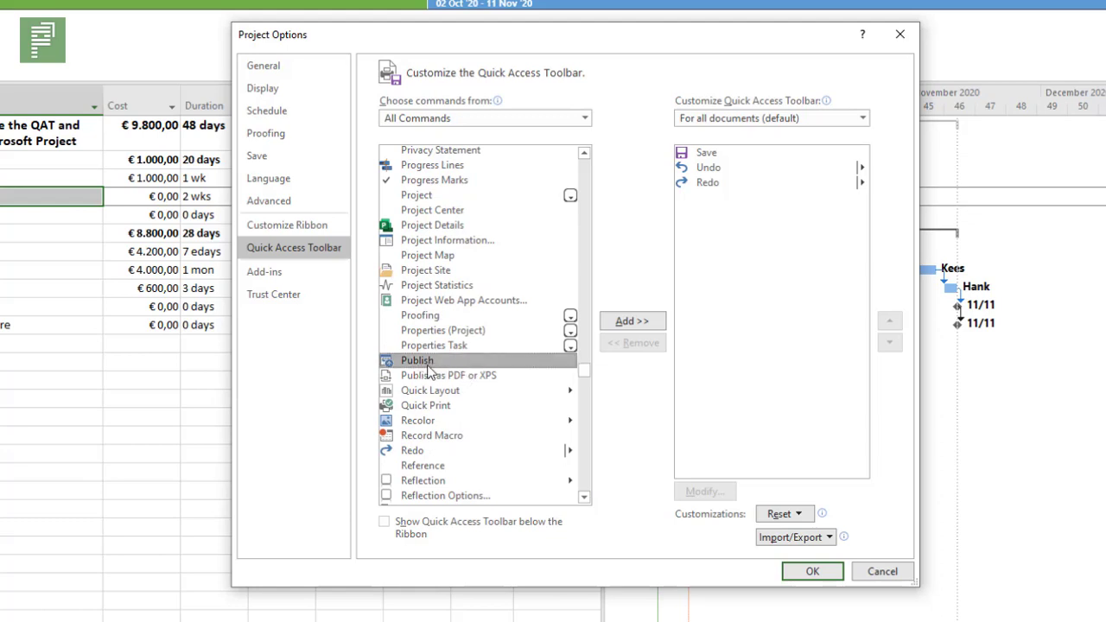
click(625, 323)
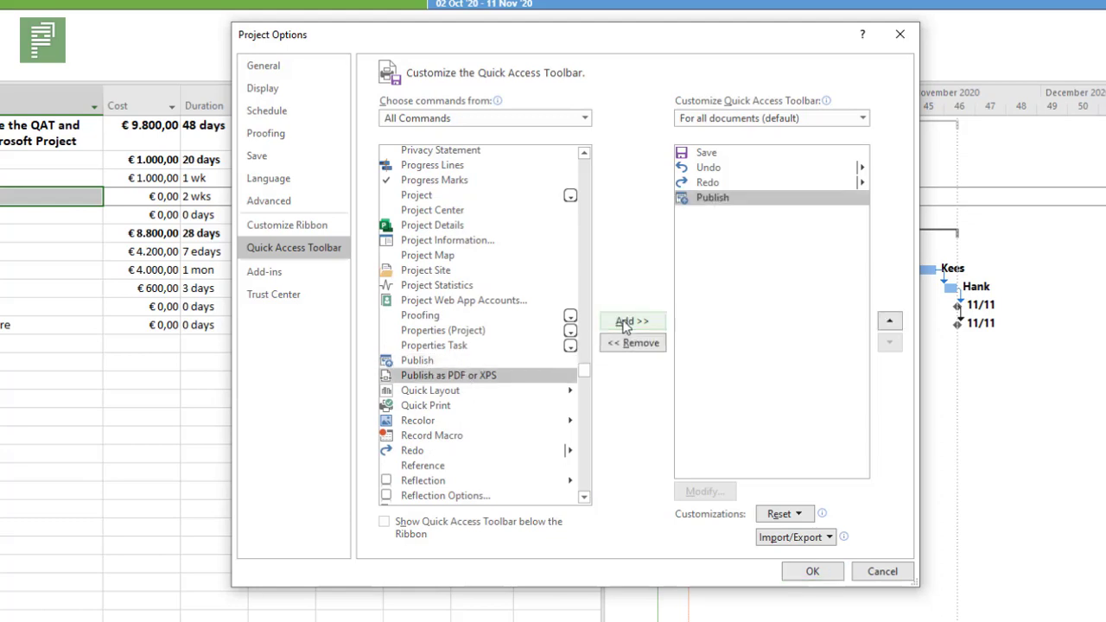
click(887, 322)
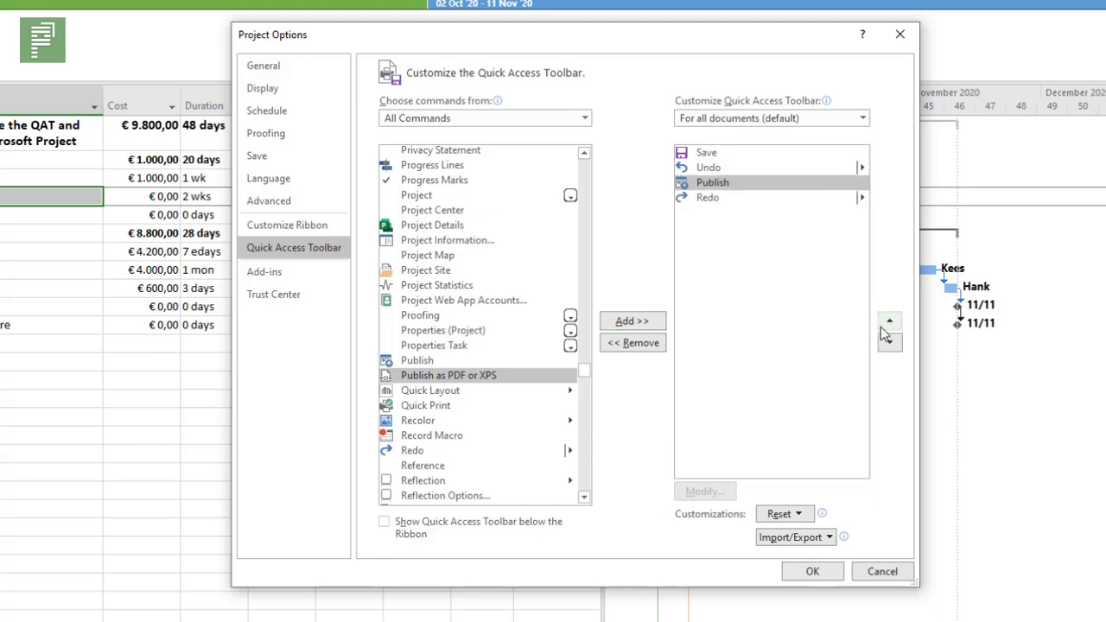
click(886, 322)
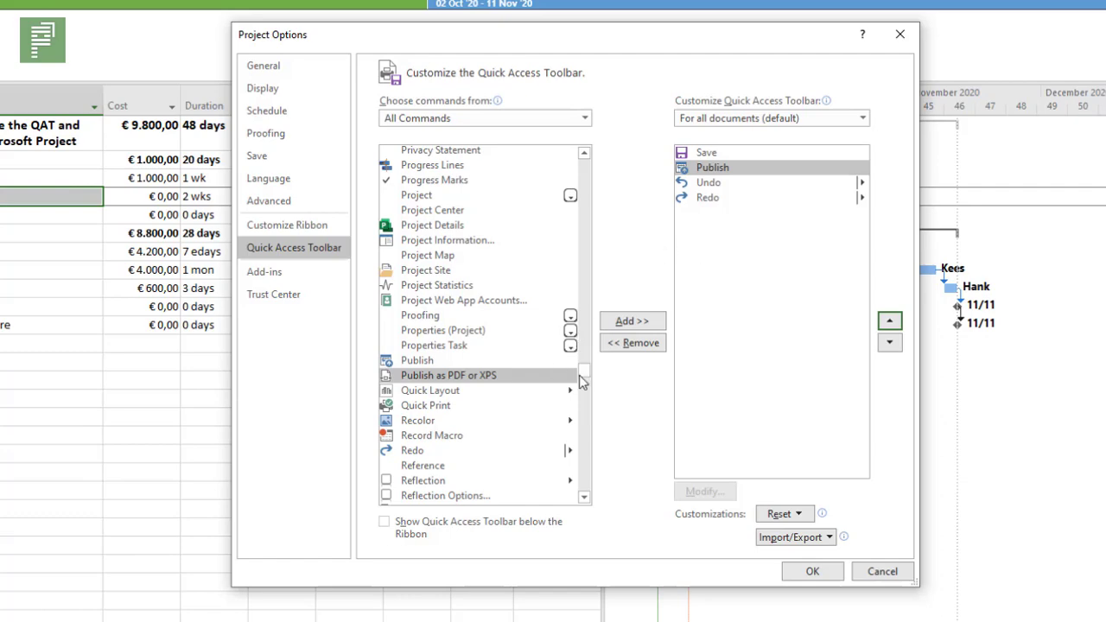
Add the Change Picture... command from All Commands to the Quick Access Toolbar after Publish.
drag(583, 374, 521, 200)
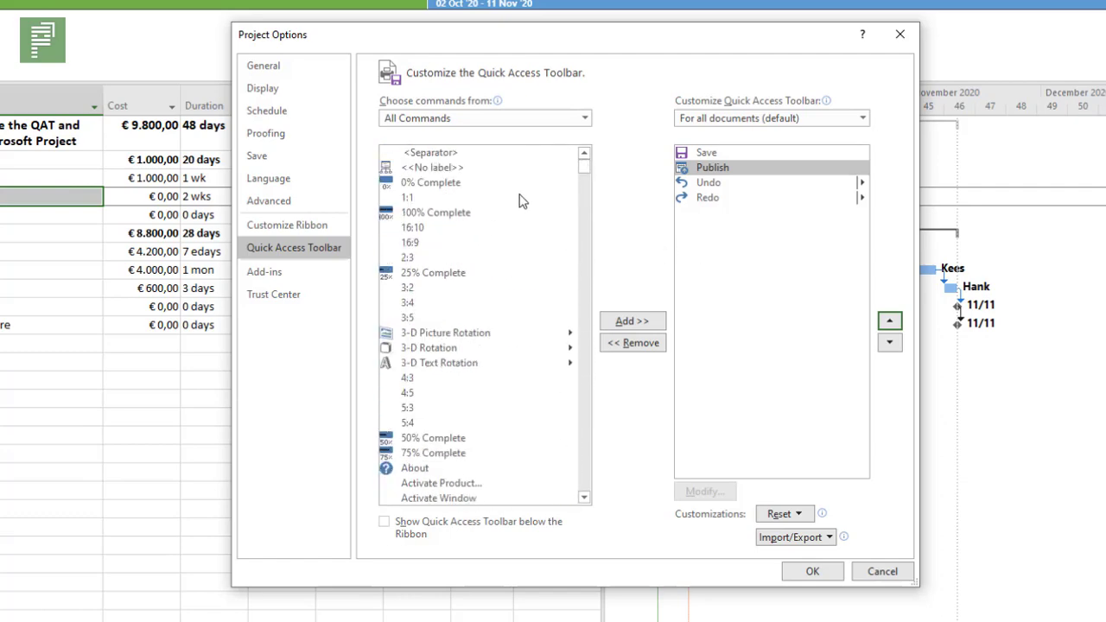
click(509, 197)
key(c)
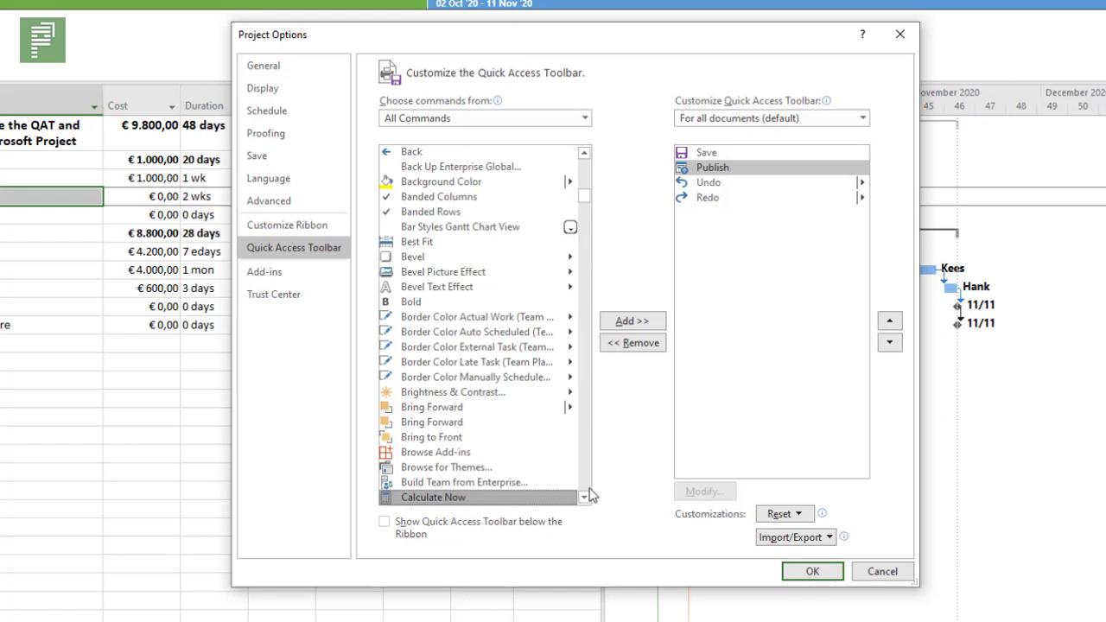
scroll(587, 496, down, 8)
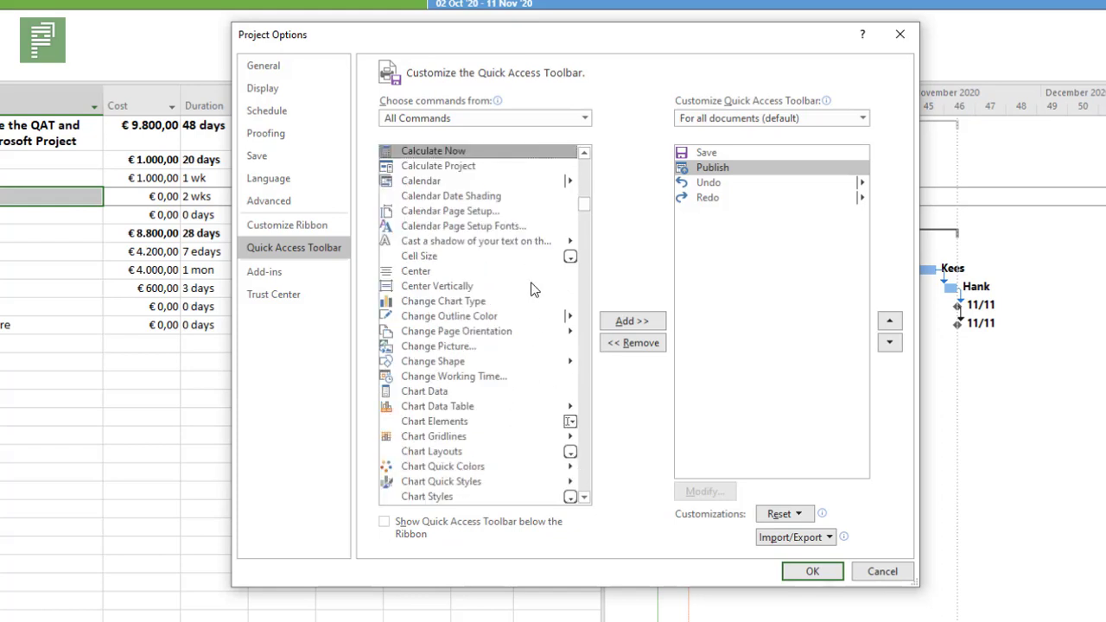
click(452, 347)
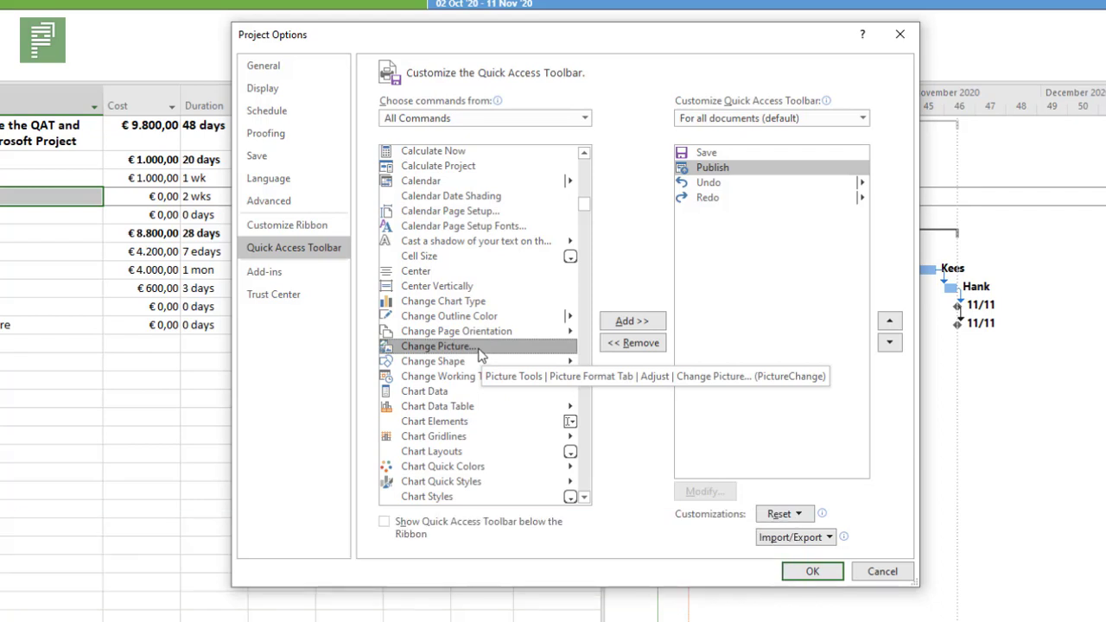
click(626, 327)
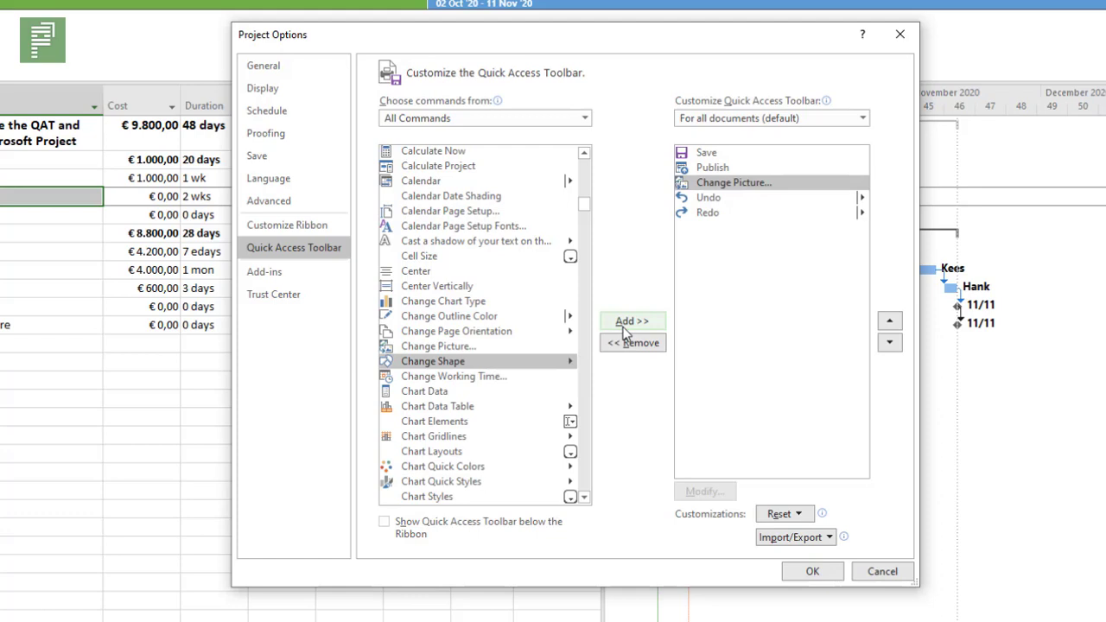
Remove the Undo and Redo commands from the Quick Access Toolbar and apply the customization.
click(722, 199)
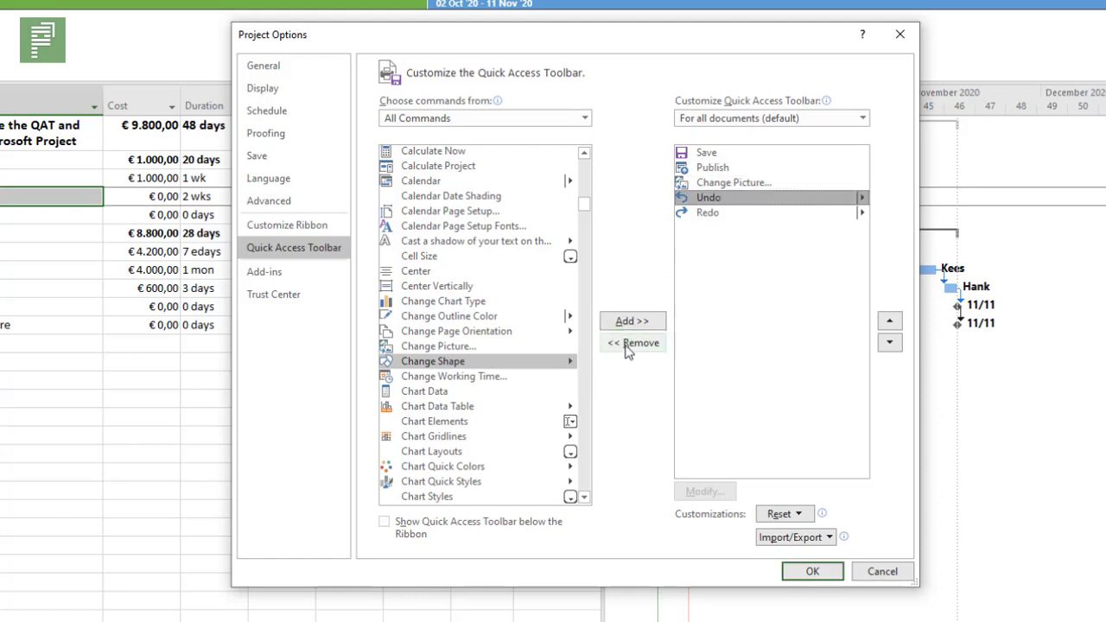
click(629, 346)
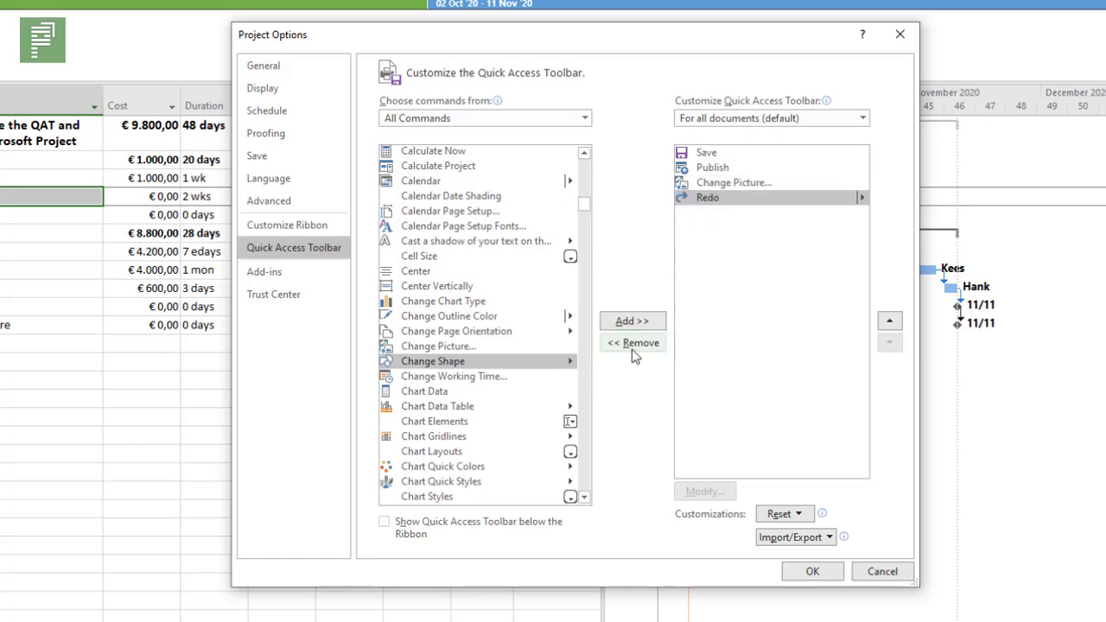
click(633, 346)
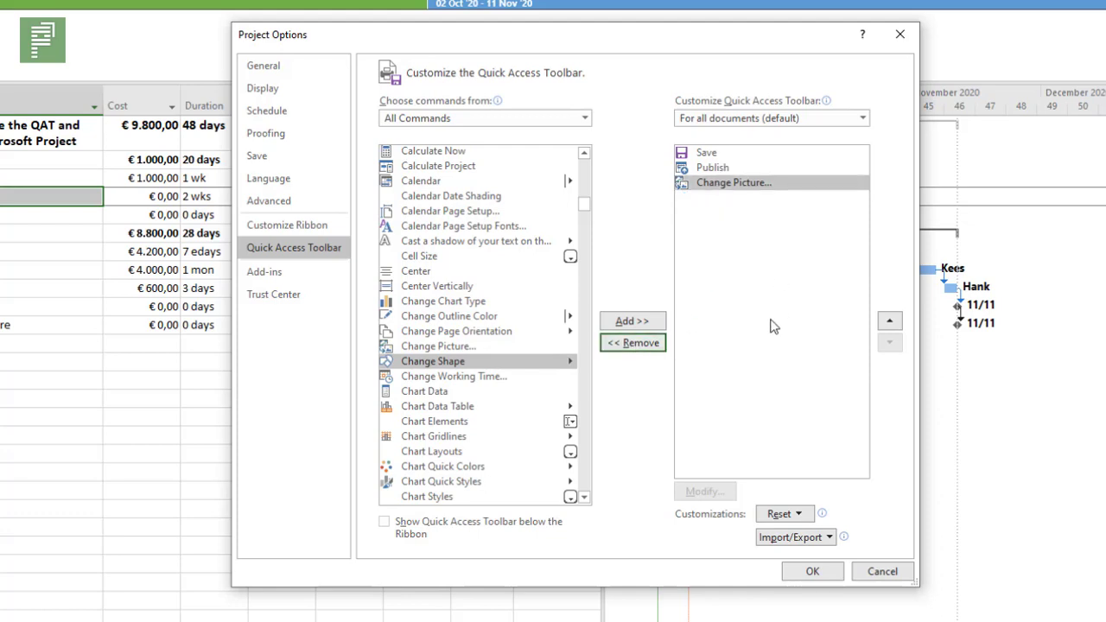
click(784, 576)
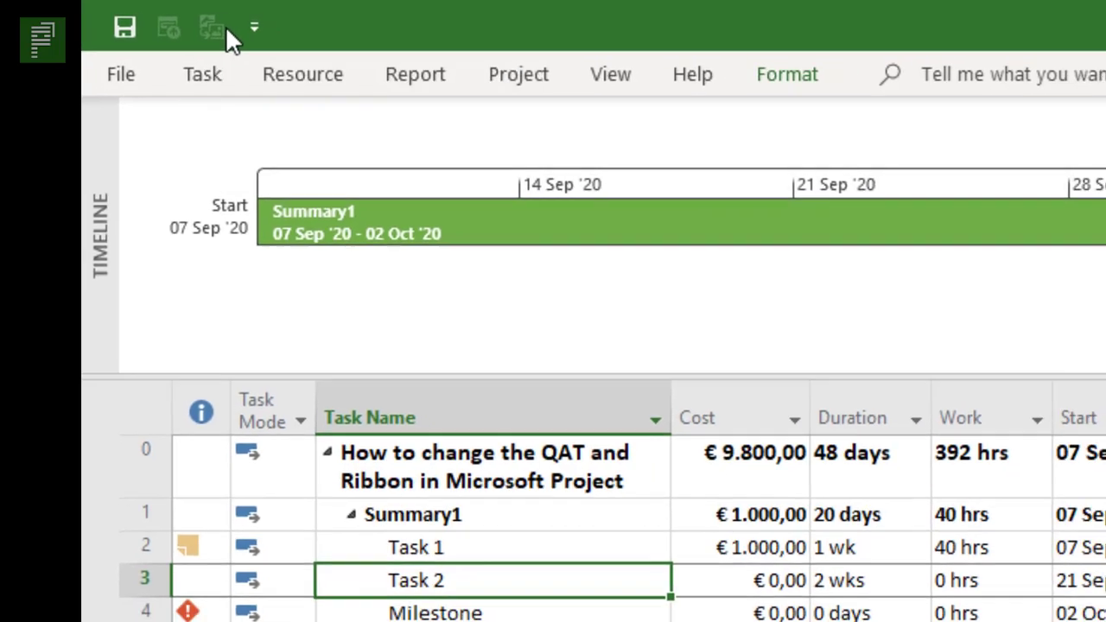
Reopen the Quick Access Toolbar customization settings and add Copy Picture from Popular Commands.
right_click(226, 28)
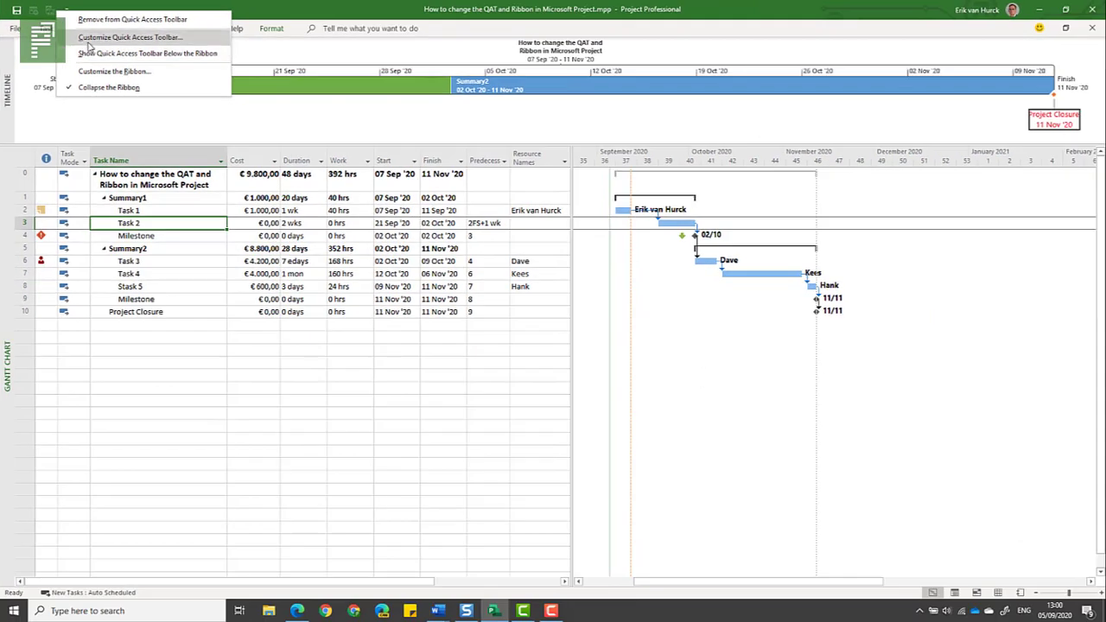
click(87, 39)
click(493, 348)
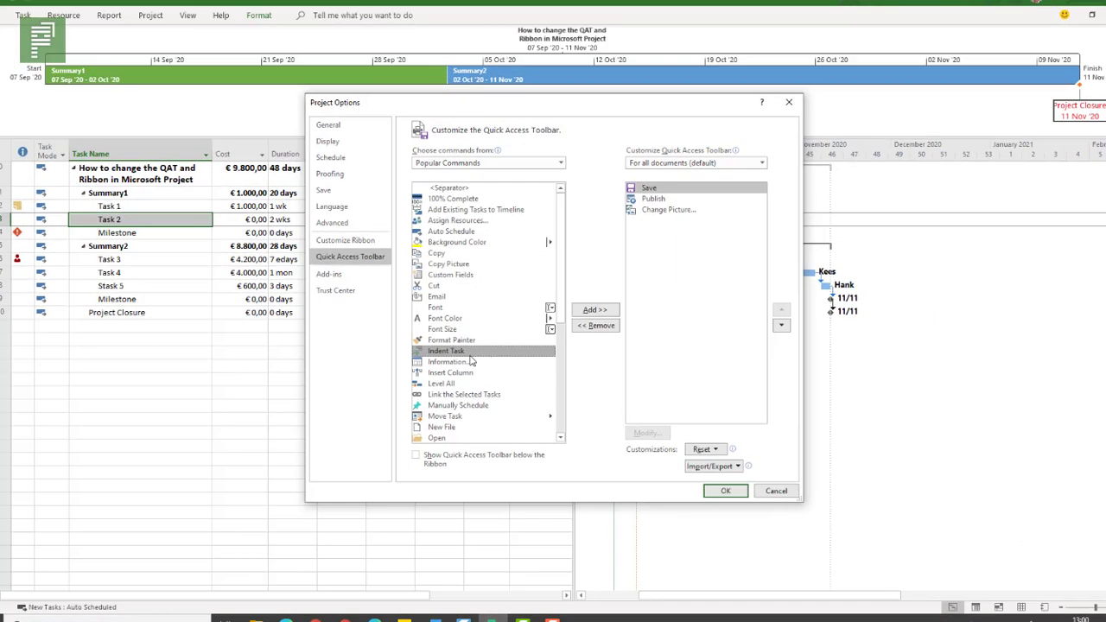
key(c)
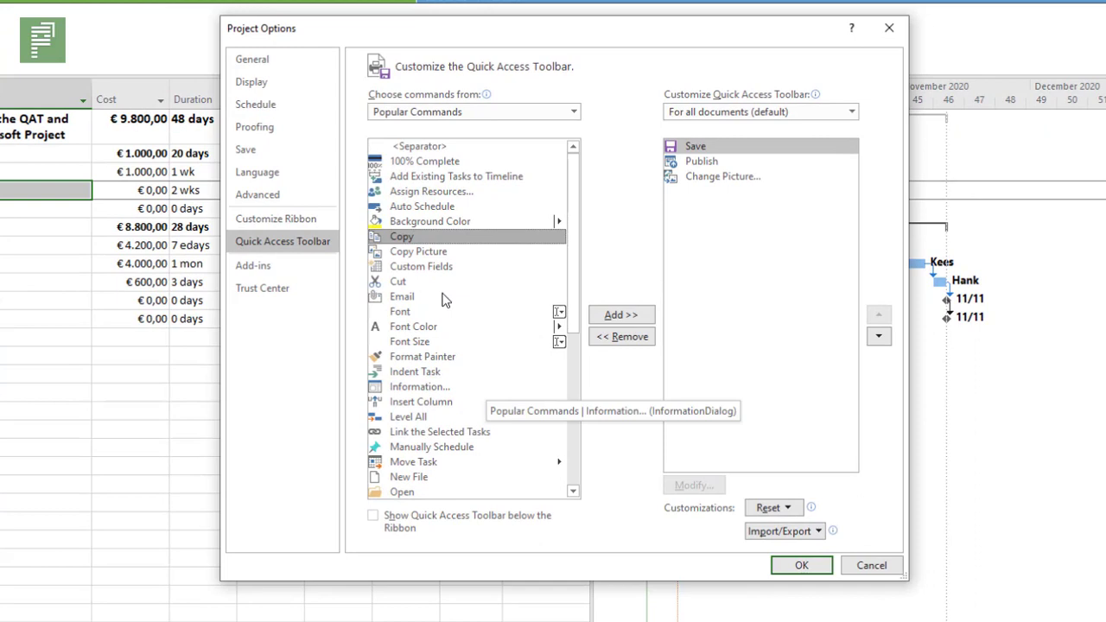
click(424, 252)
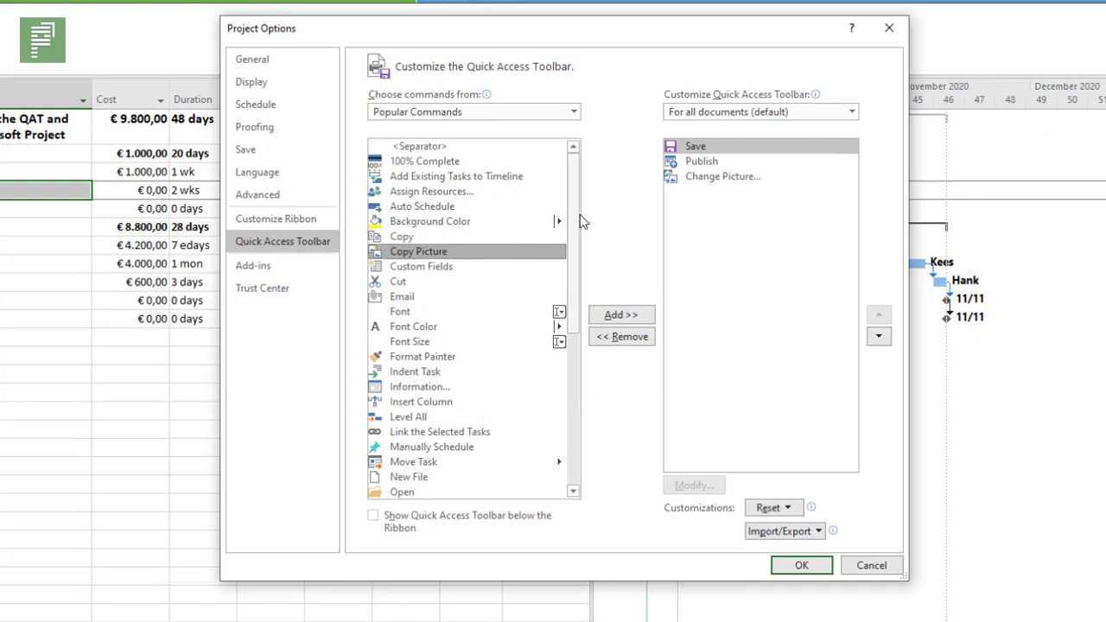
click(620, 314)
Remove Change Picture... from the Quick Access Toolbar, move Copy Picture below Publish, and apply the changes.
click(703, 190)
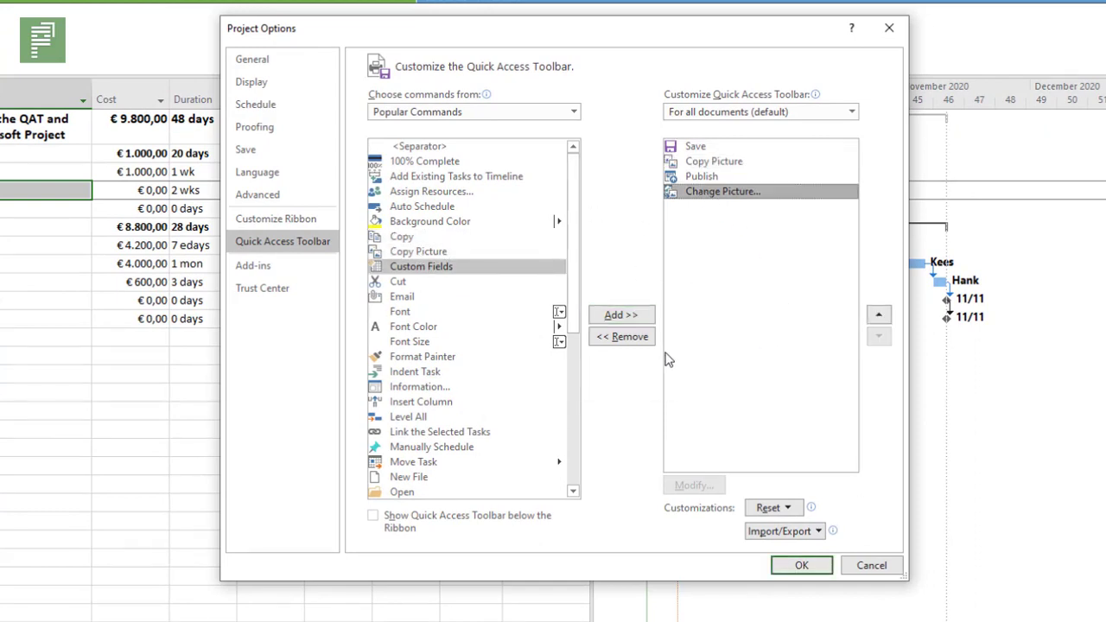
click(639, 338)
click(737, 164)
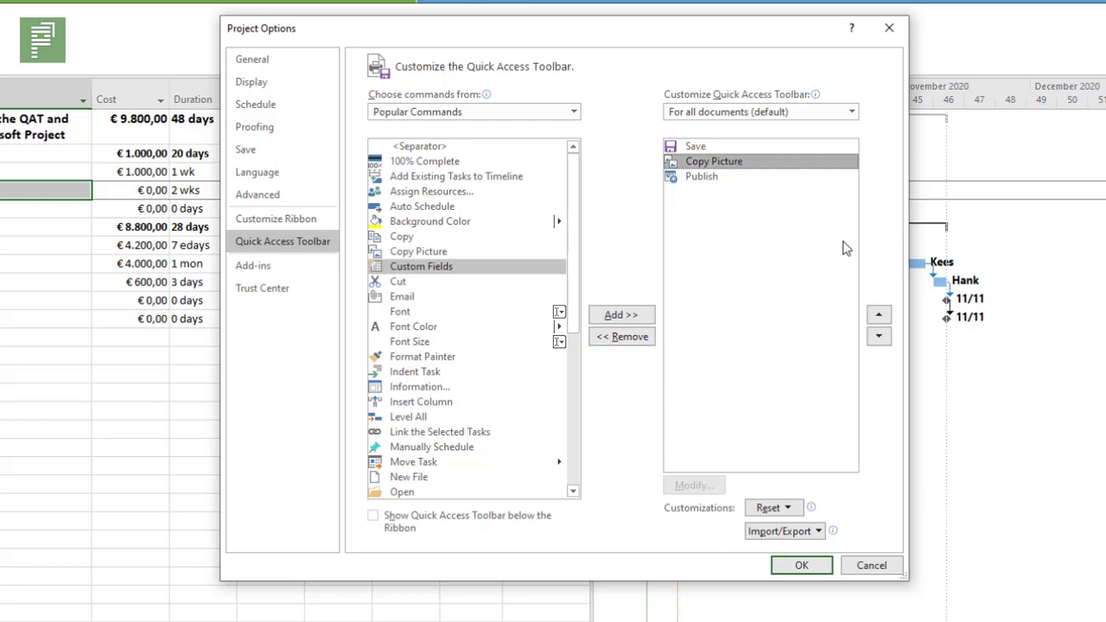
click(879, 336)
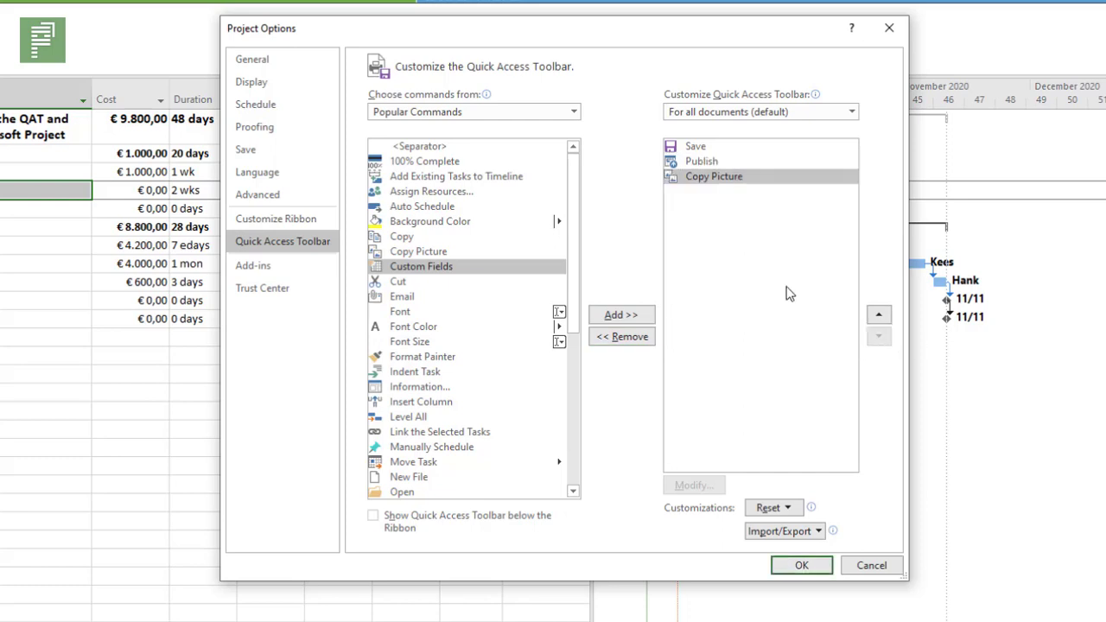
click(798, 568)
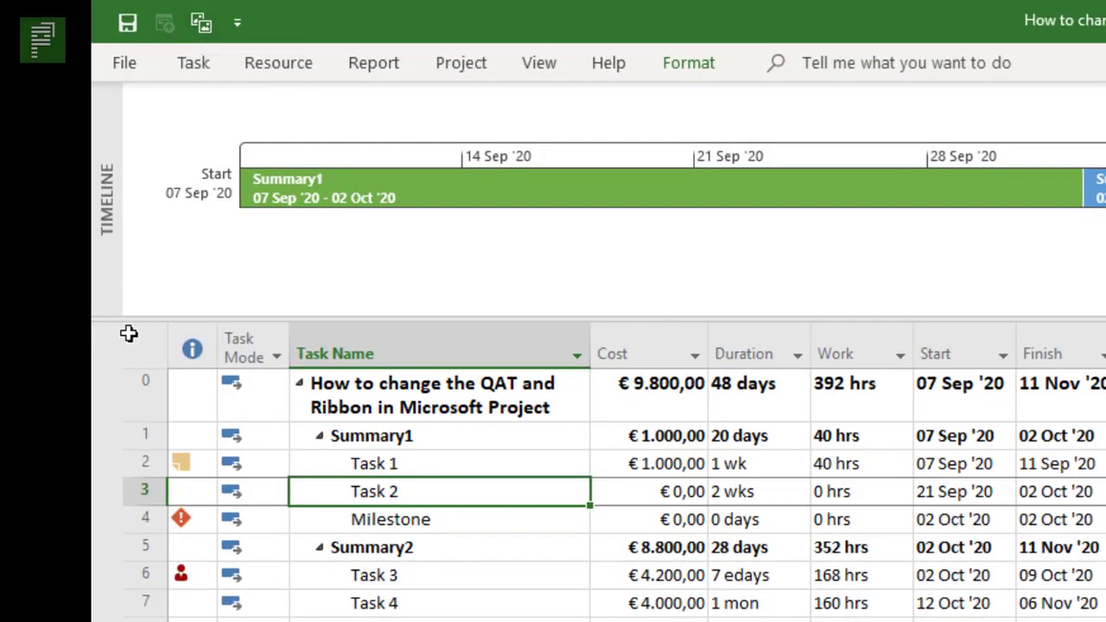
Select task rows 0 to 10 and export the selected rows to a GIF image file with Copy Picture.
click(127, 389)
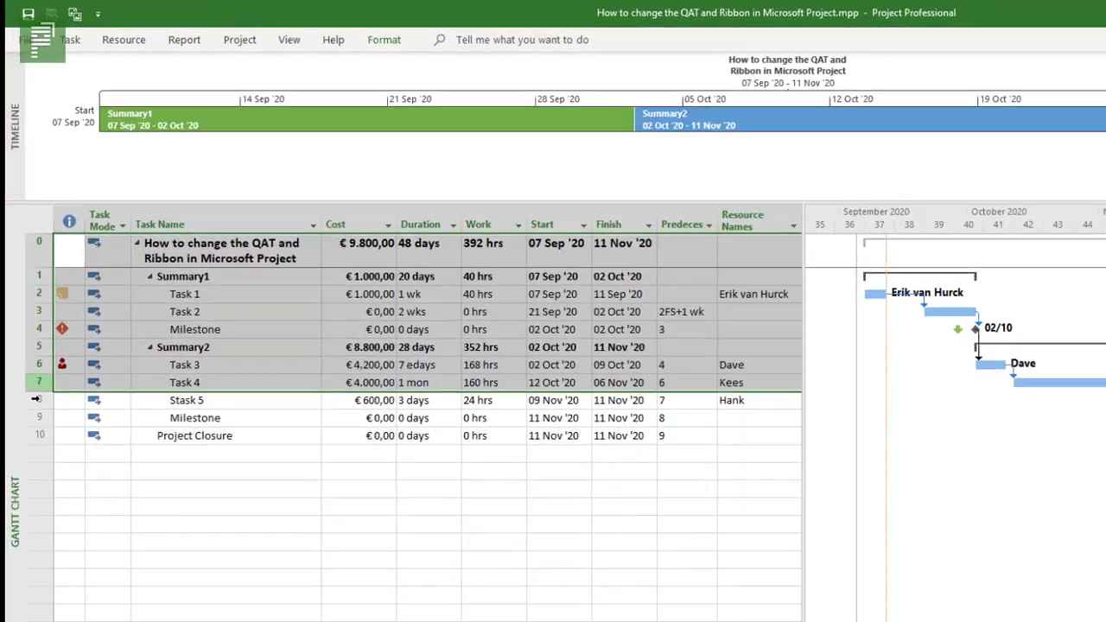
shift+click(140, 621)
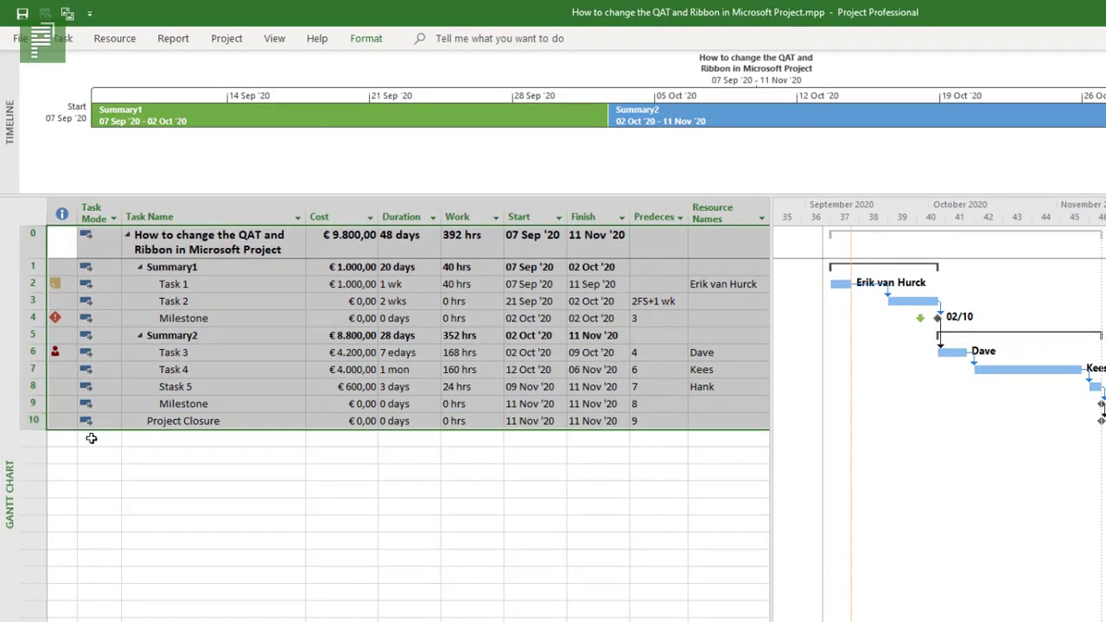
click(69, 15)
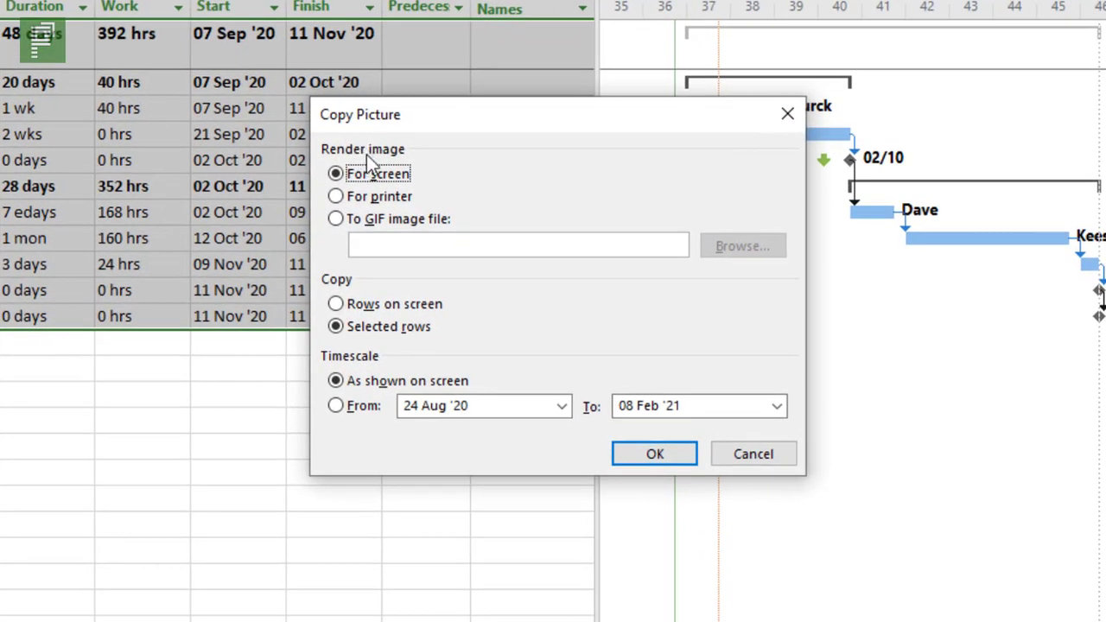
drag(424, 123, 330, 395)
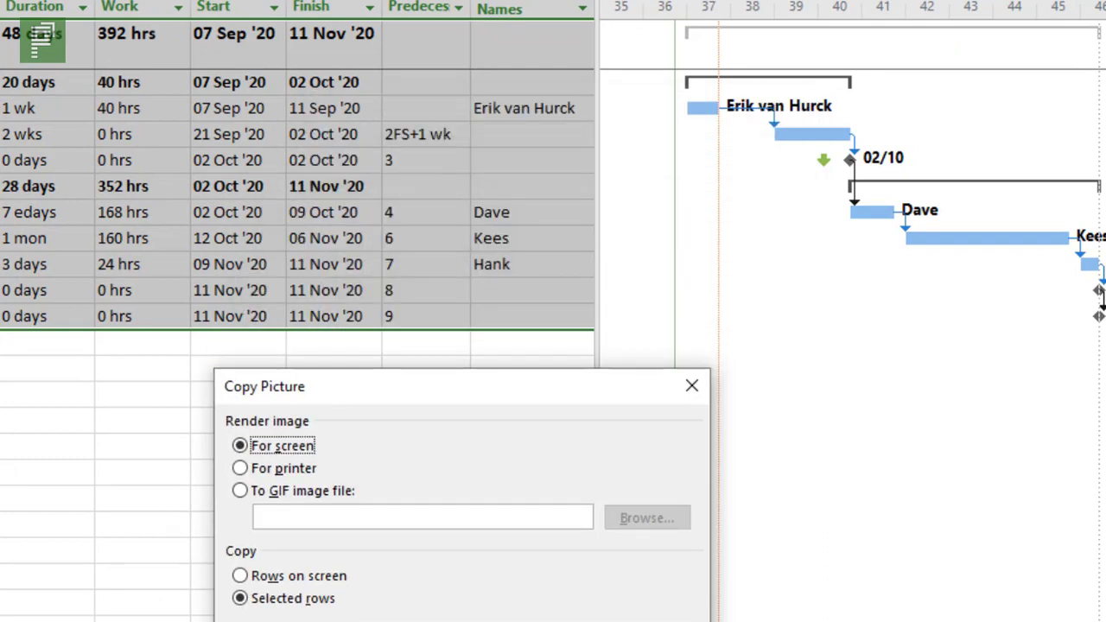
click(239, 491)
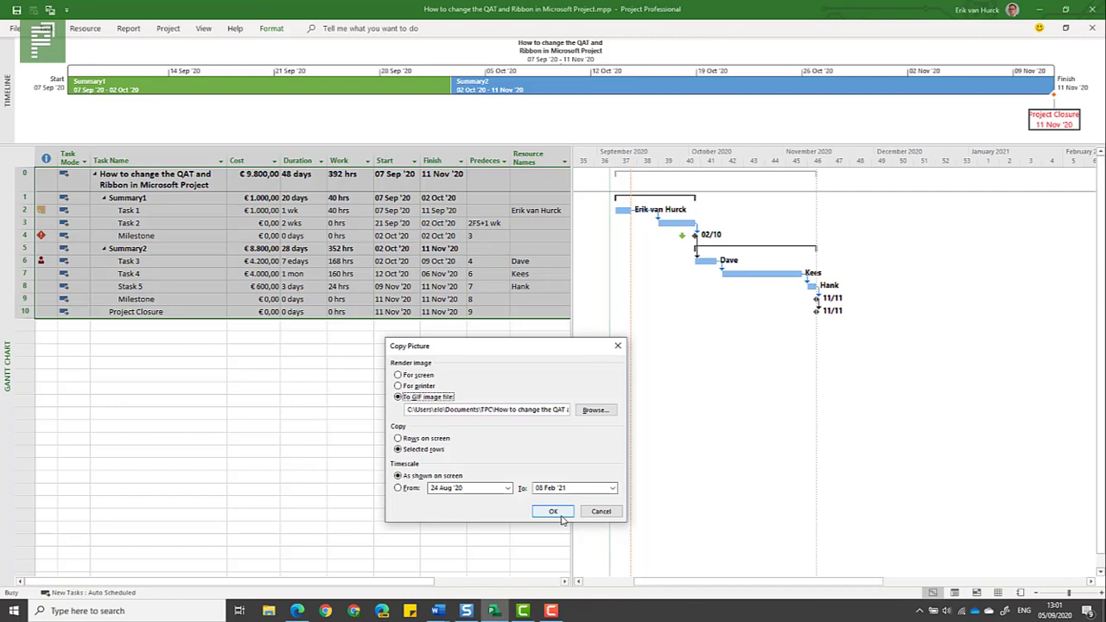
click(554, 512)
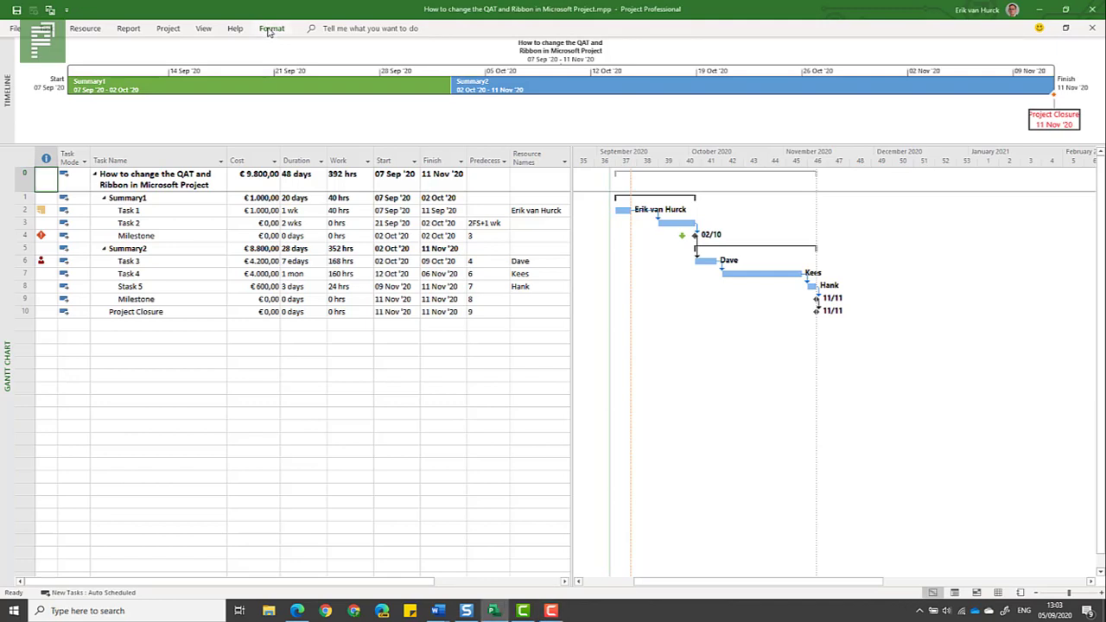
Review the commands on the Help, Report, Resource and Task ribbon tabs and the Quick Access Toolbar options.
click(229, 29)
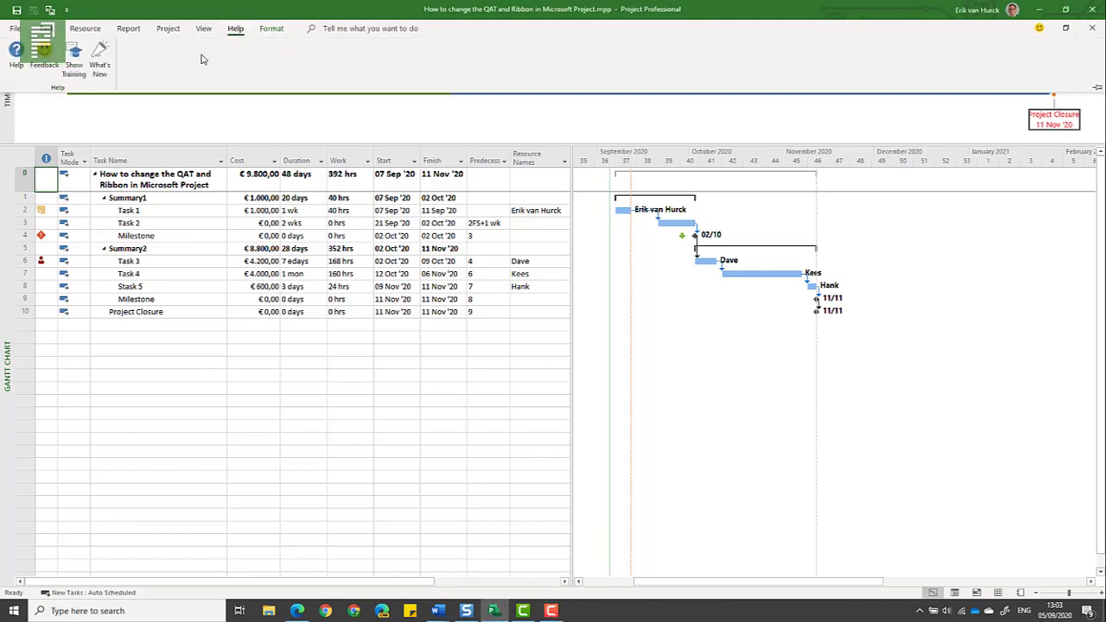
click(128, 31)
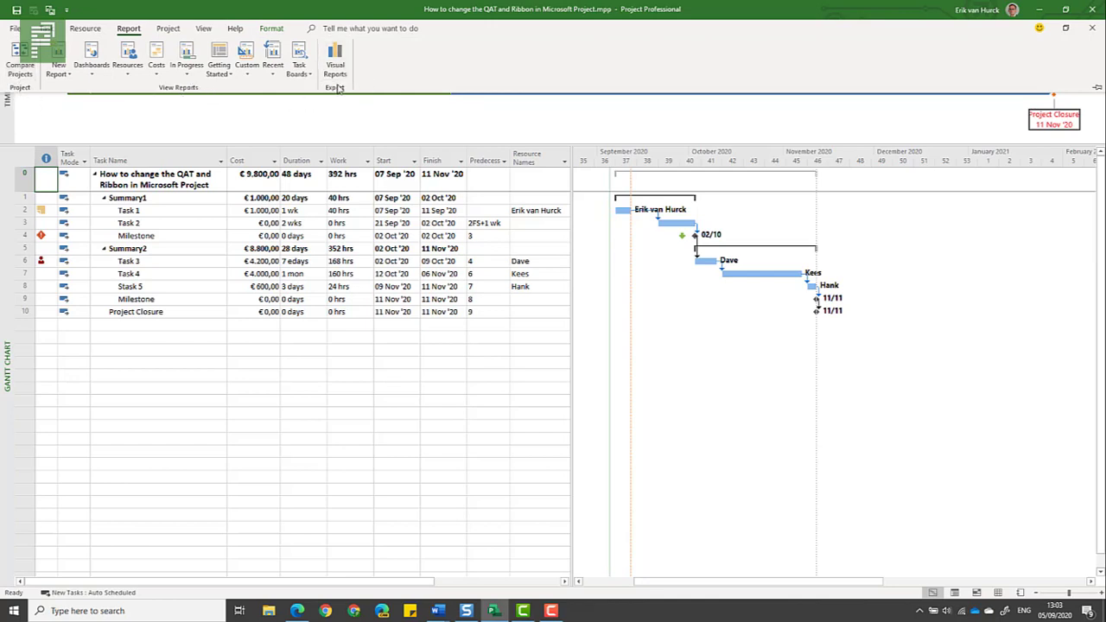
click(85, 35)
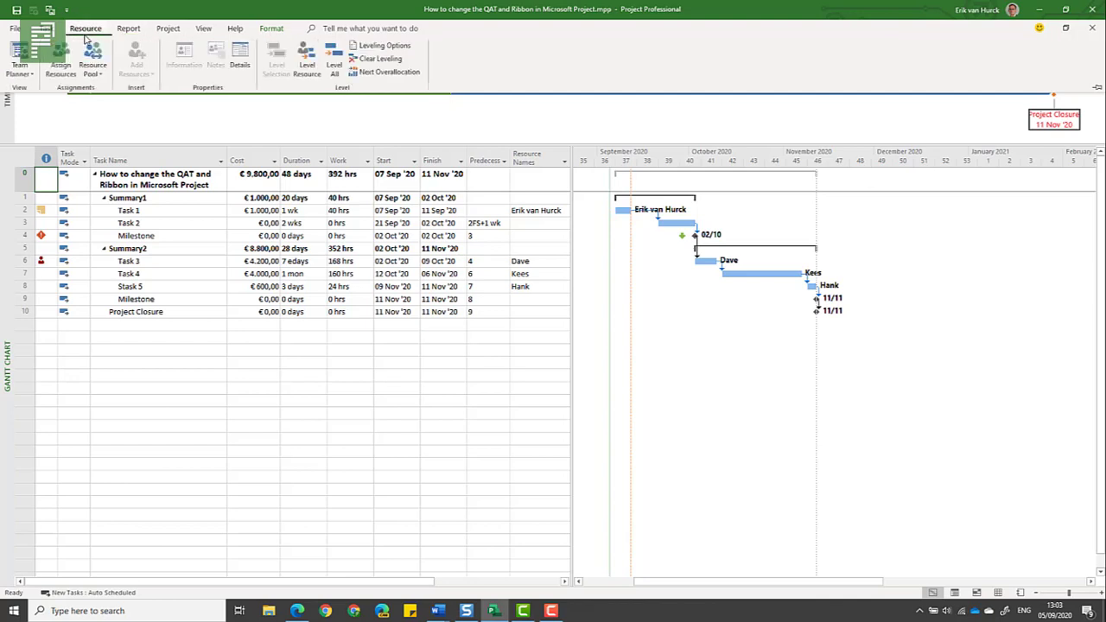
click(43, 28)
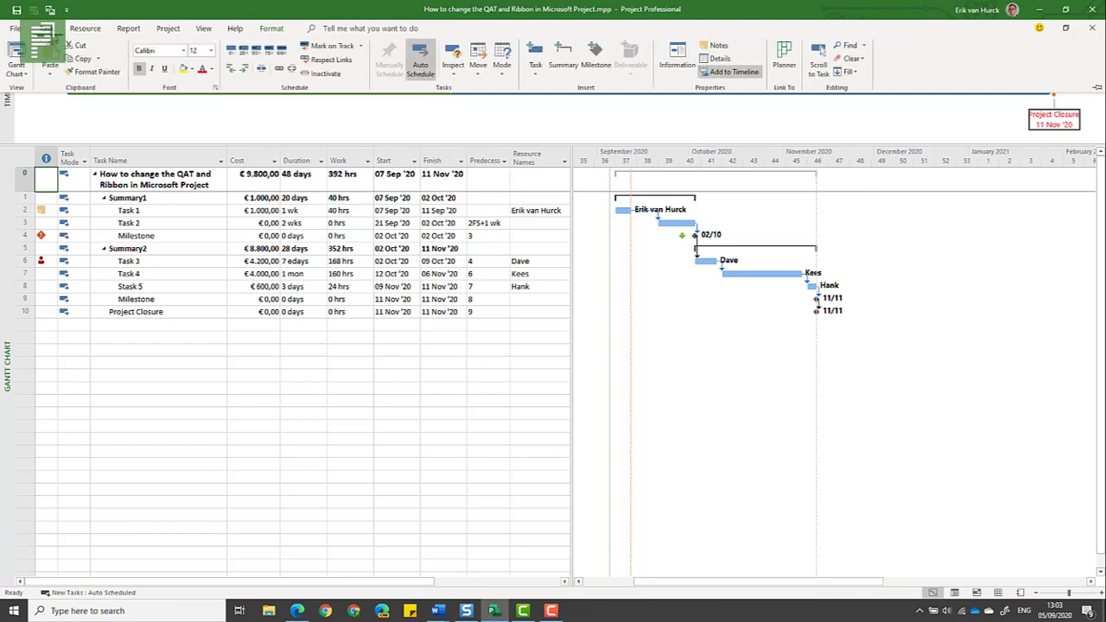
click(84, 33)
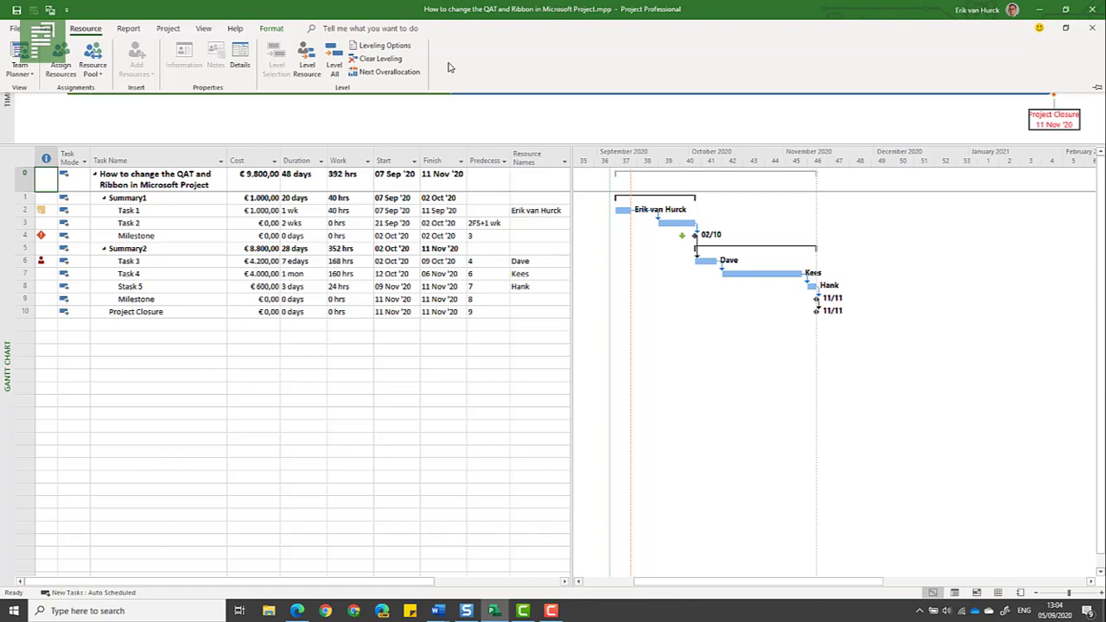
click(67, 10)
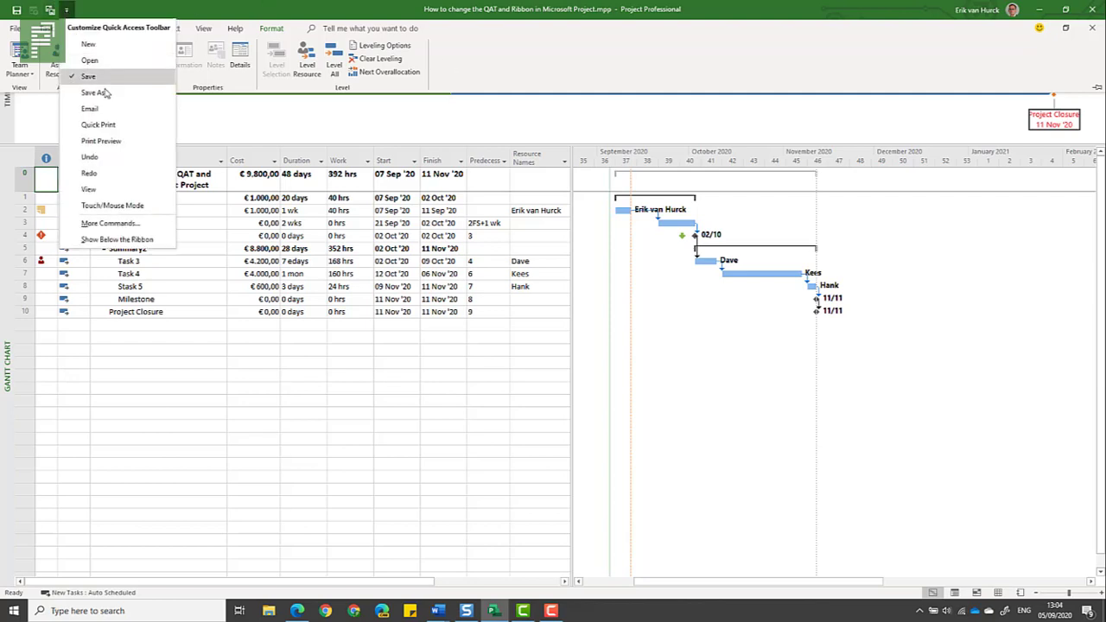
click(462, 63)
Open the ribbon customization settings, hide the Help tab, and check the groups under View.
right_click(462, 62)
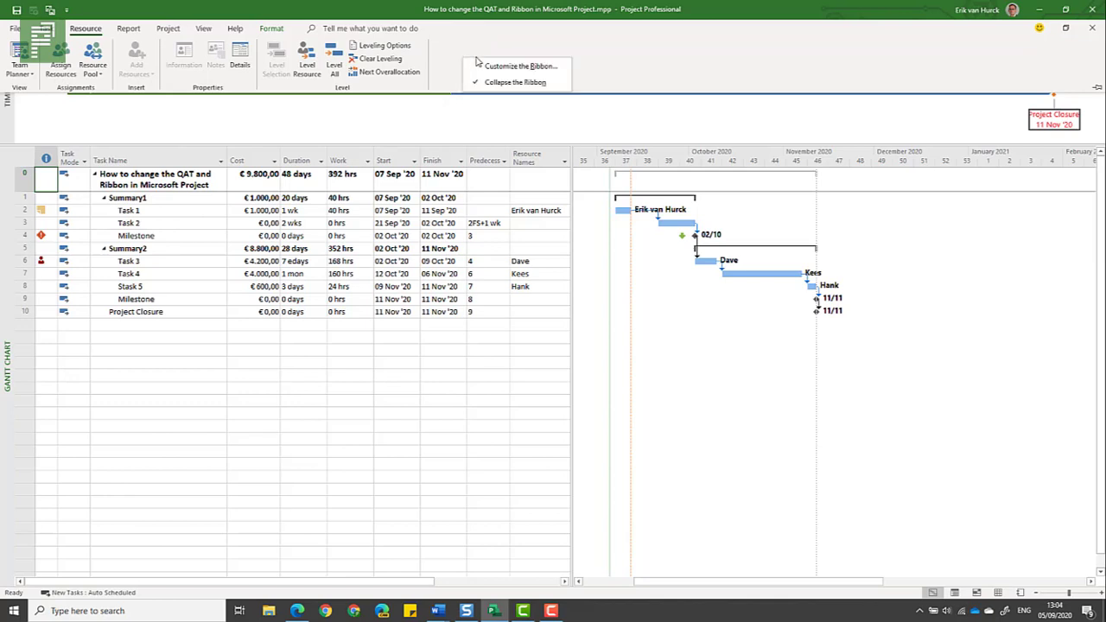
click(536, 72)
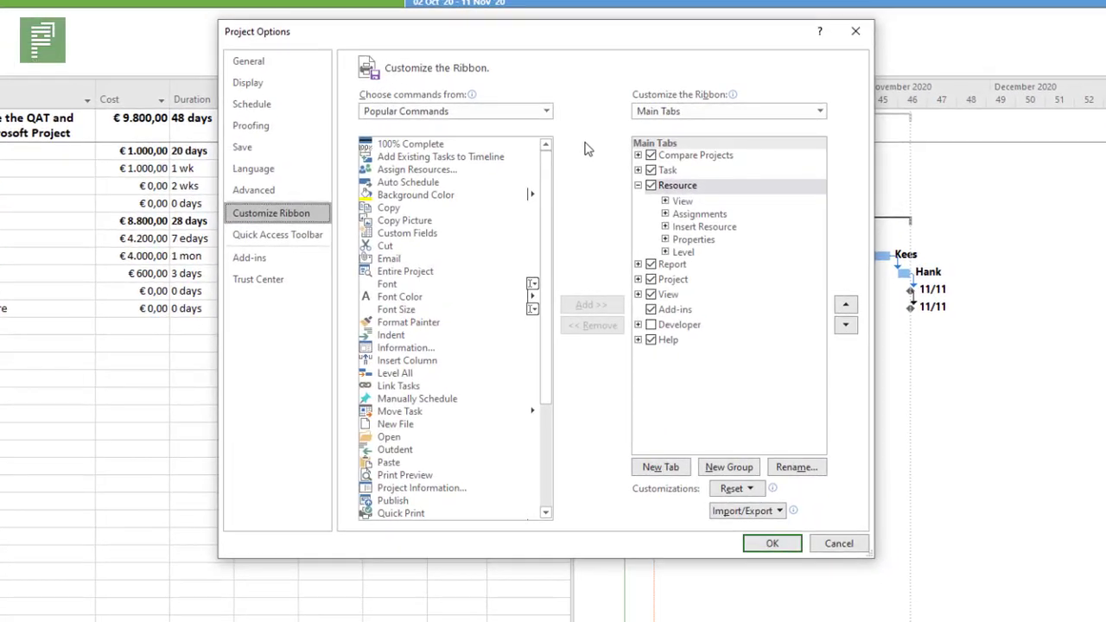
click(638, 185)
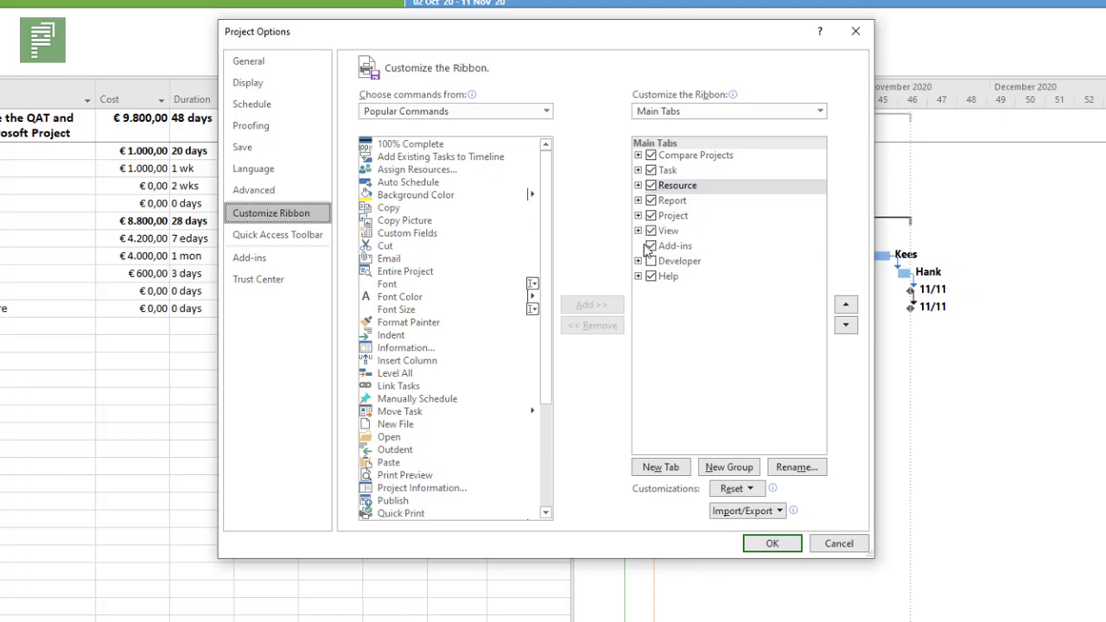
click(638, 230)
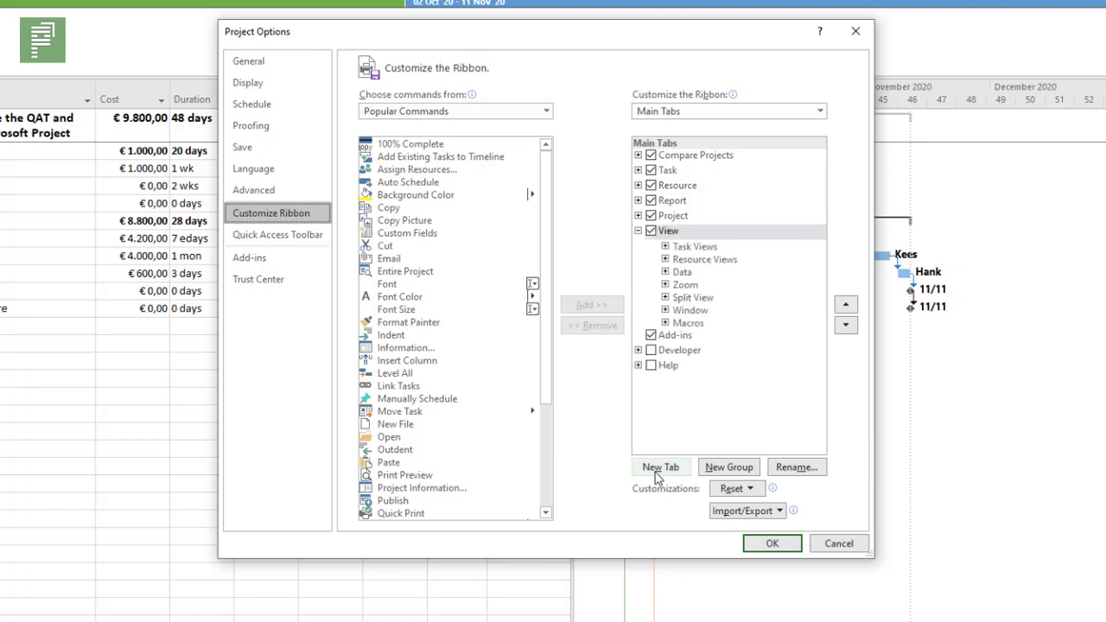
click(638, 231)
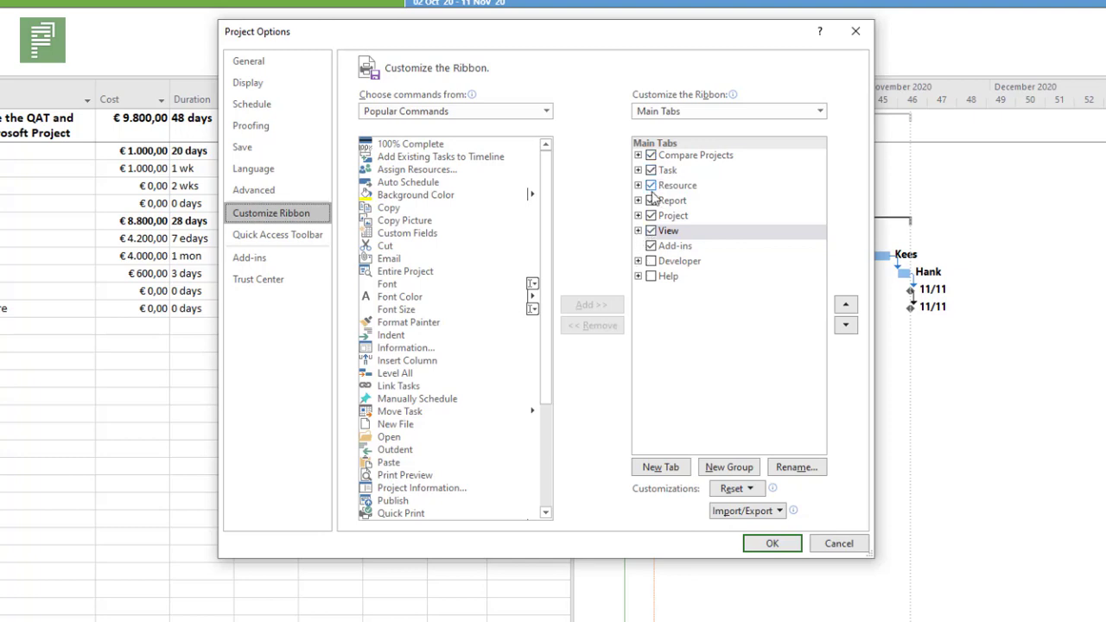
Create a new custom ribbon tab and move it below Help to the end of the main tabs.
click(661, 468)
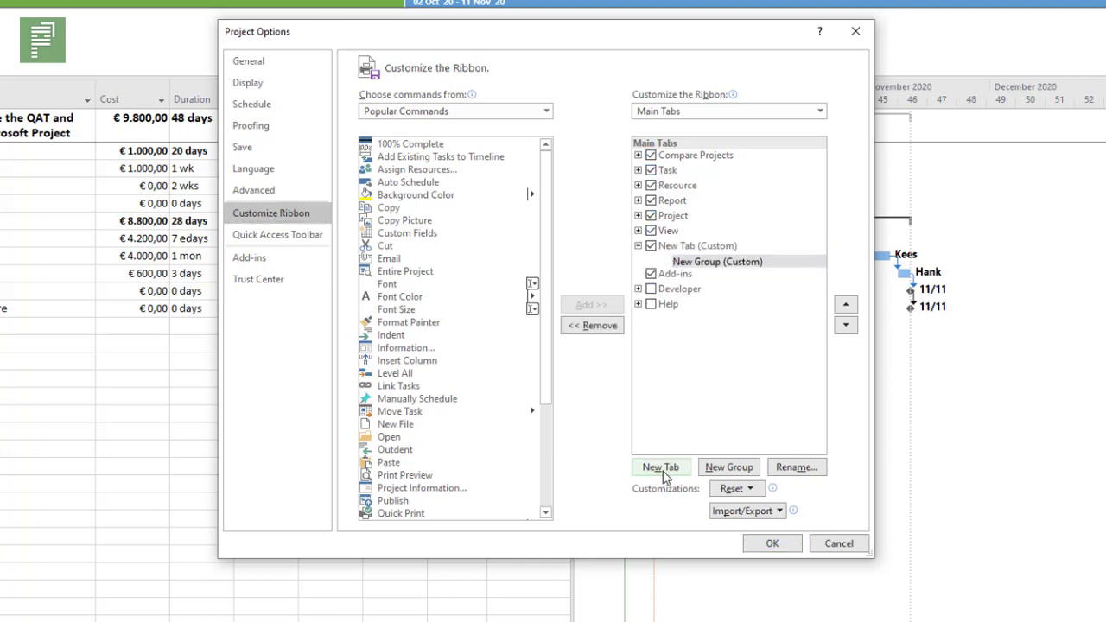
click(691, 247)
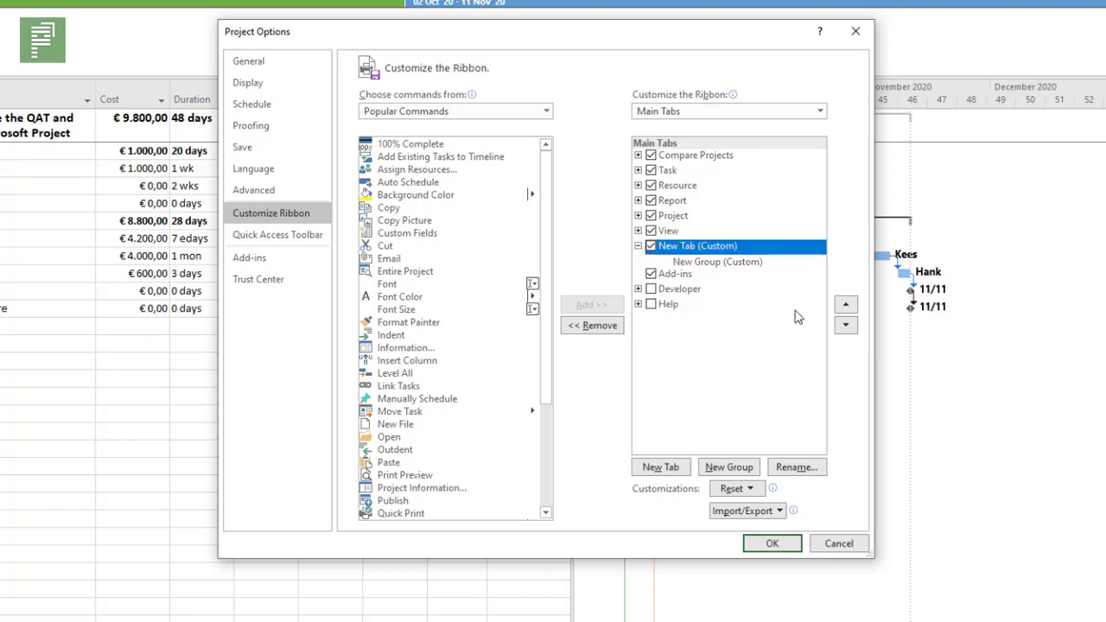
click(846, 325)
click(845, 325)
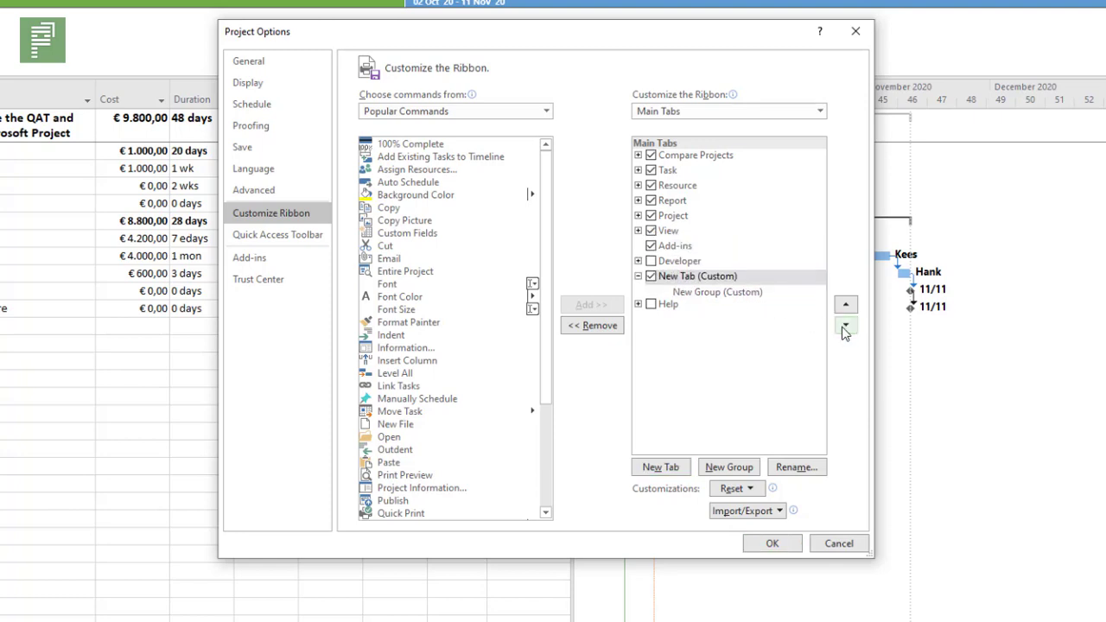
click(845, 328)
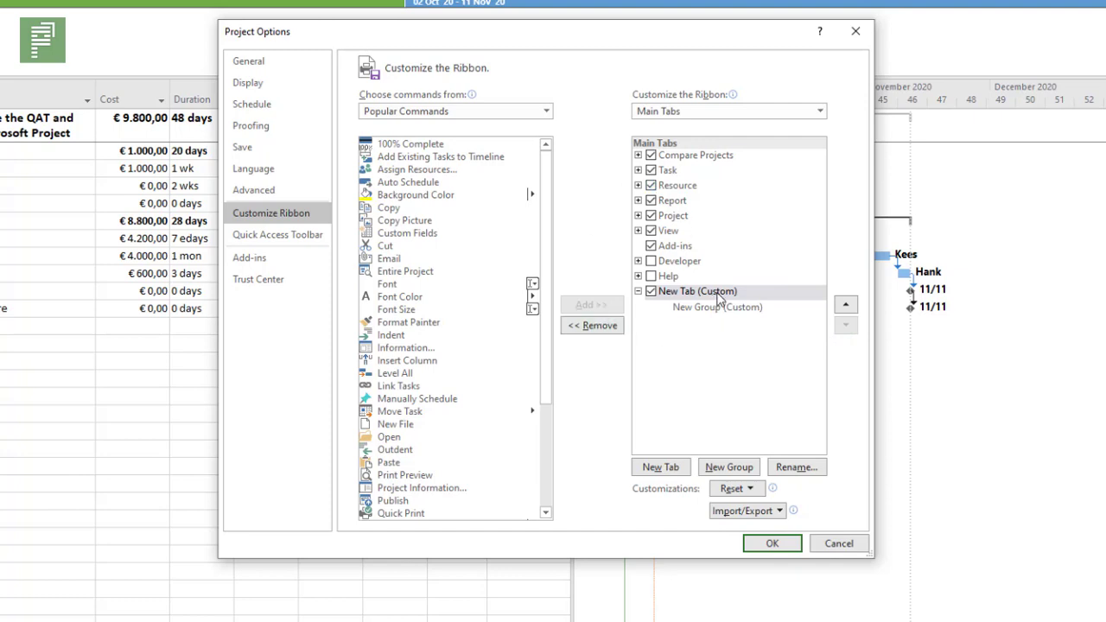
Rename the new custom tab as TheProjectCorner_TAB.
click(785, 467)
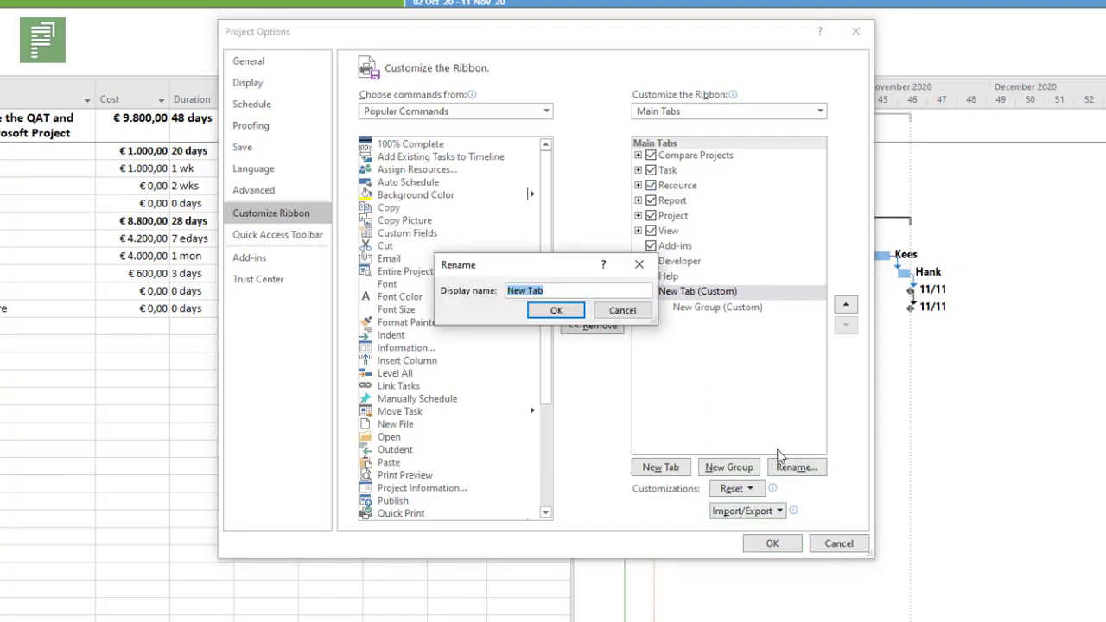
text(TheProjectCorner_TAB)
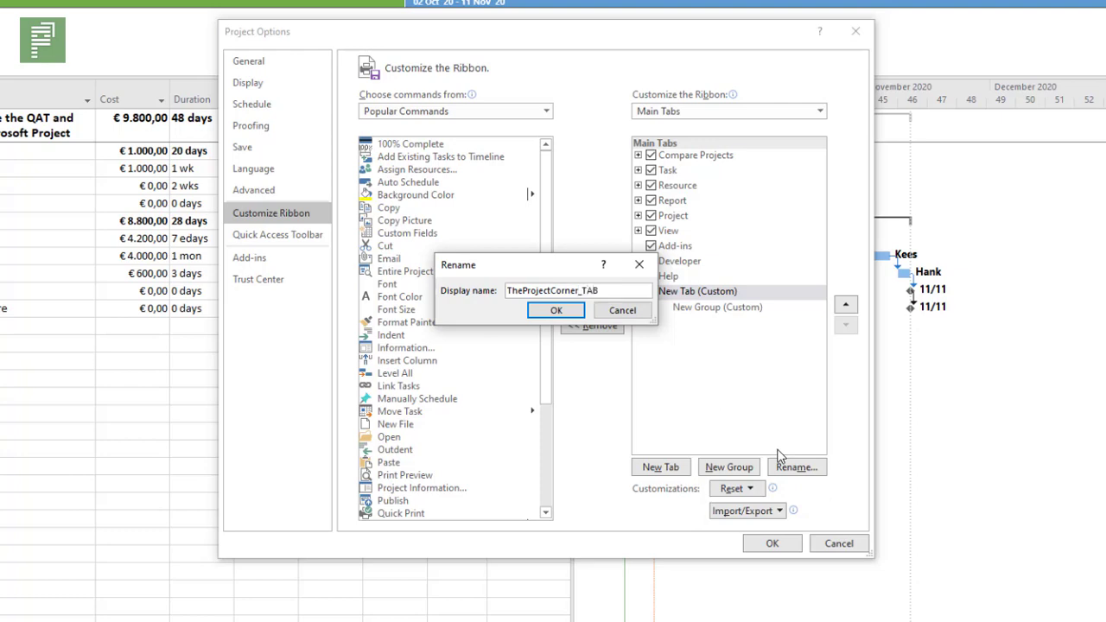
click(557, 310)
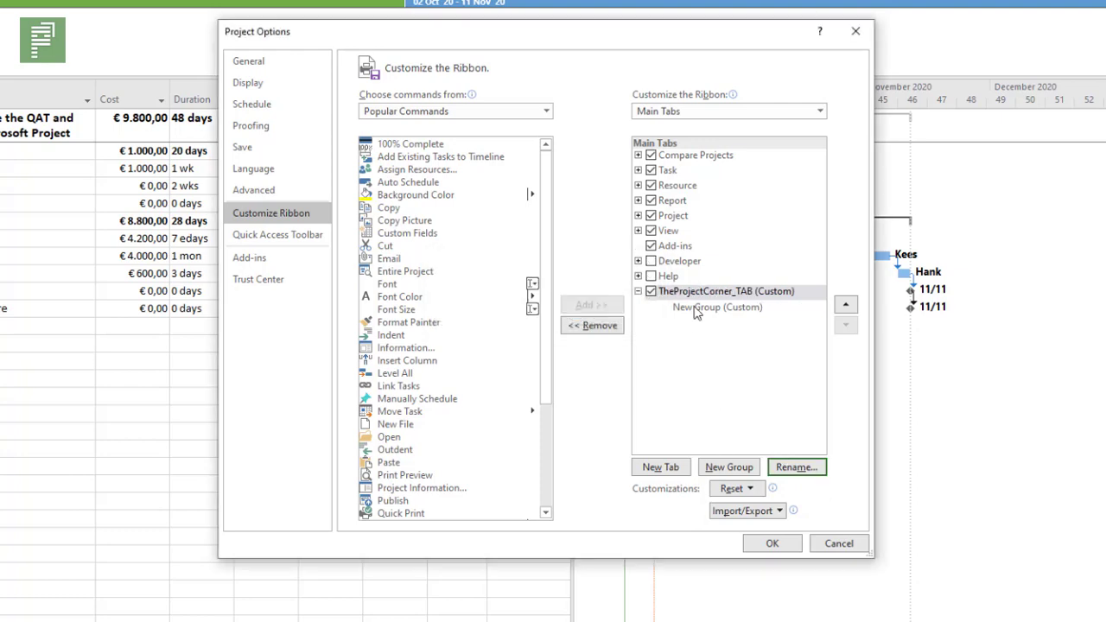
Rename the new group in TheProjectCorner_TAB as Start up.
click(696, 313)
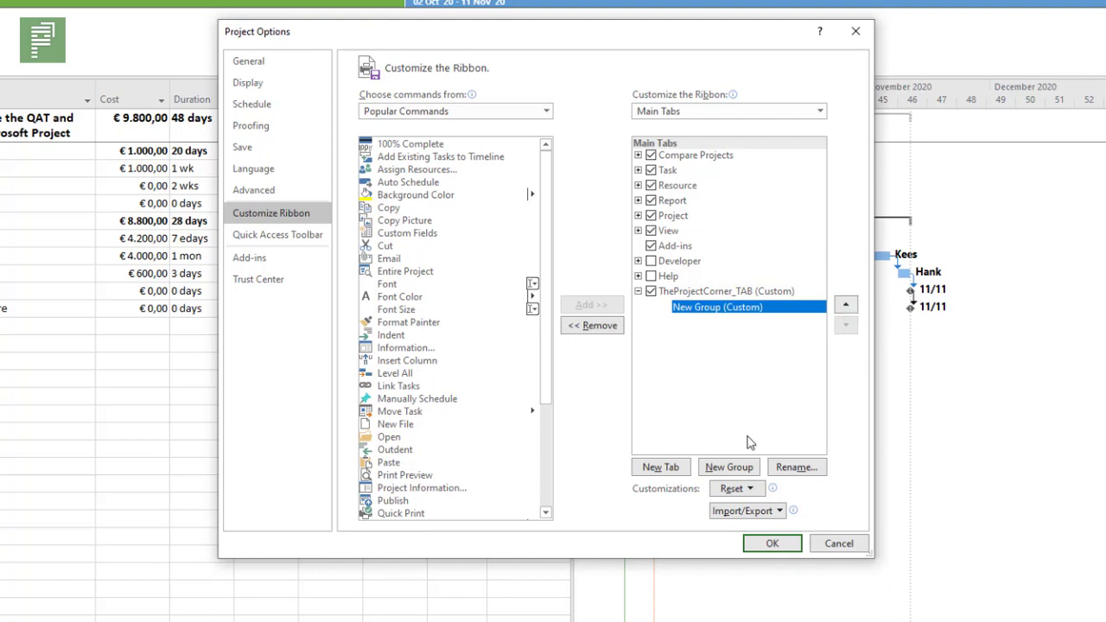
click(780, 468)
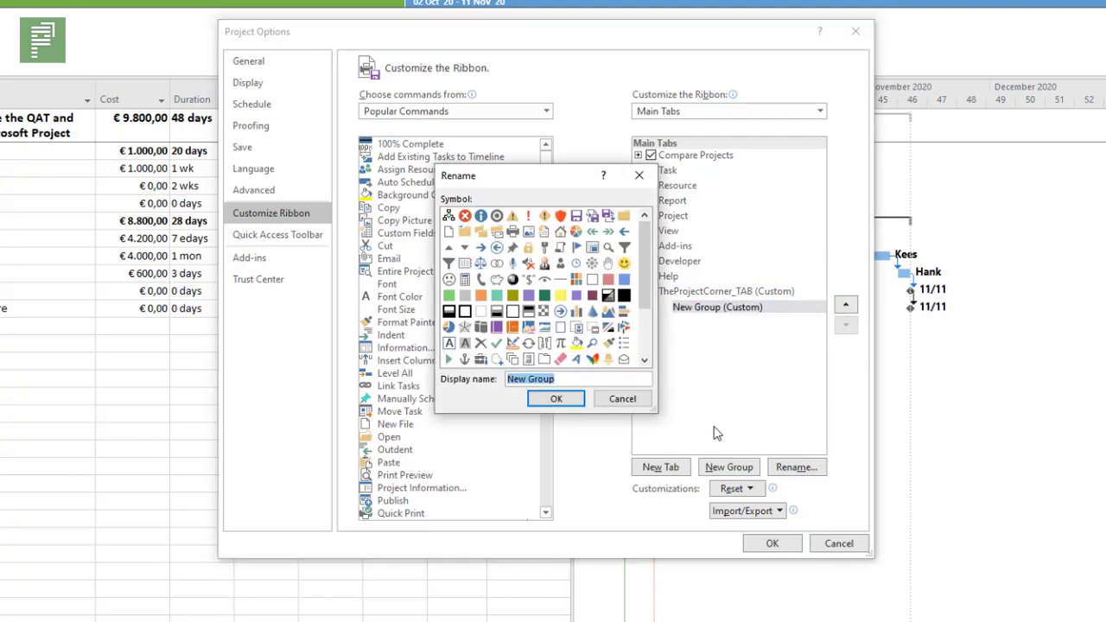
text(Start)
key(Return)
Add two more groups below Start up and rename the first of them as Resources.
click(721, 469)
click(720, 470)
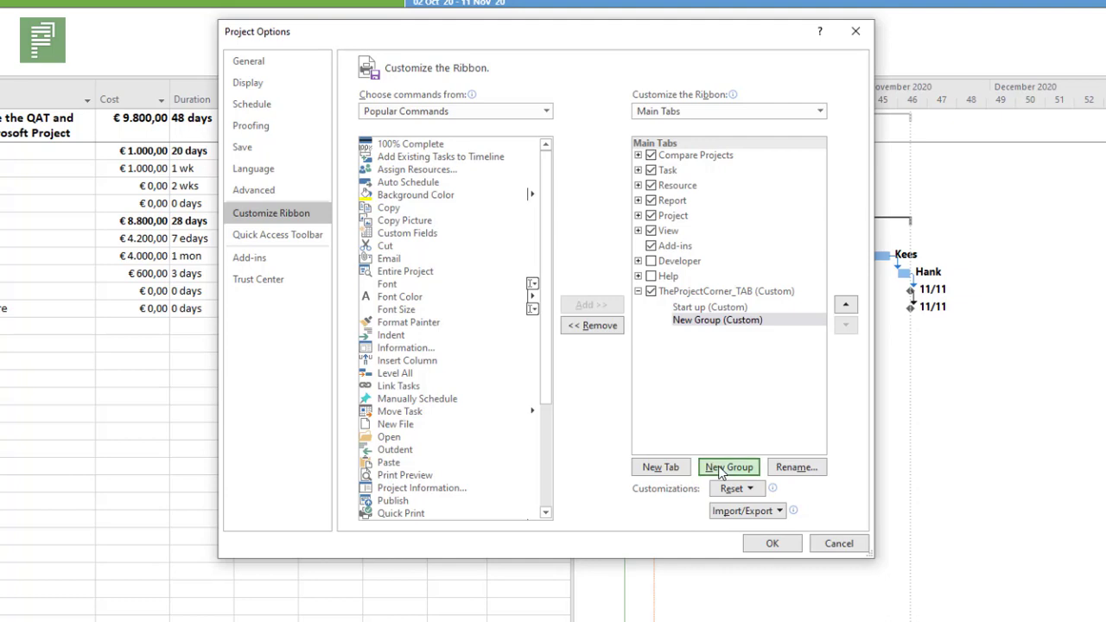
click(712, 321)
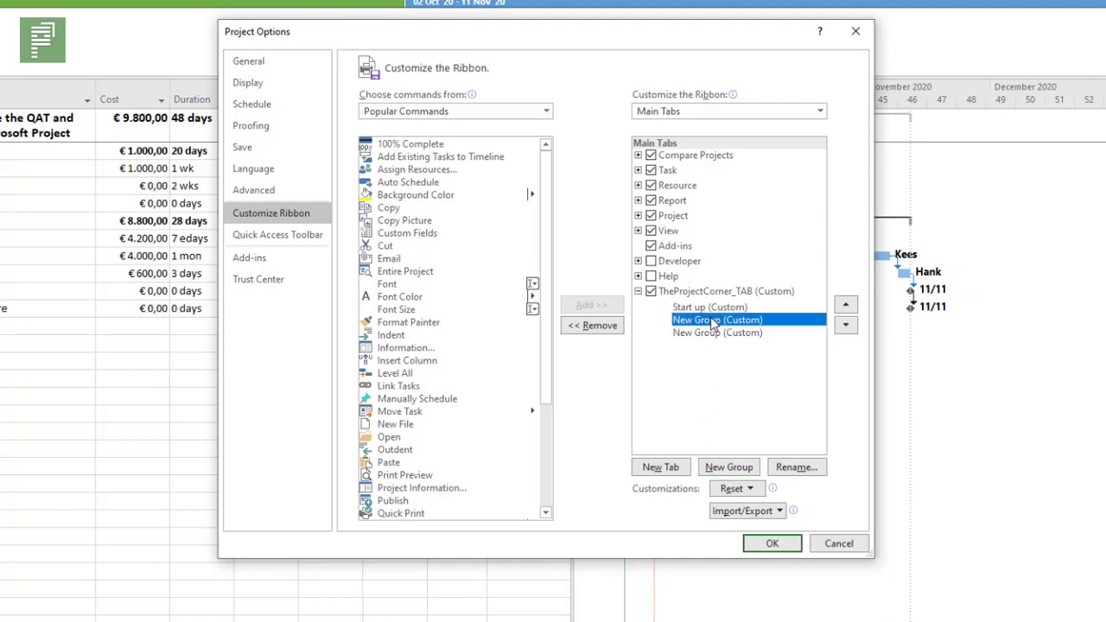
click(796, 467)
text(Re)
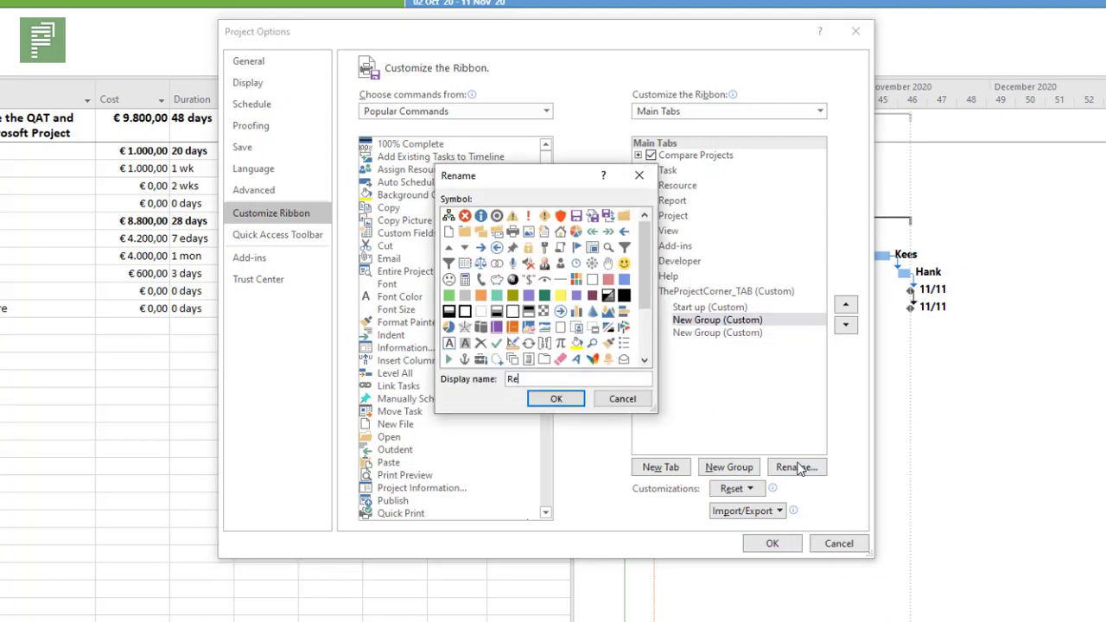
text(sources)
click(575, 403)
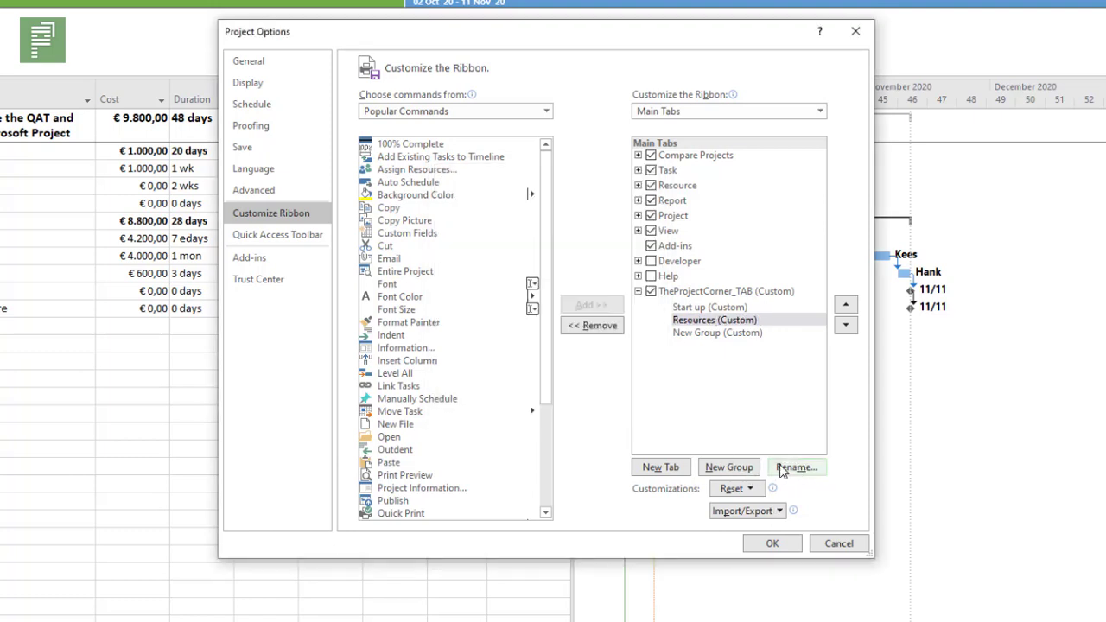
Rename the last new group as Closure and apply the ribbon customization.
click(731, 332)
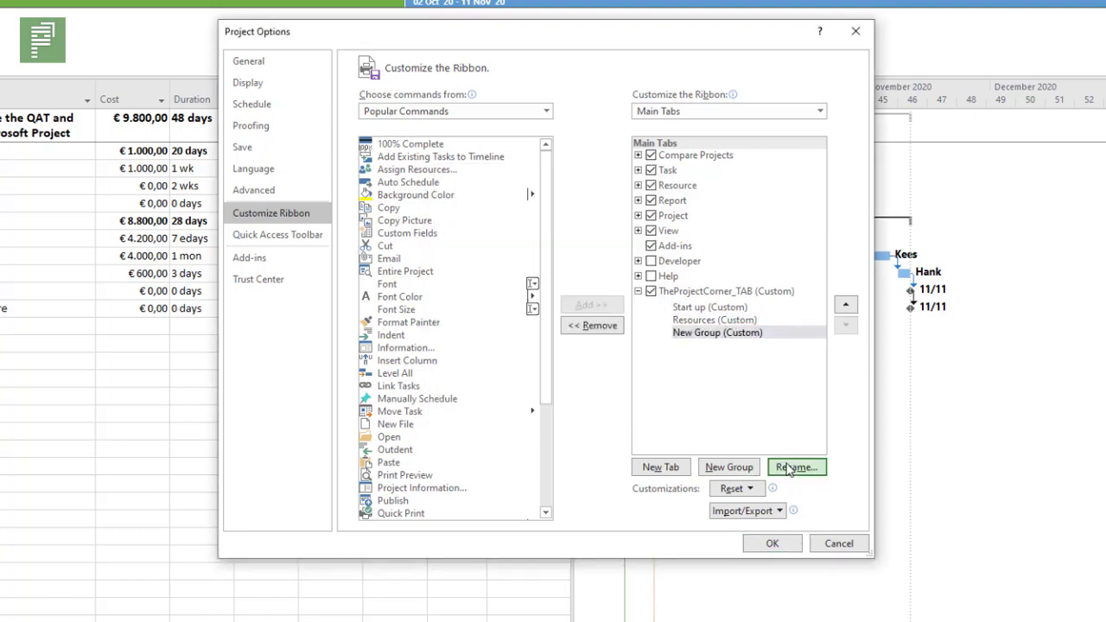
click(788, 467)
text(Closure)
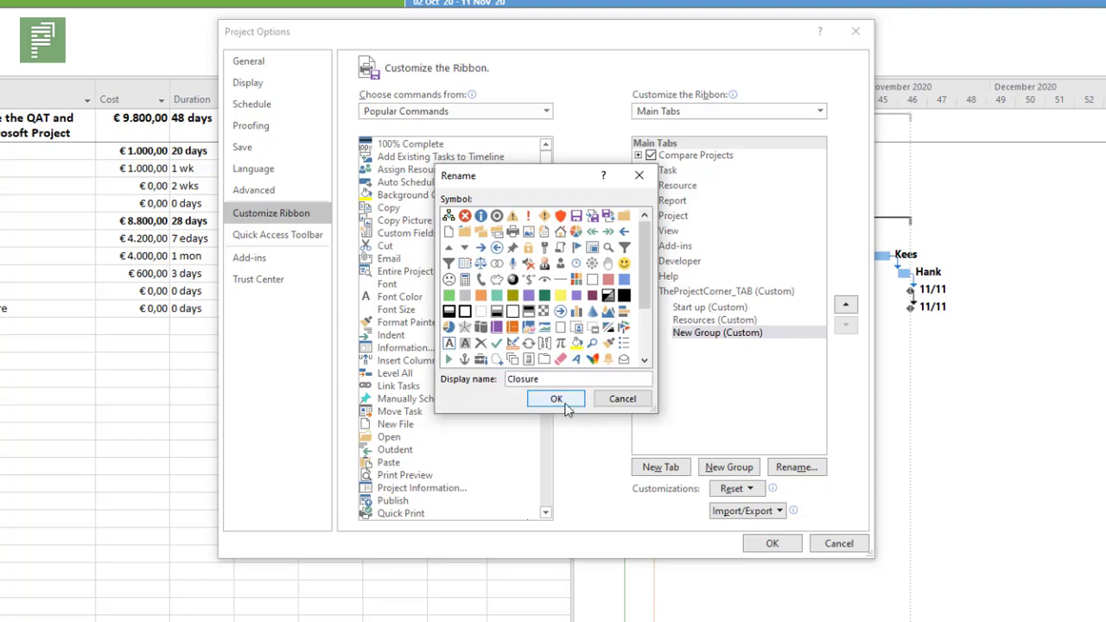
click(557, 400)
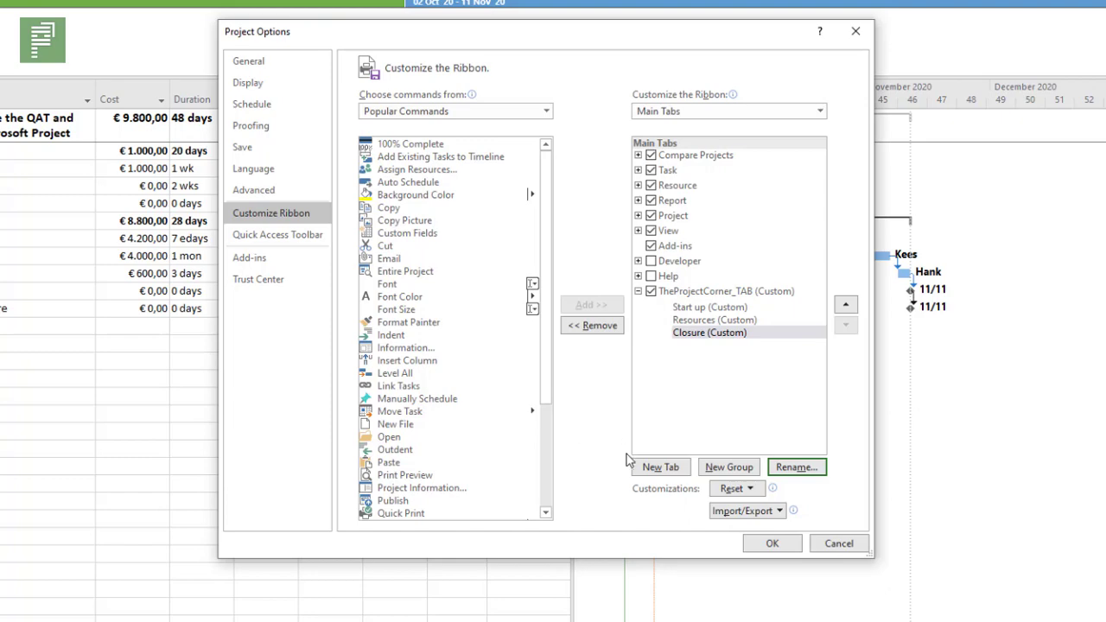
click(772, 543)
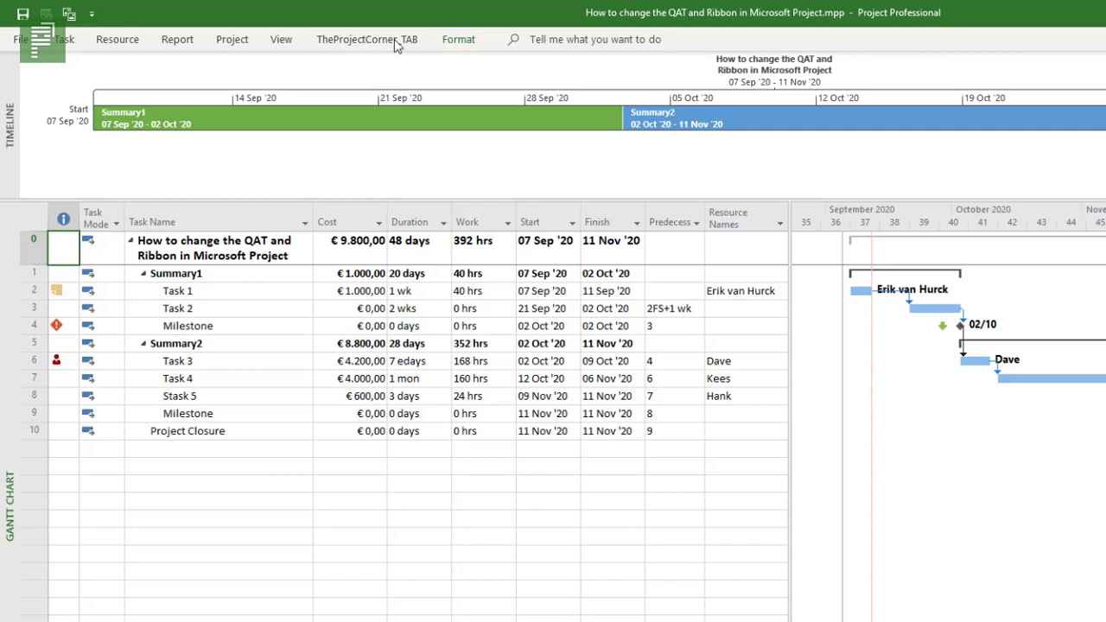
Show the new TheProjectCorner_TAB on the ribbon and reopen the ribbon customization settings.
click(459, 41)
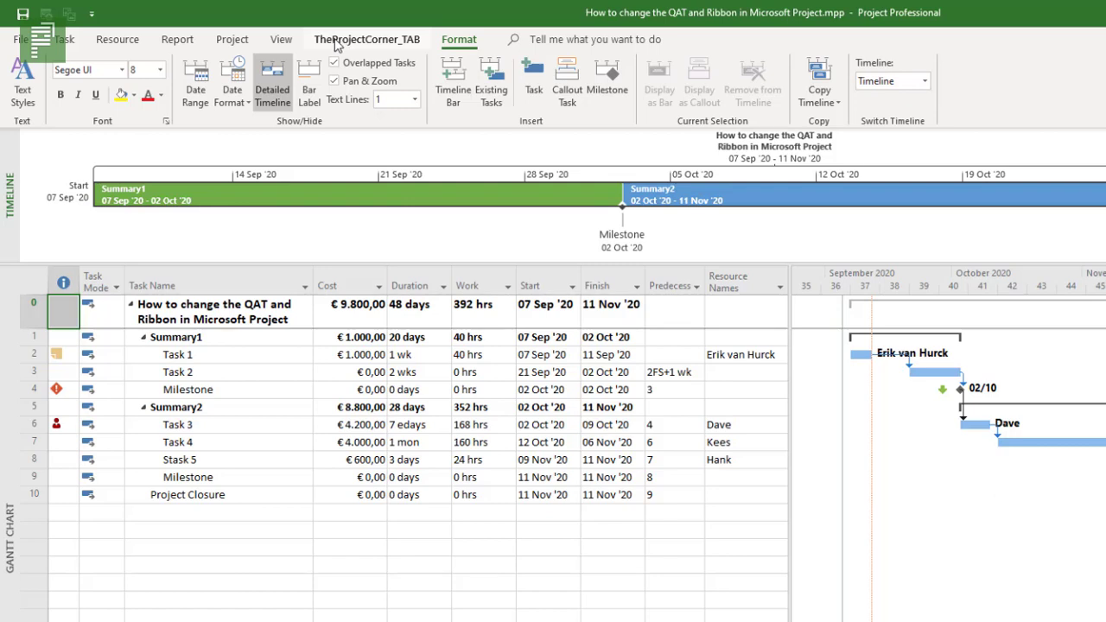
click(336, 44)
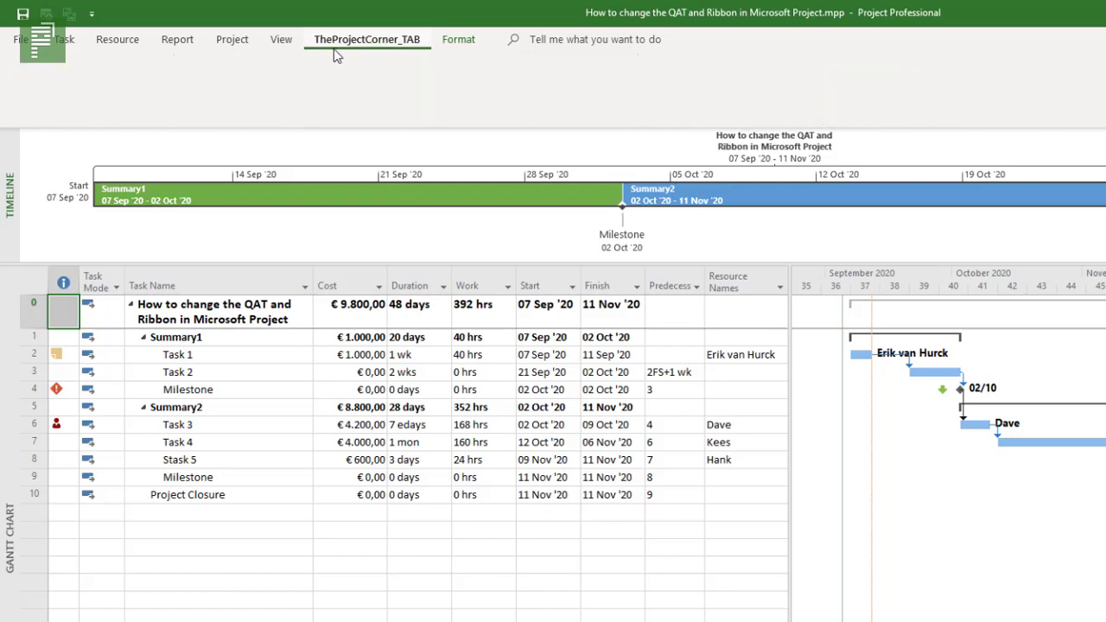
right_click(387, 96)
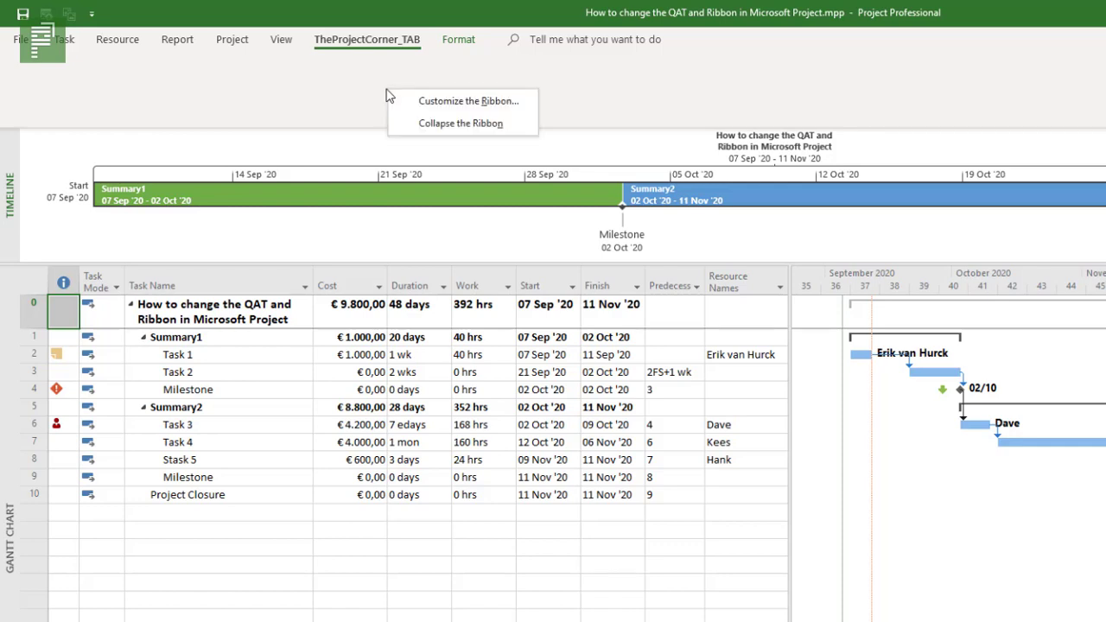
click(422, 102)
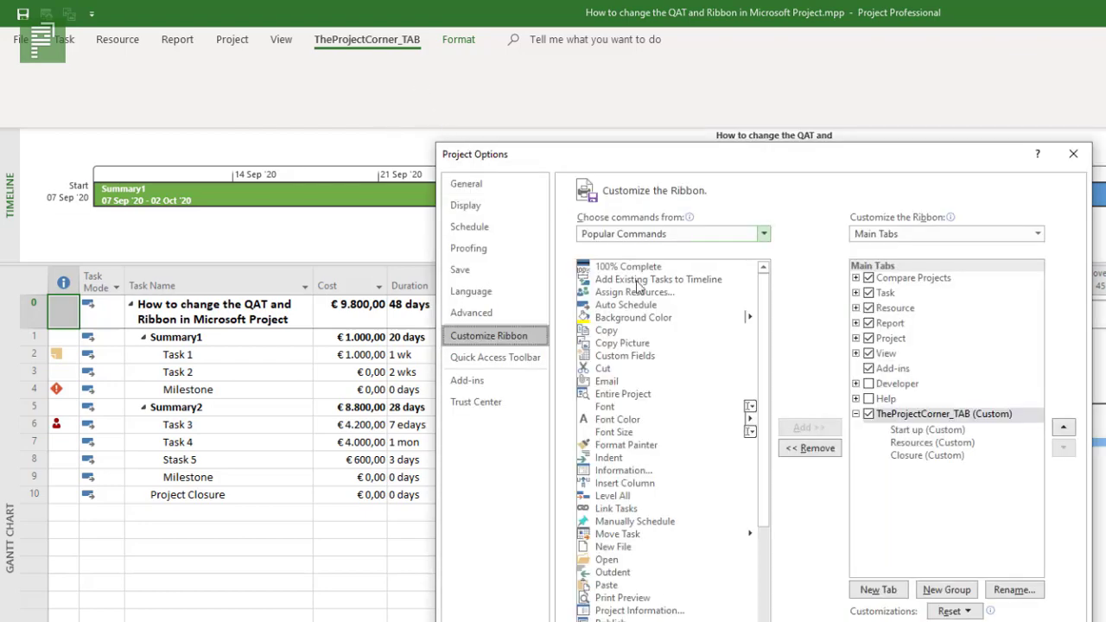
Add Copy Picture from Popular Commands to the Closure group of TheProjectCorner_TAB and apply the changes.
click(648, 344)
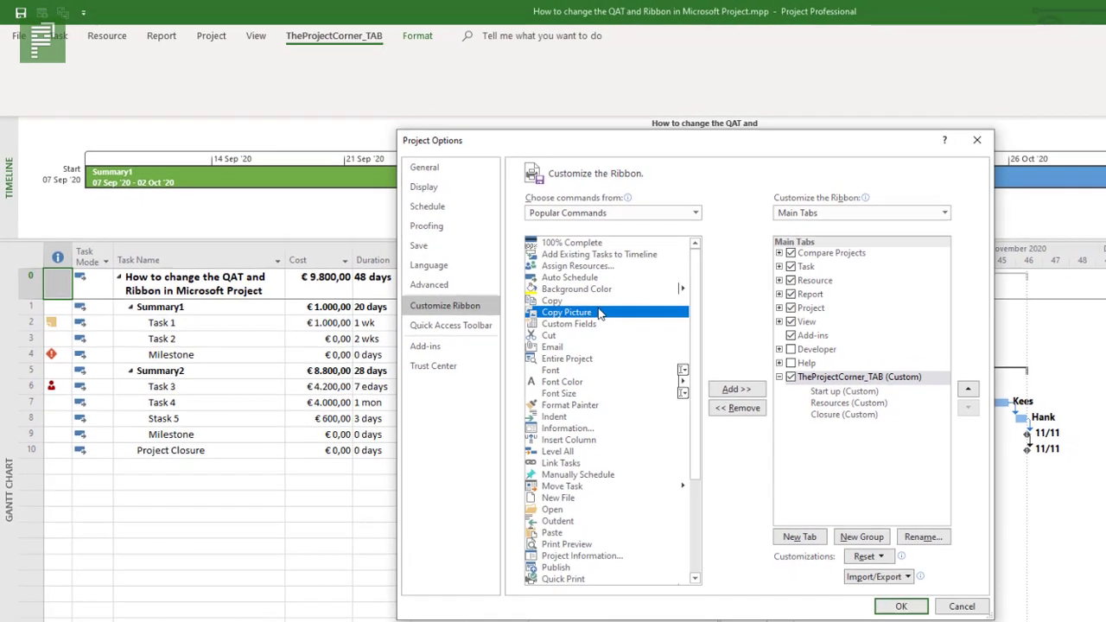
drag(648, 337, 897, 452)
drag(830, 419, 835, 425)
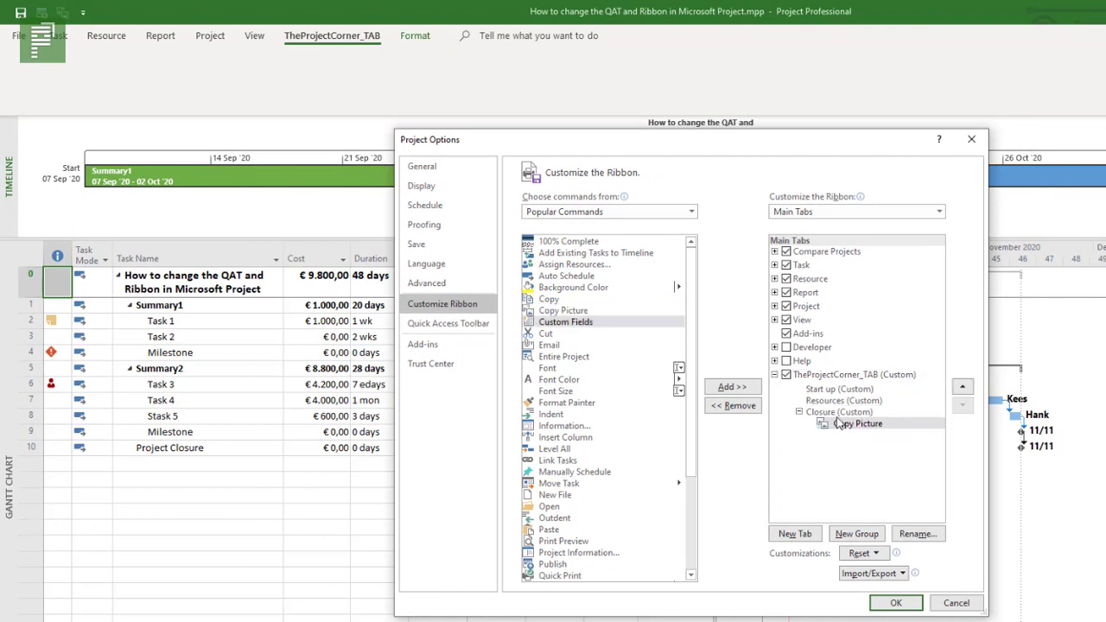
click(907, 605)
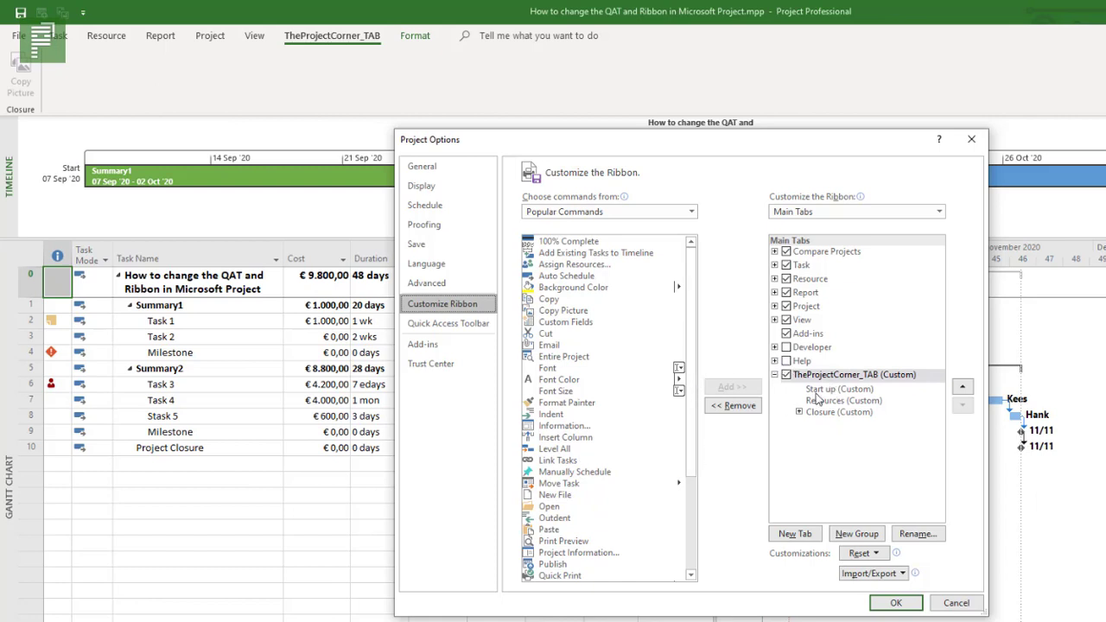
Look for the view command among the popular commands, and switch the command source to All Commands.
click(612, 393)
key(v)
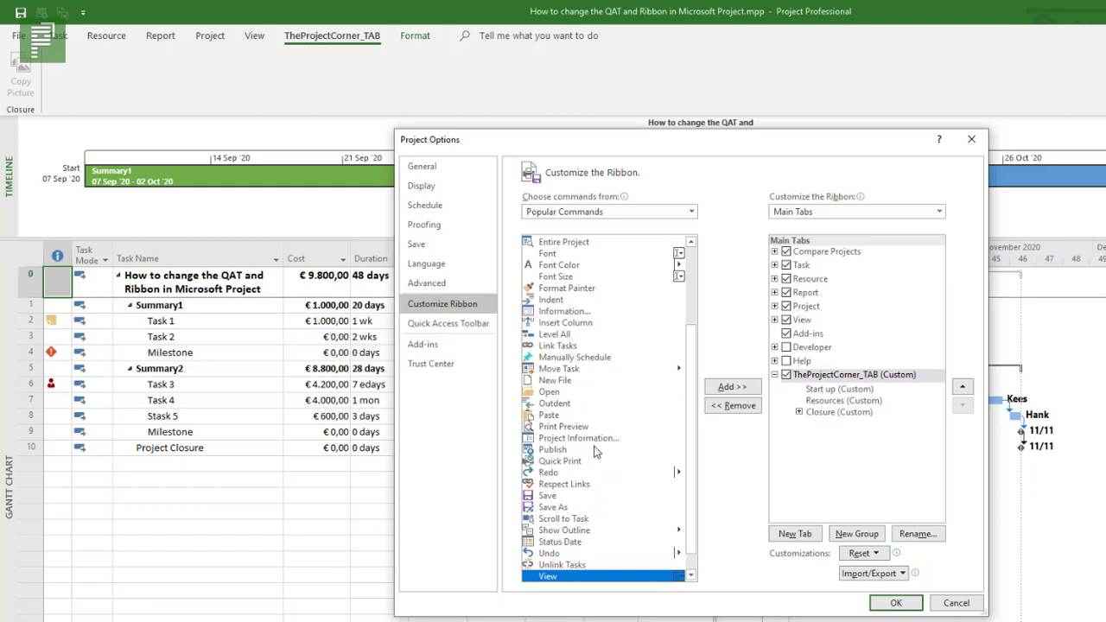
scroll(594, 455, down, 1)
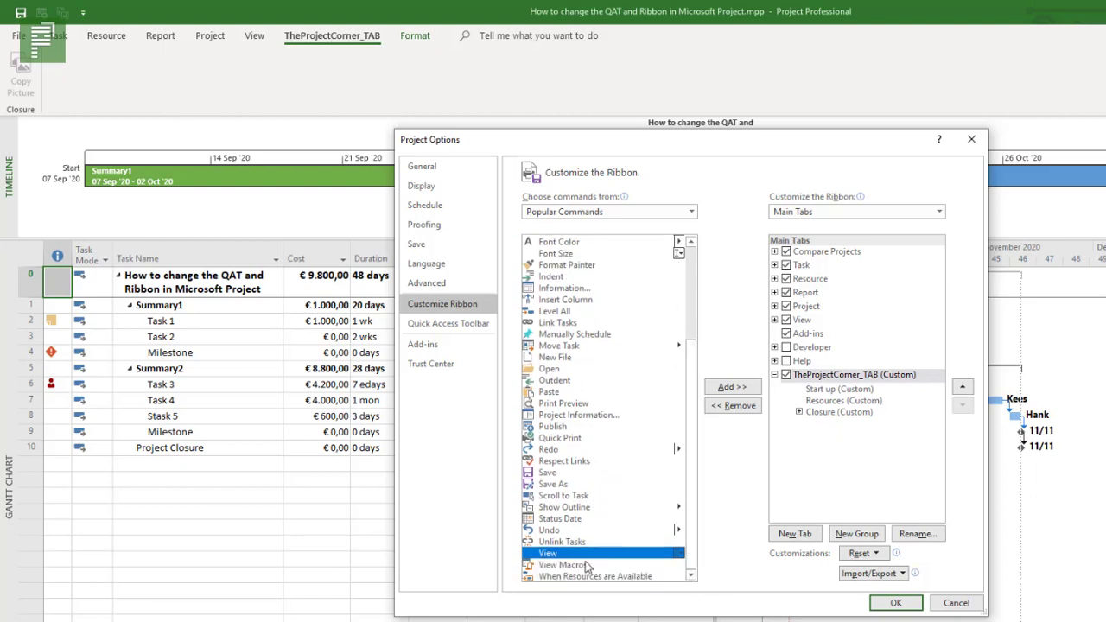
click(590, 218)
click(566, 238)
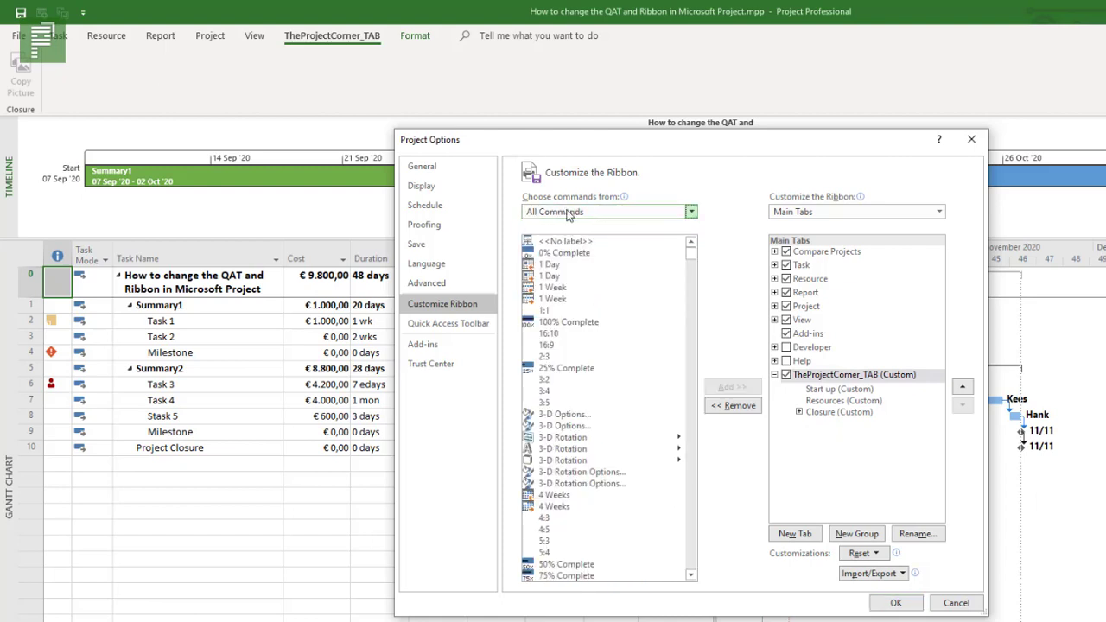
Add View Document Properties to the Start up group of TheProjectCorner_TAB.
click(559, 275)
key(v)
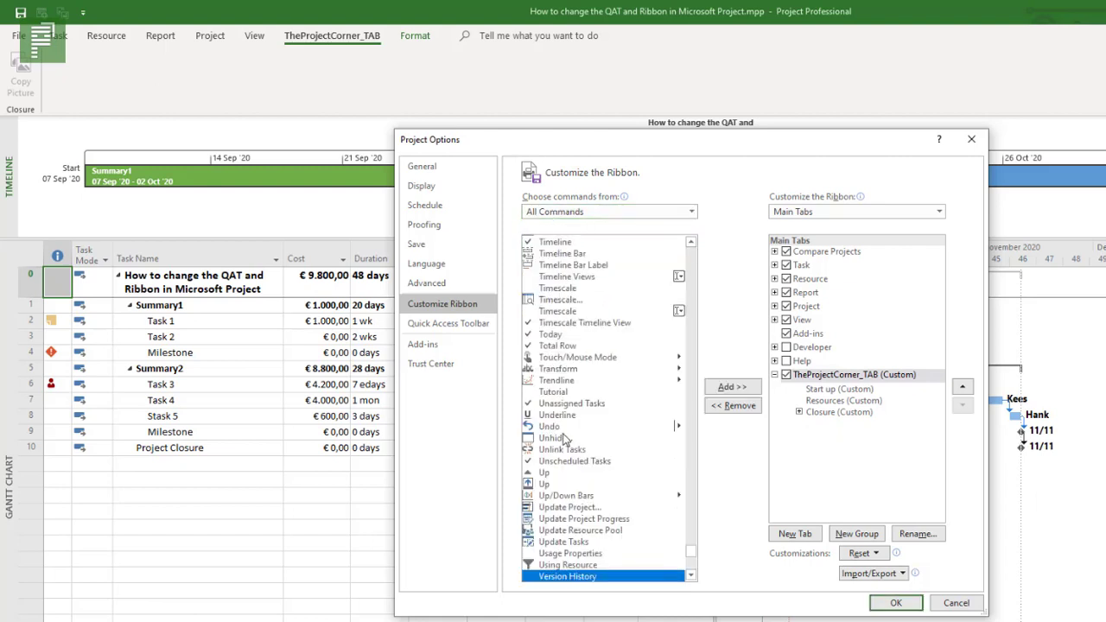
scroll(596, 499, down, 1)
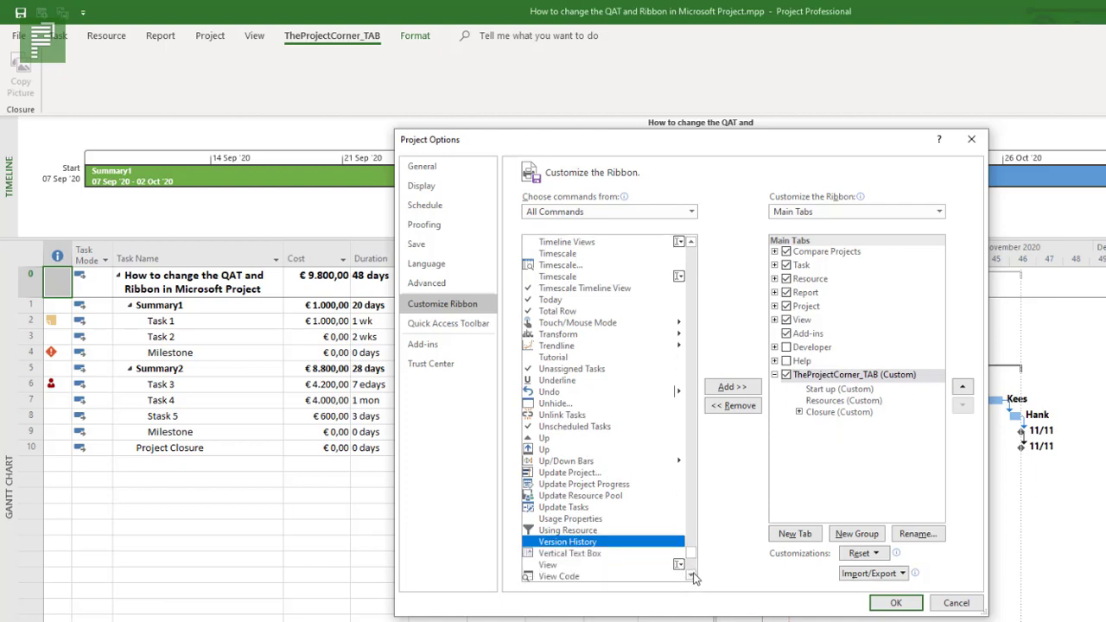
click(692, 577)
click(692, 576)
click(692, 577)
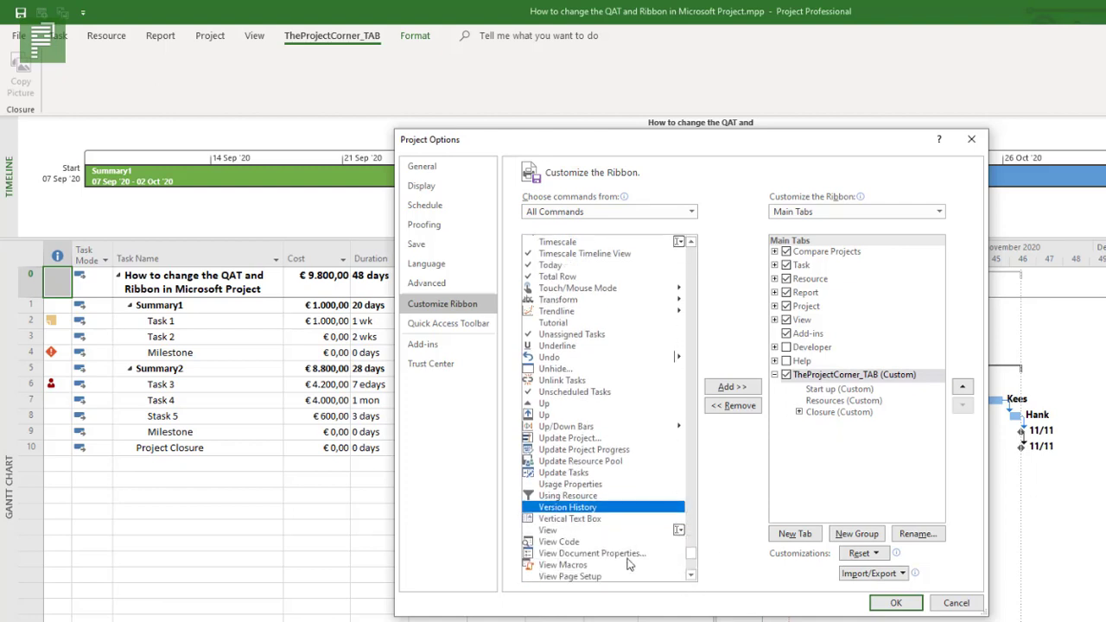
click(629, 554)
drag(638, 554, 812, 403)
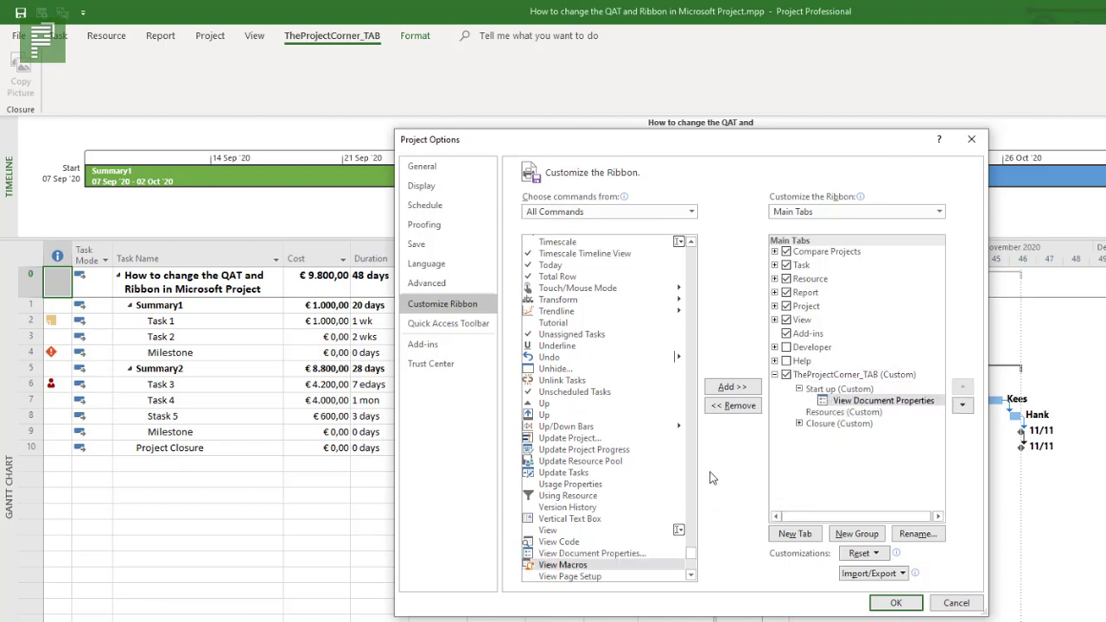
Add Project Statistics to the Closure group, directly below Copy Picture.
click(638, 494)
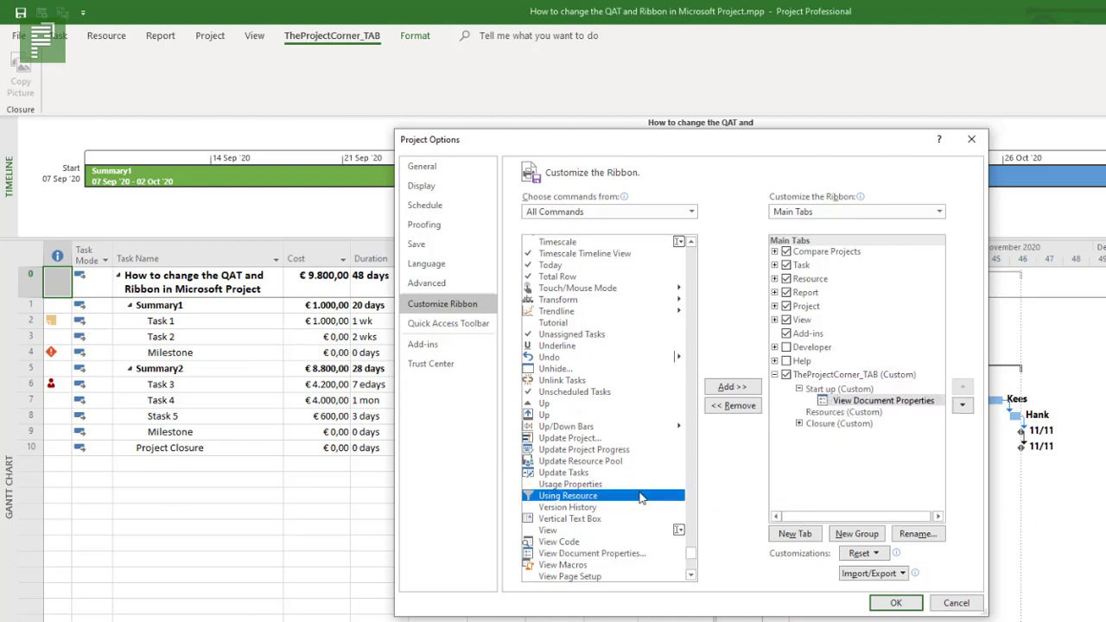
key(p)
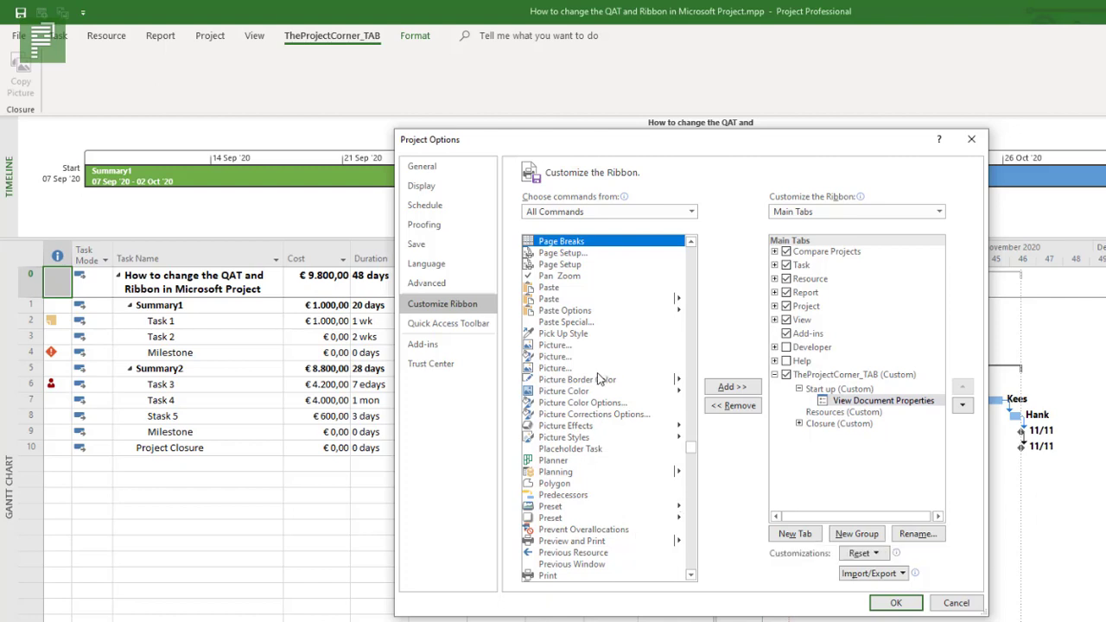
click(693, 515)
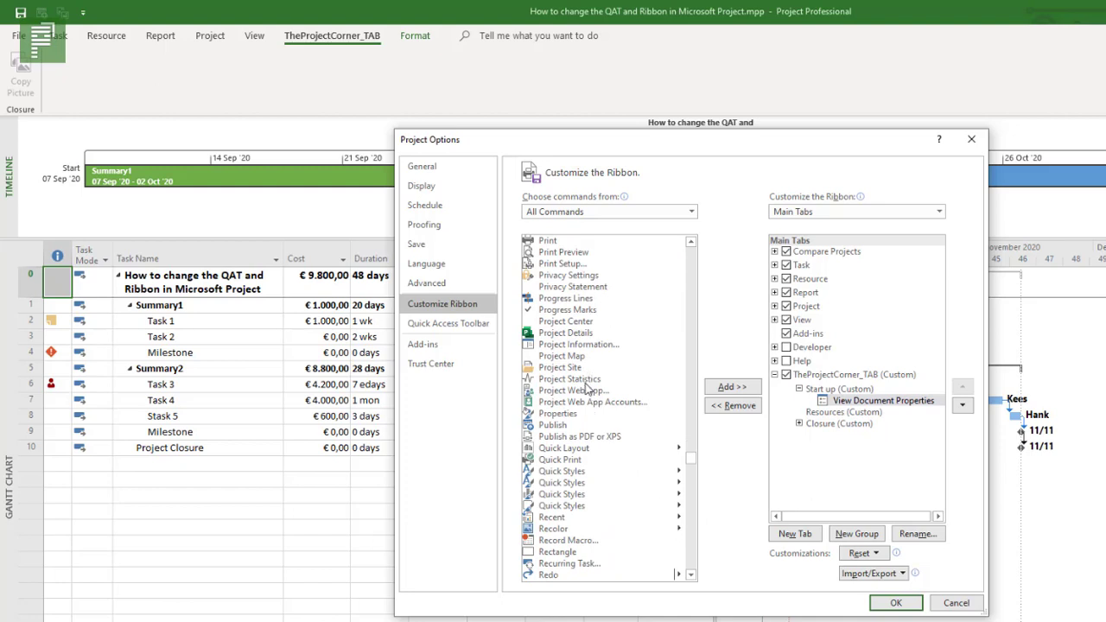
drag(587, 388, 806, 431)
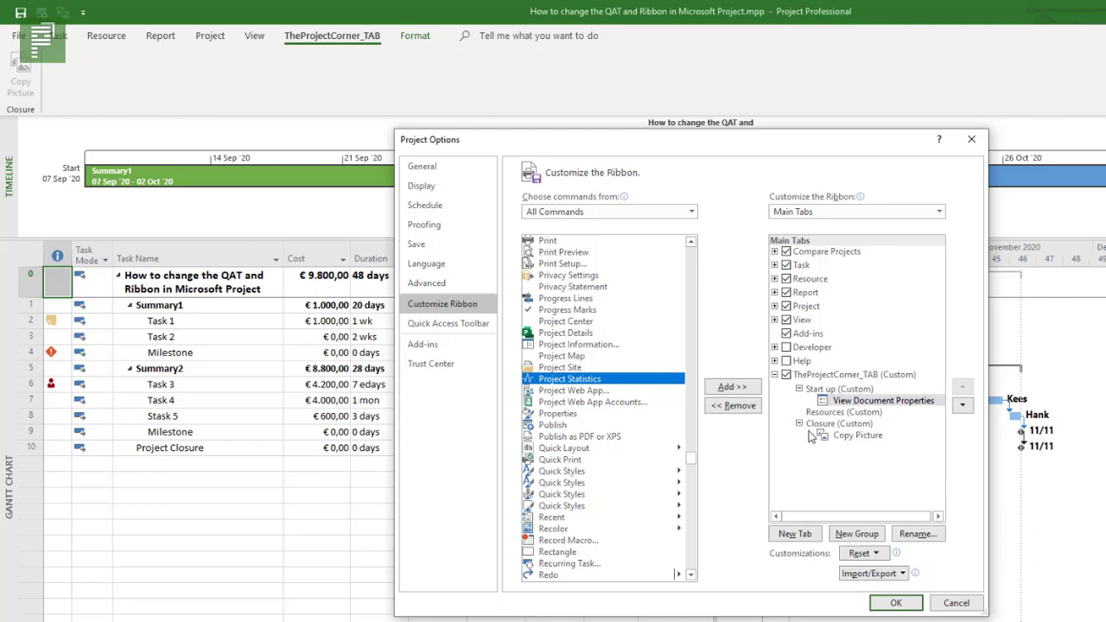
drag(570, 380, 859, 446)
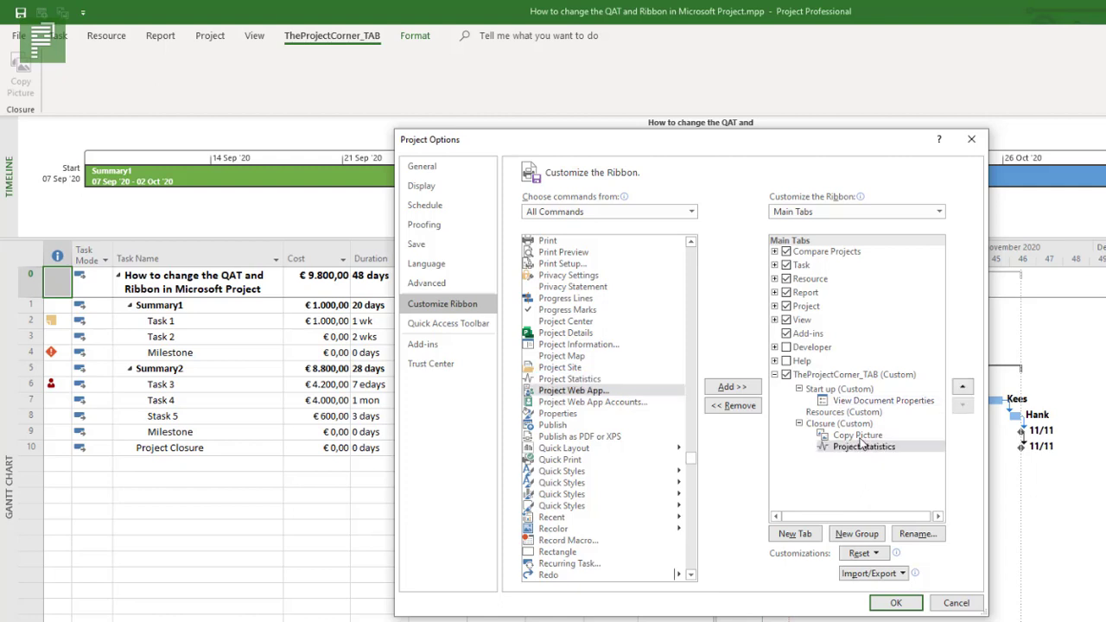
Add Progress Lines to the Start up group and place Project Information between it and View Document Properties.
click(584, 302)
drag(584, 304, 843, 406)
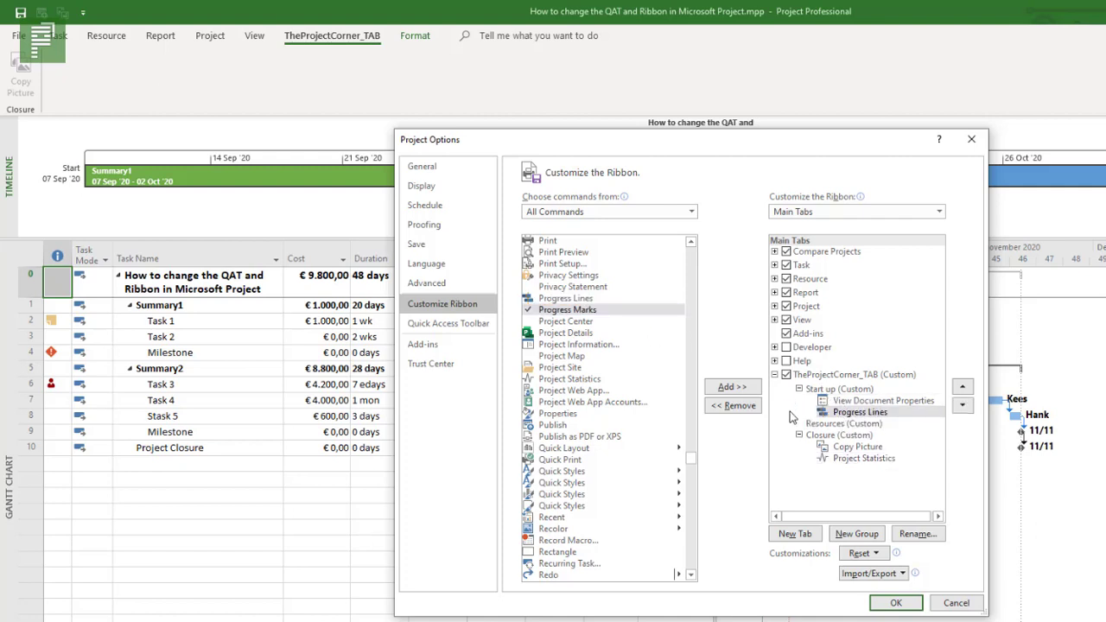
drag(553, 345, 834, 410)
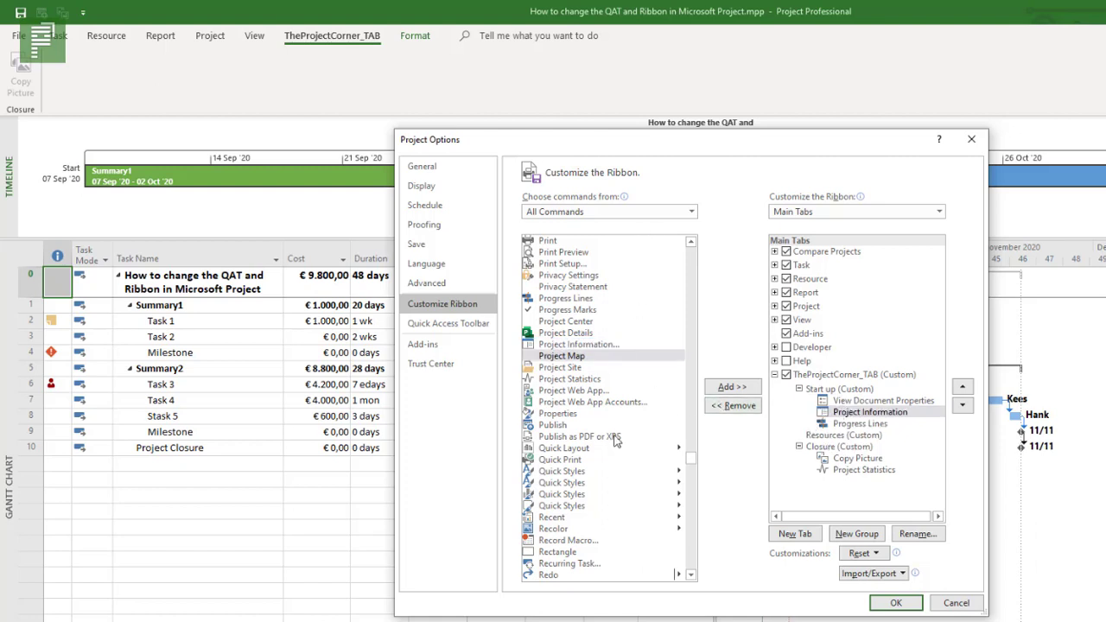
Add Show Project Summary Task and Custom Fields to the Start up group, directly below Project Information.
scroll(666, 458, down, 20)
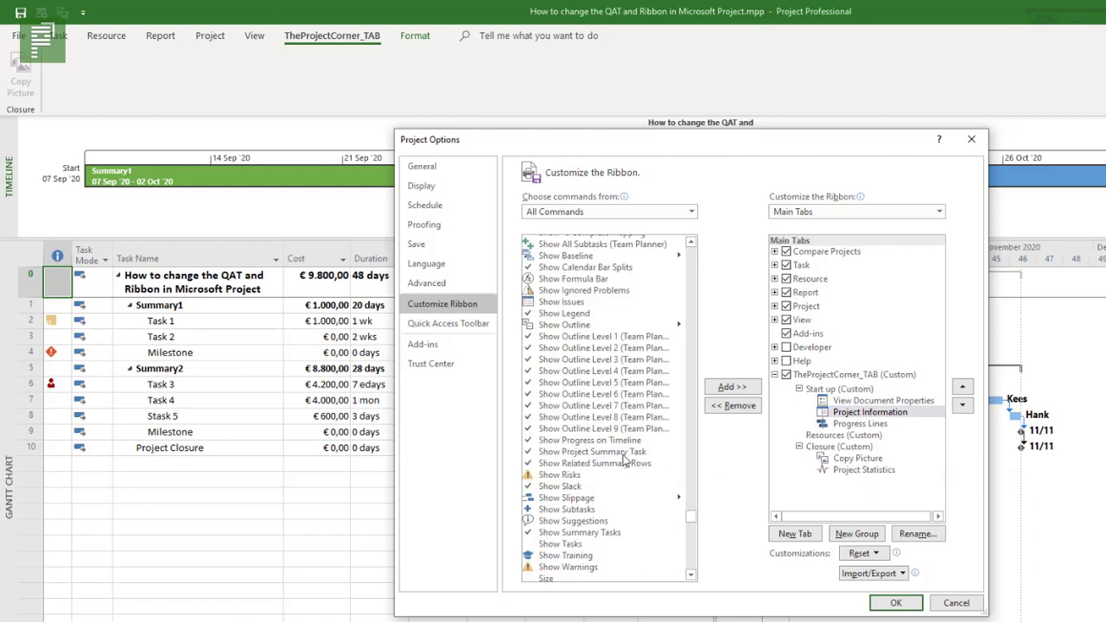
drag(624, 460, 845, 425)
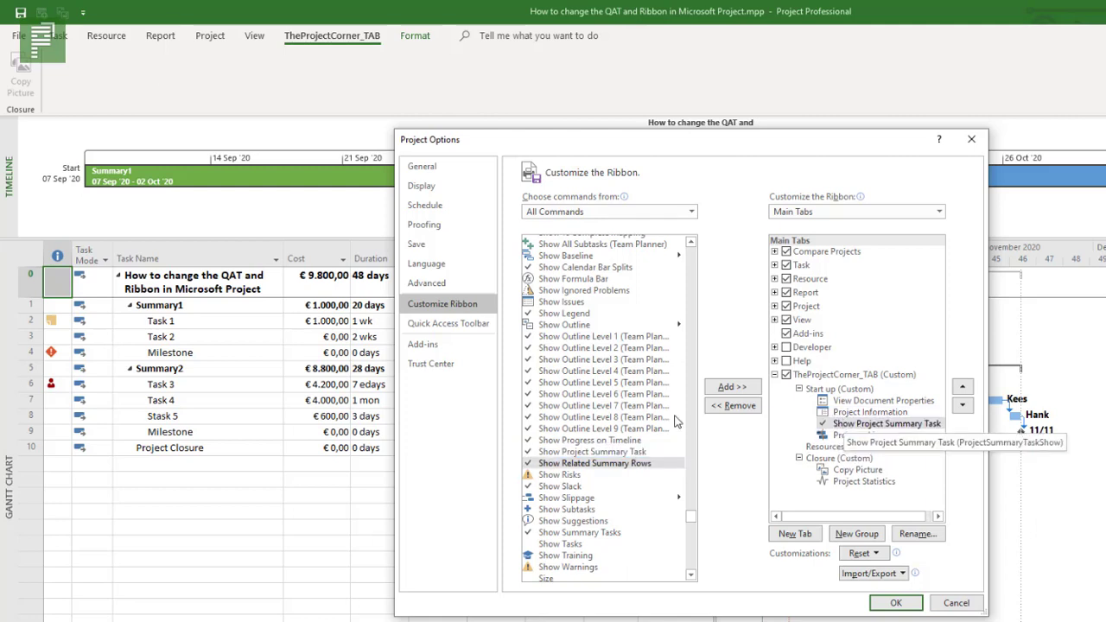
click(643, 509)
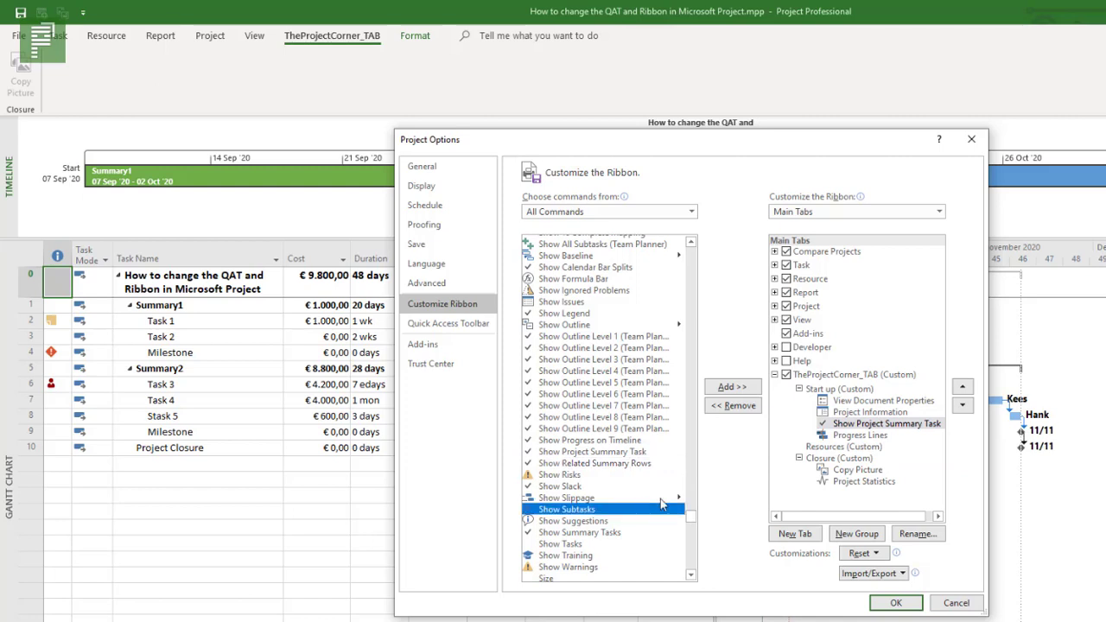
key(c)
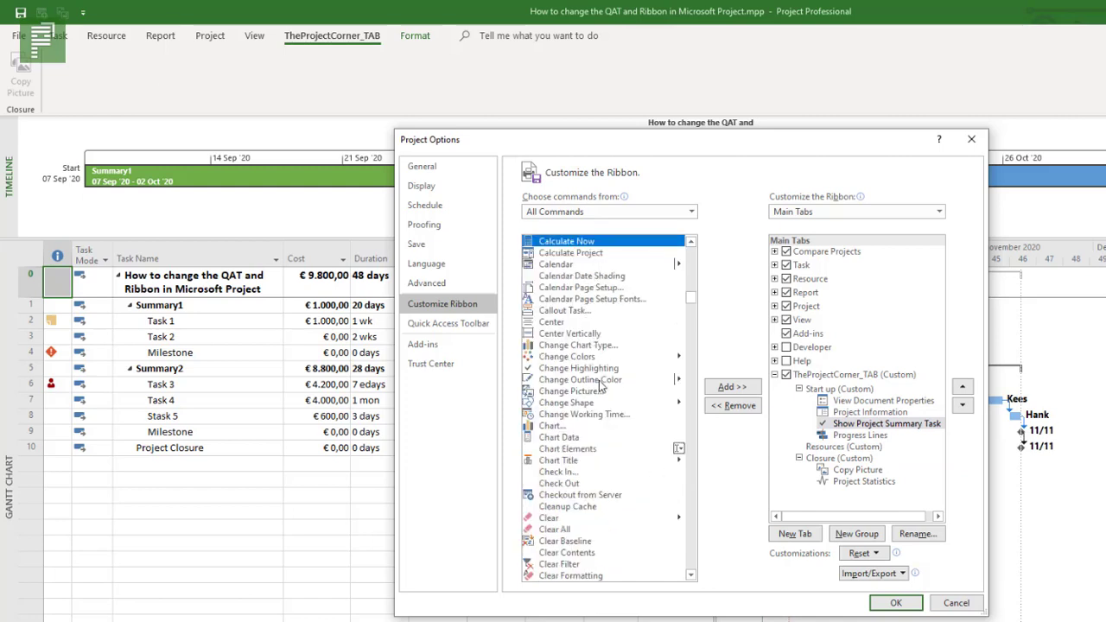
scroll(605, 388, down, 10)
click(561, 355)
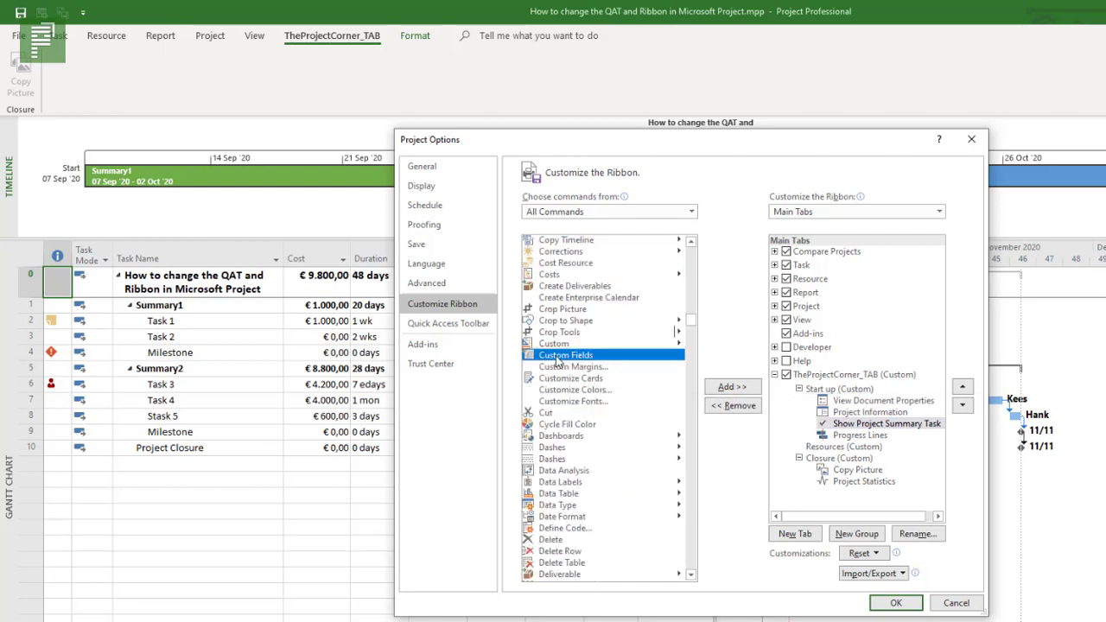
click(732, 387)
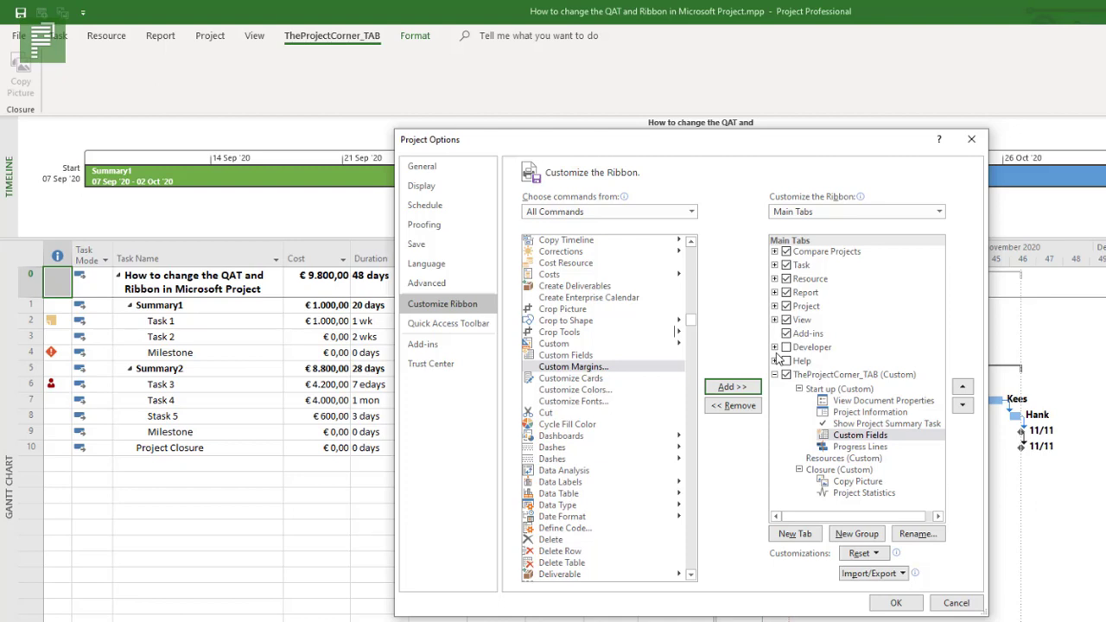
Add Manually Schedule and Auto Schedule to the Start up group, directly below Custom Fields.
click(553, 344)
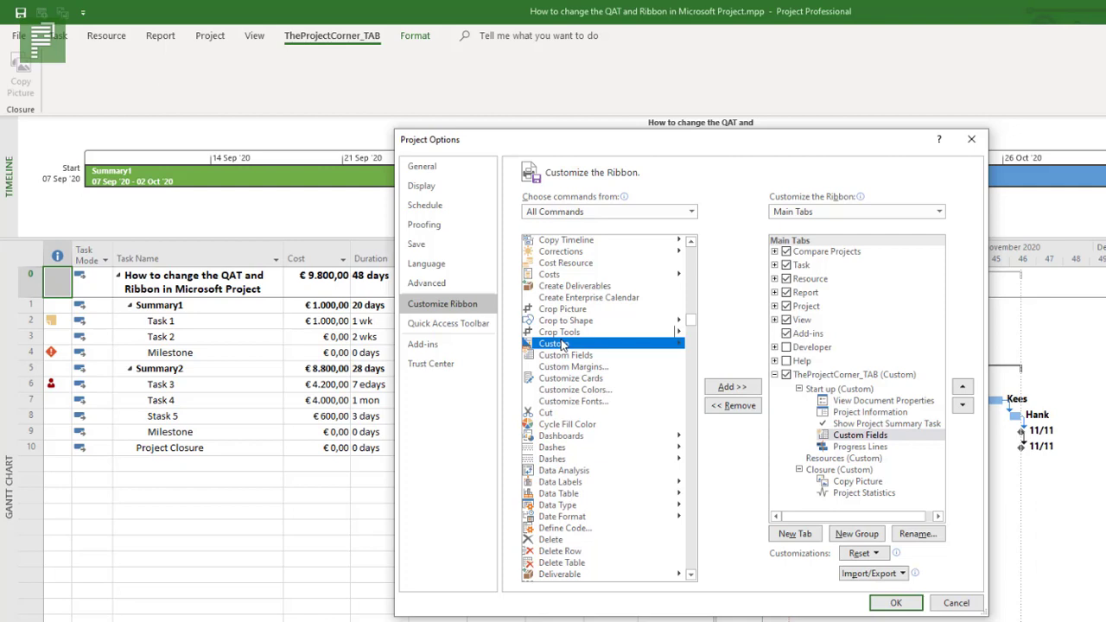
key(m)
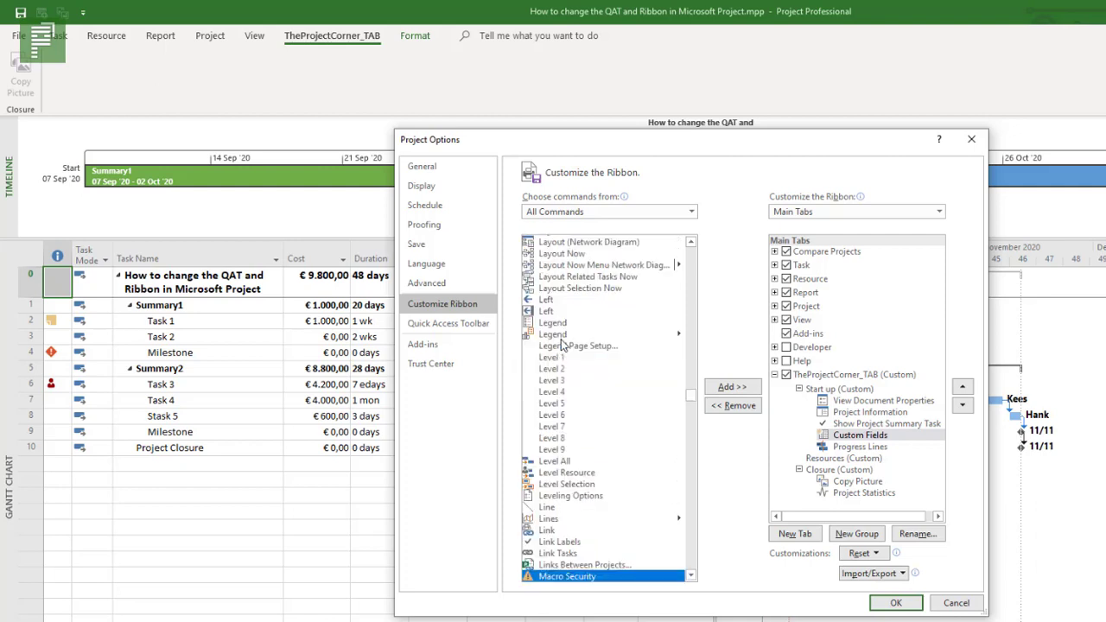
click(694, 538)
click(605, 357)
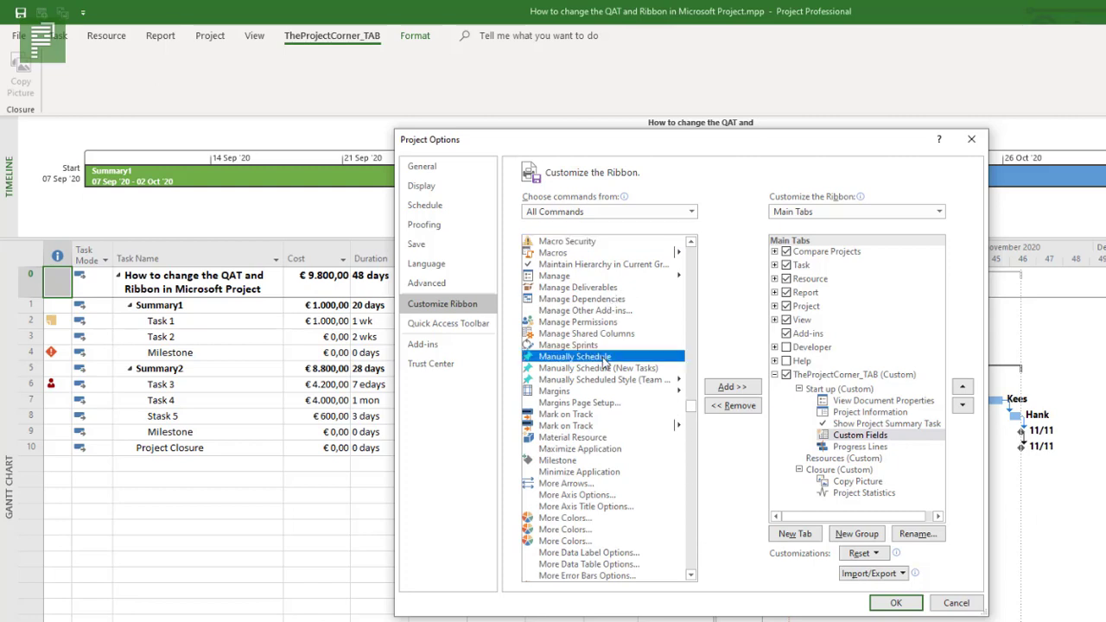
click(733, 388)
click(624, 403)
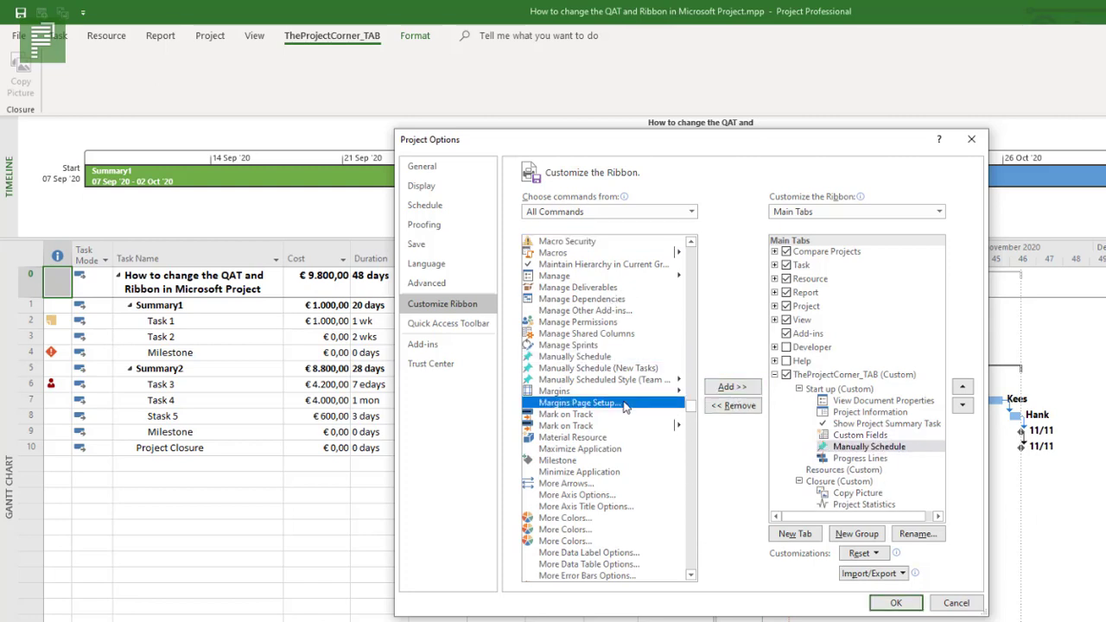
key(Home)
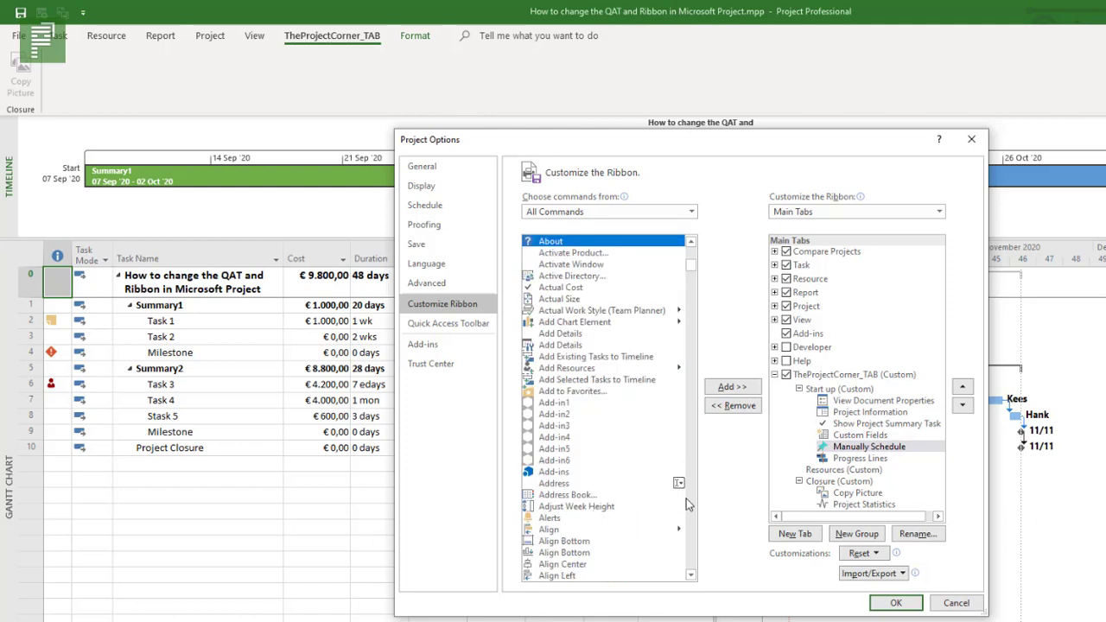
text(au)
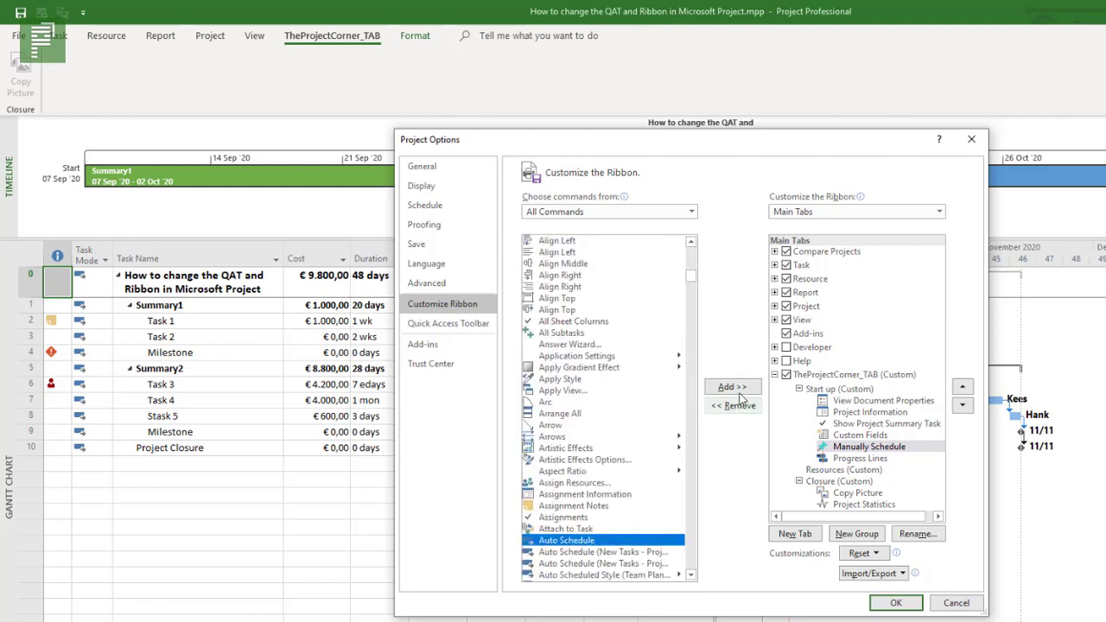
click(736, 389)
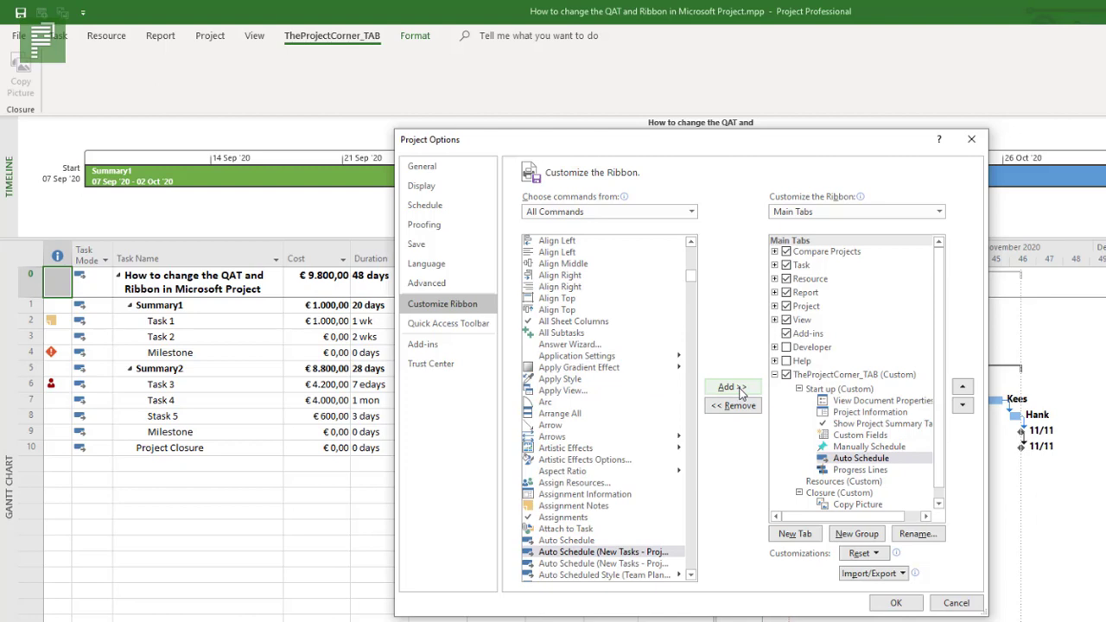
Add the Set Baseline... command below Auto Schedule in the Start up group and apply the ribbon changes.
click(569, 497)
text(s)
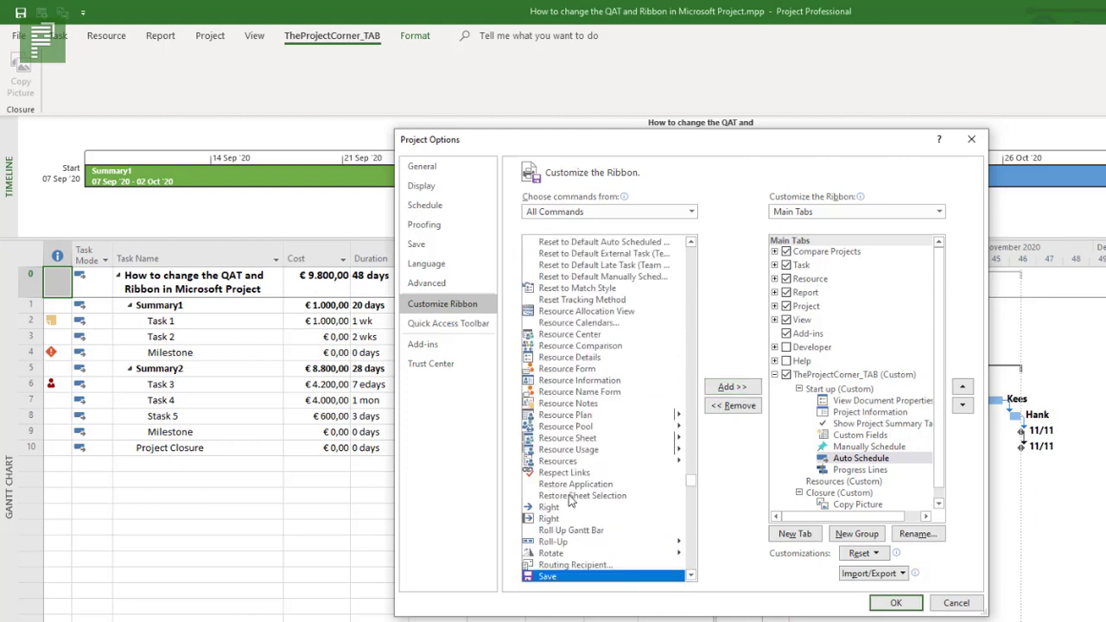
click(690, 529)
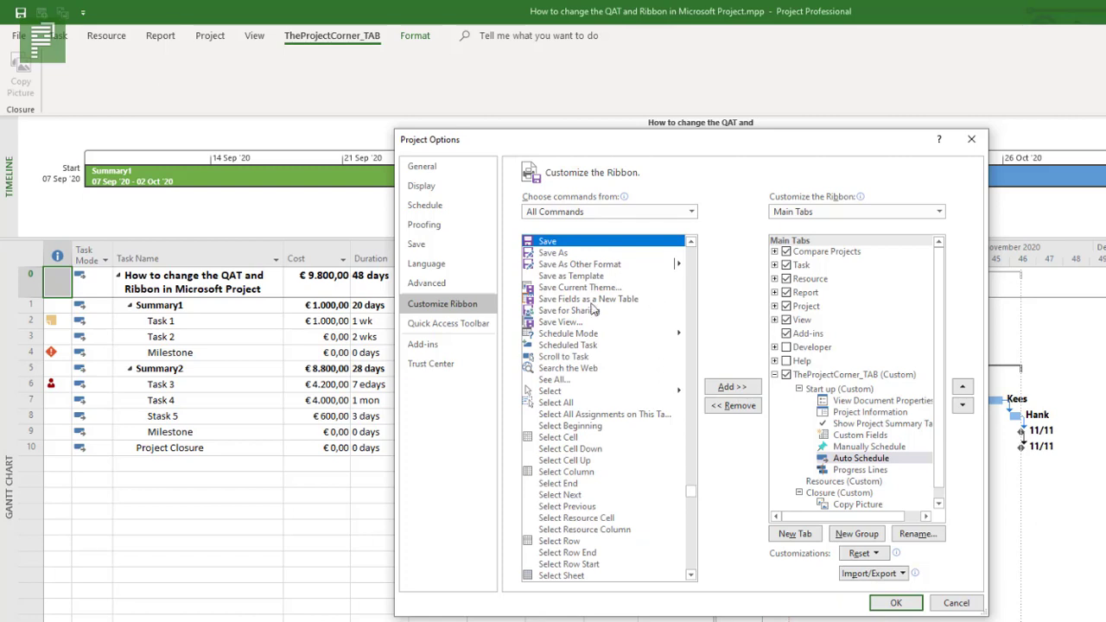
scroll(587, 380, down, 10)
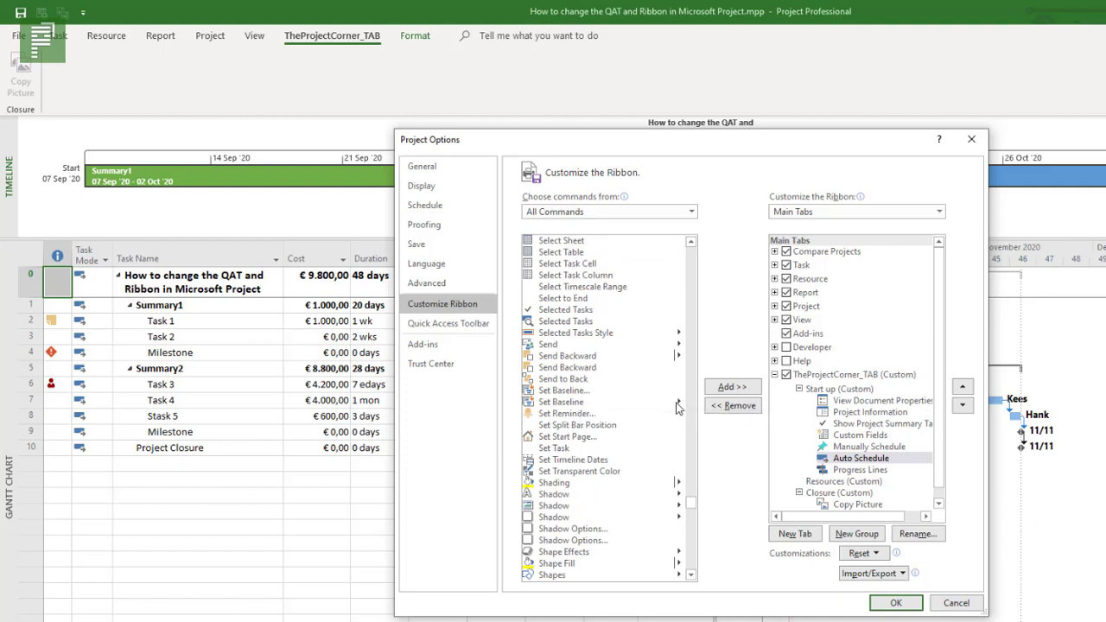
click(603, 393)
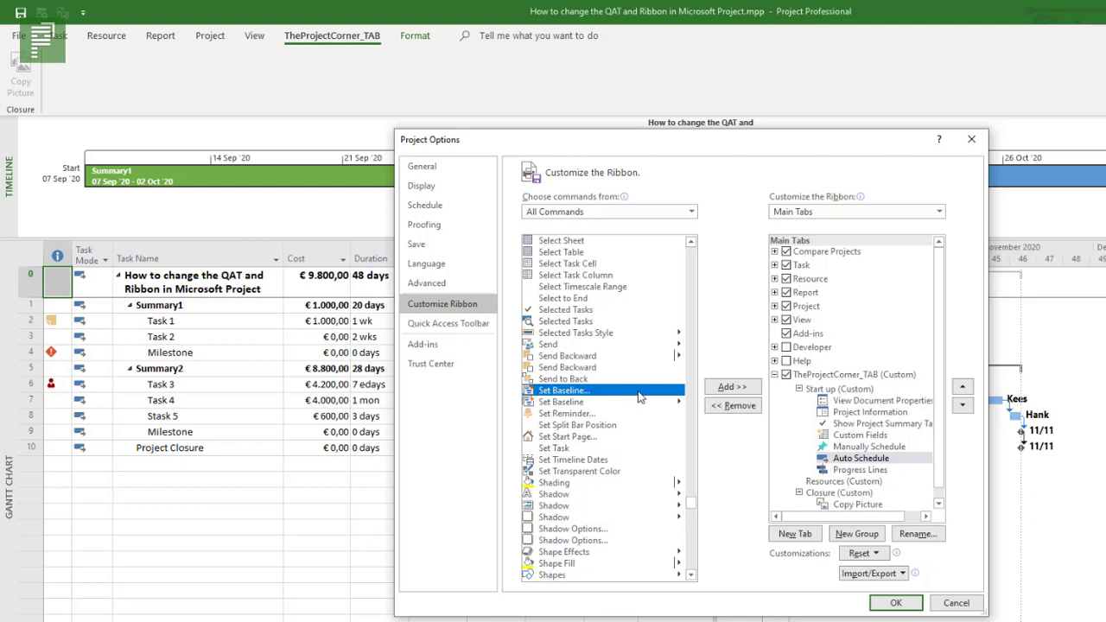
click(714, 390)
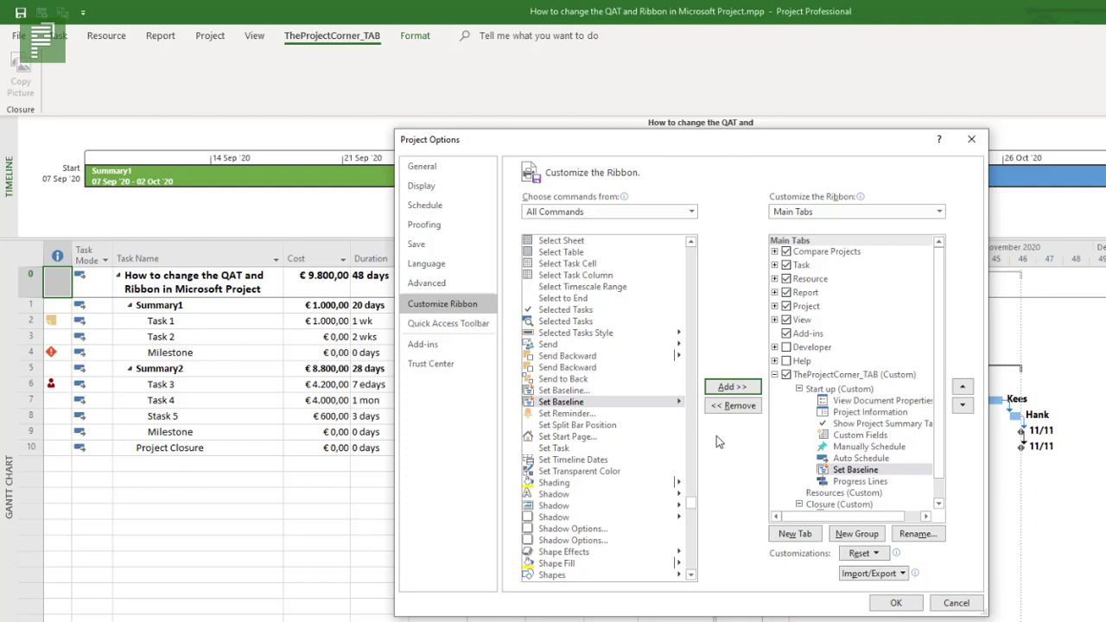
click(888, 605)
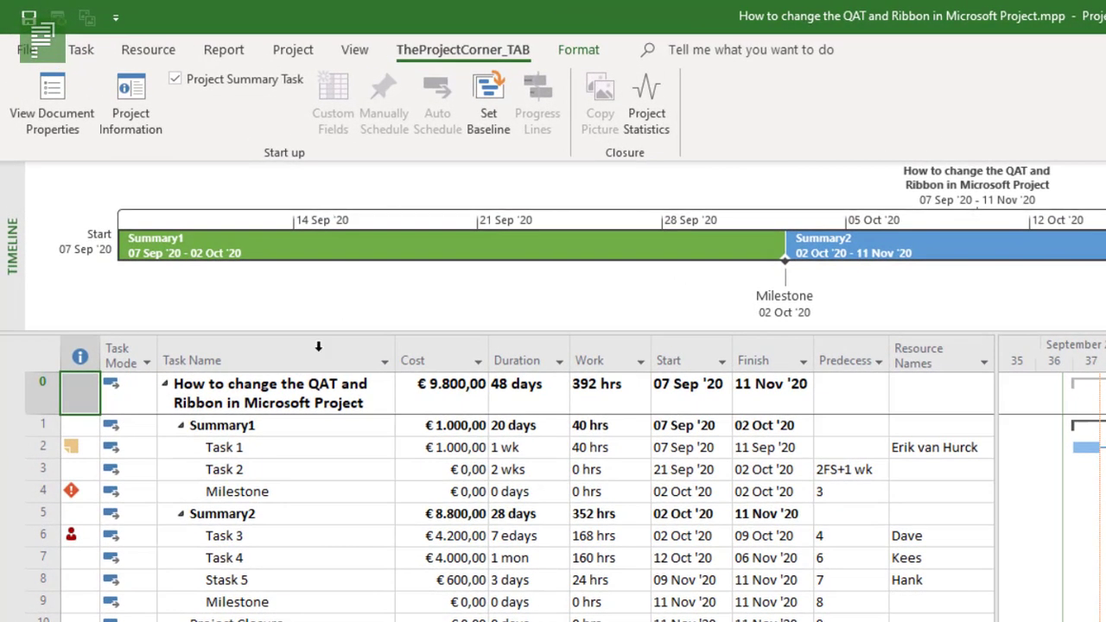
Select the project summary task, followed by Task 1, to check which custom tab commands are available for each.
click(311, 403)
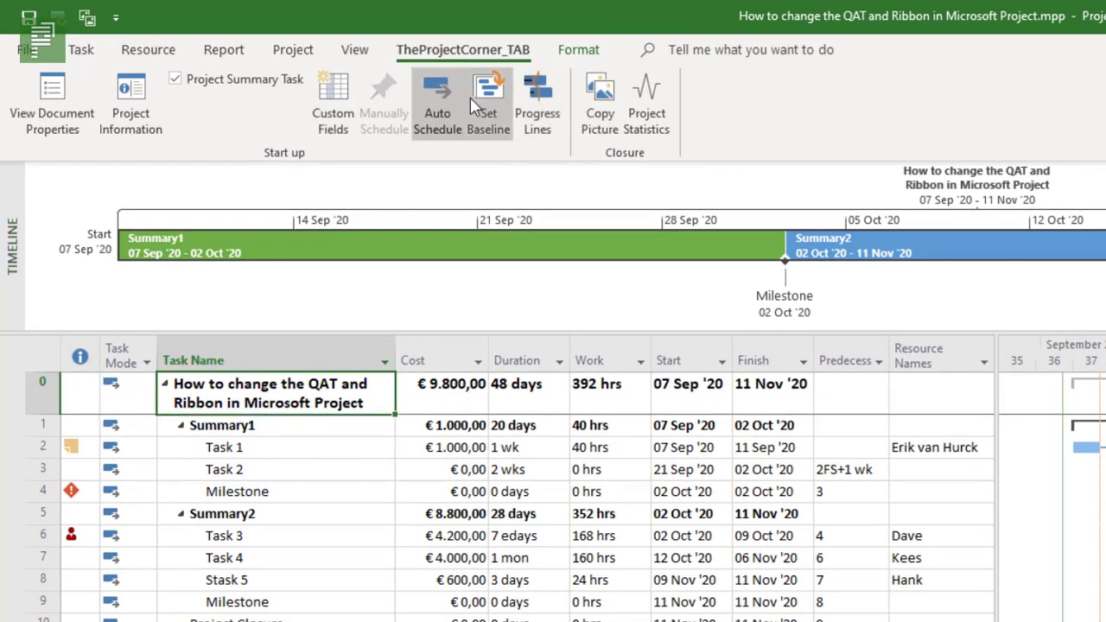
click(260, 443)
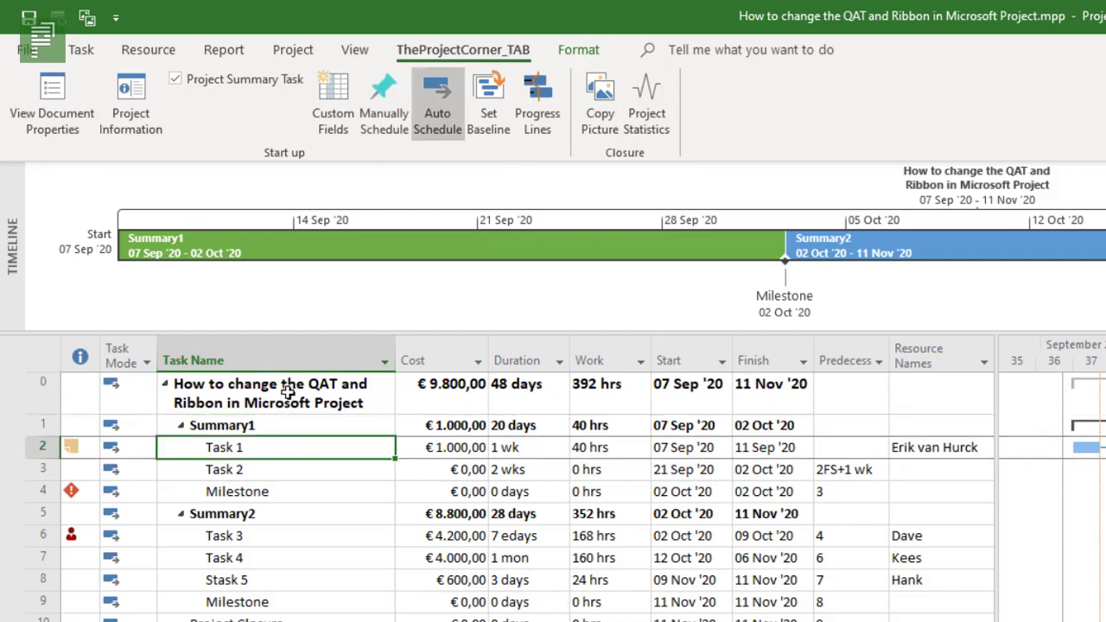
Switch Task 1 to manual scheduling and back to auto scheduling with the custom tab's commands.
click(384, 103)
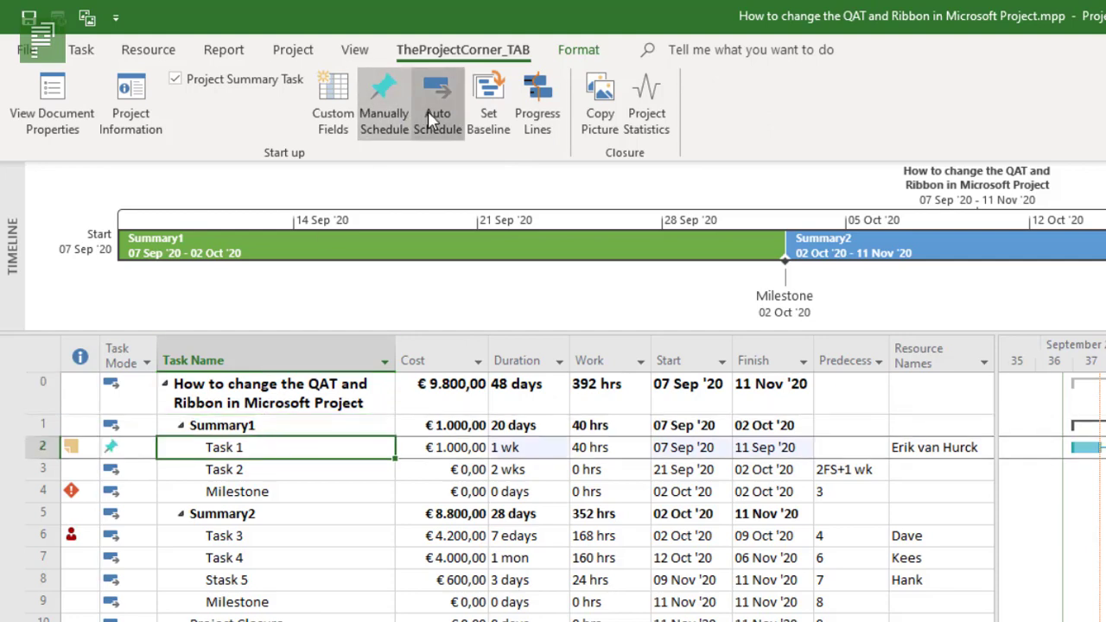
click(427, 111)
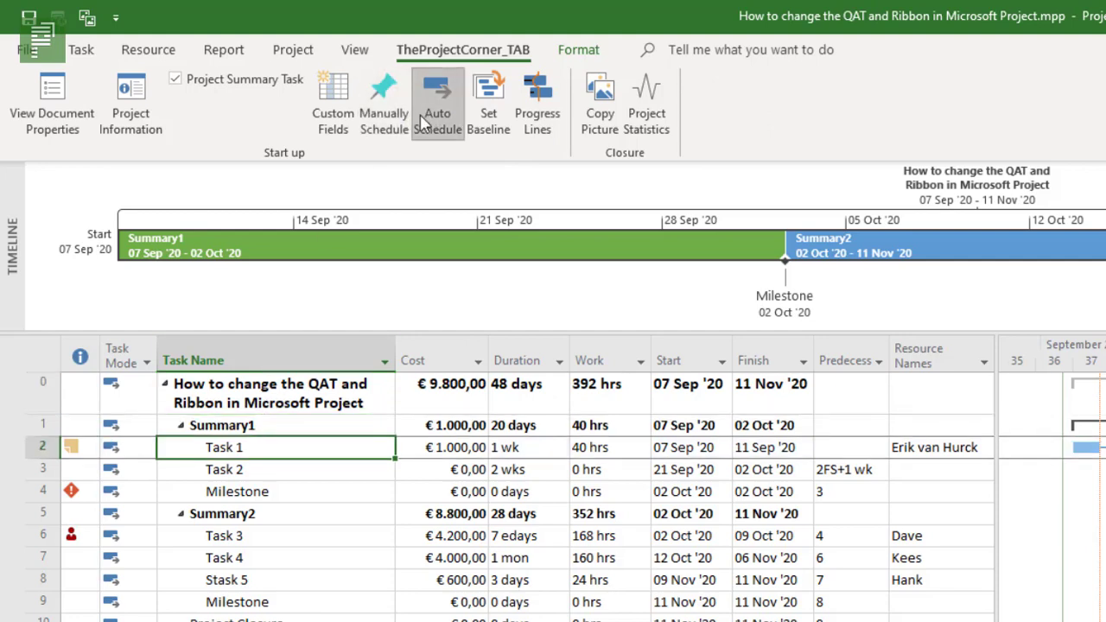
Check the Custom Fields and Set Baseline commands in the Start up group without changing anything.
click(330, 130)
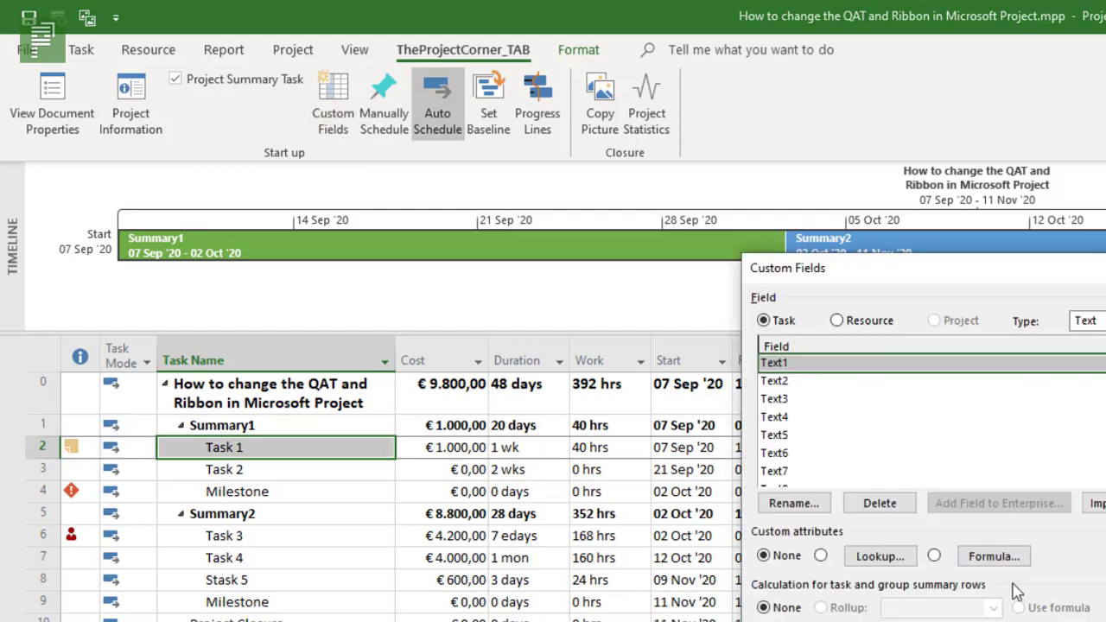
key(Escape)
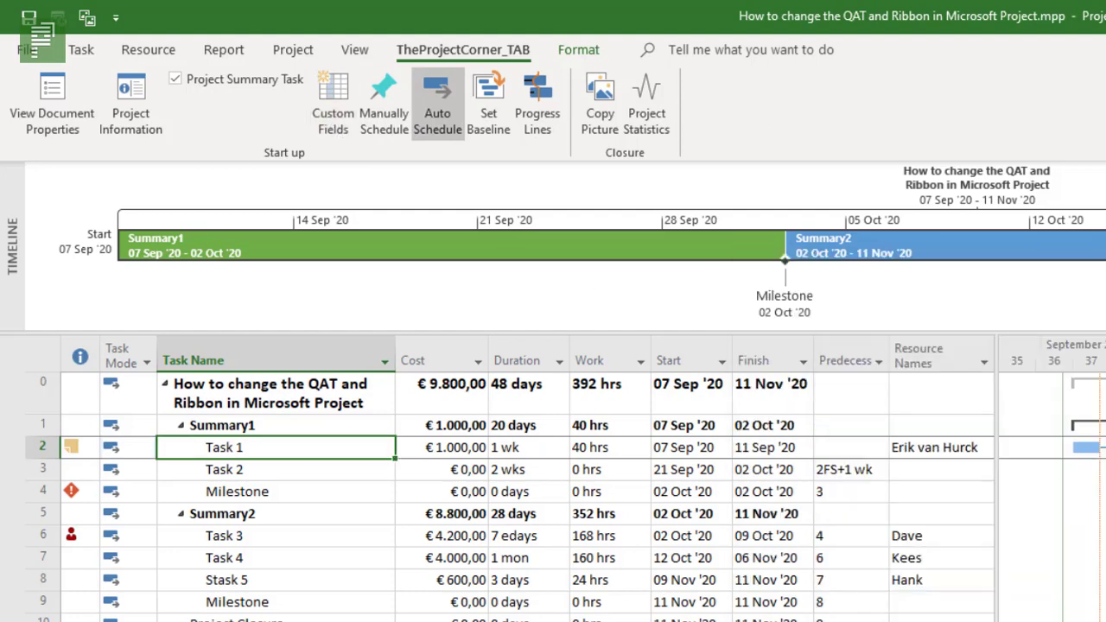
click(489, 123)
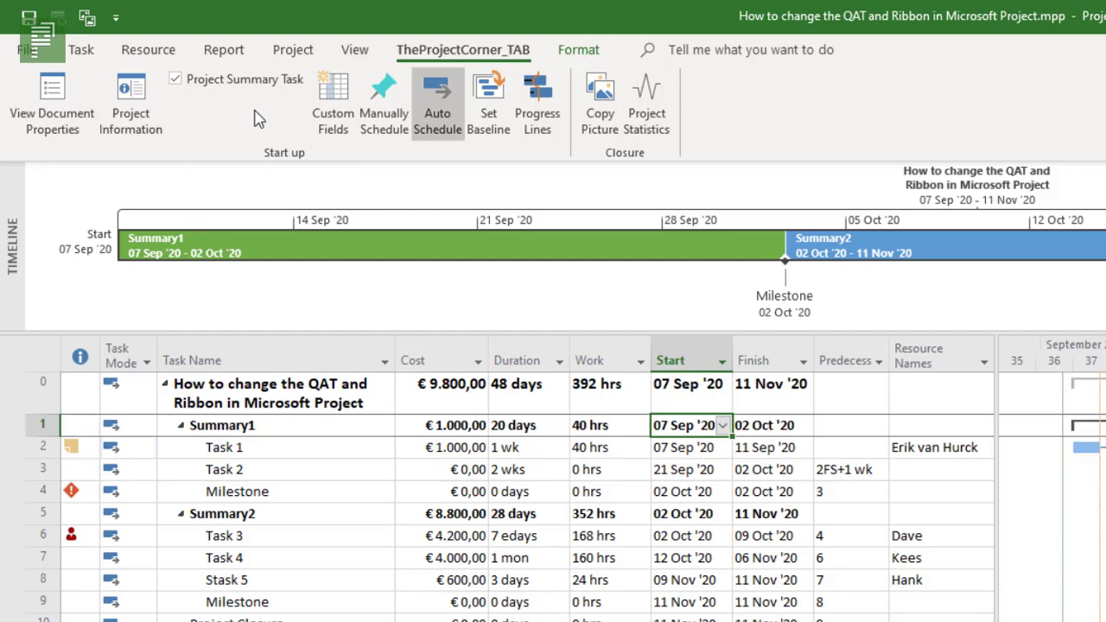
key(Escape)
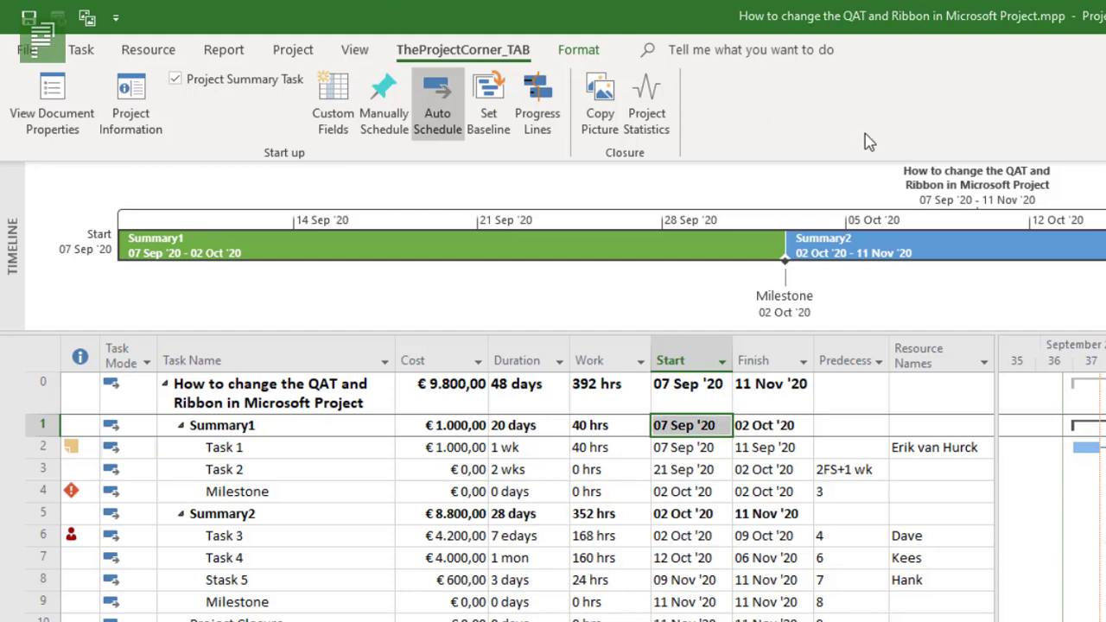
key(F2)
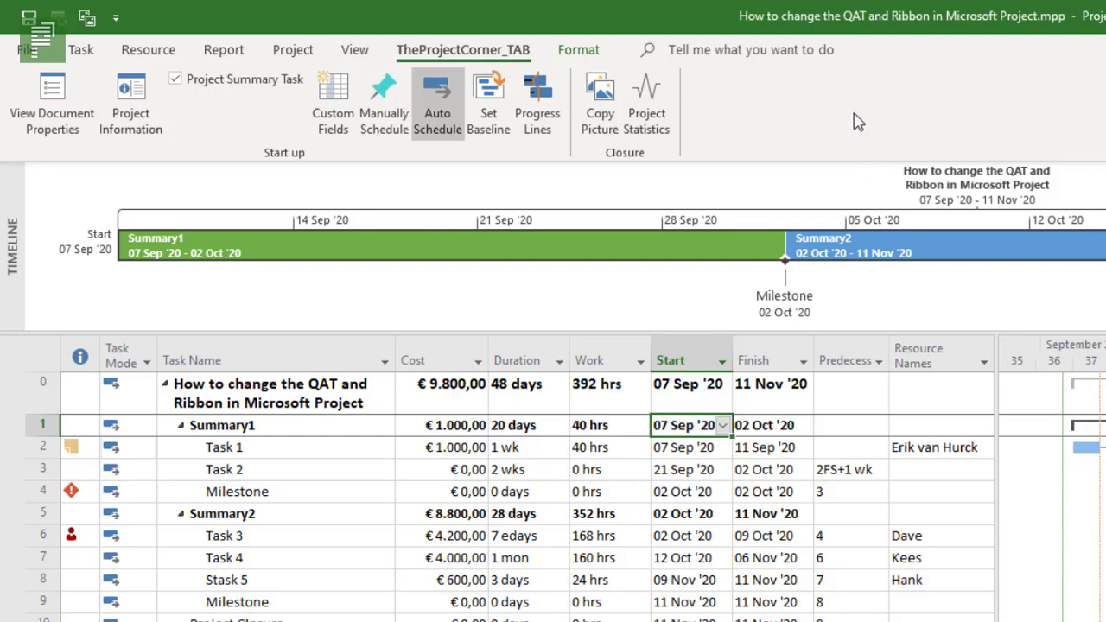
Open the export of all ribbon and Quick Access Toolbar customizations as Project Customizations.exportedUI in Documents, and close it without saving.
right_click(855, 115)
click(909, 128)
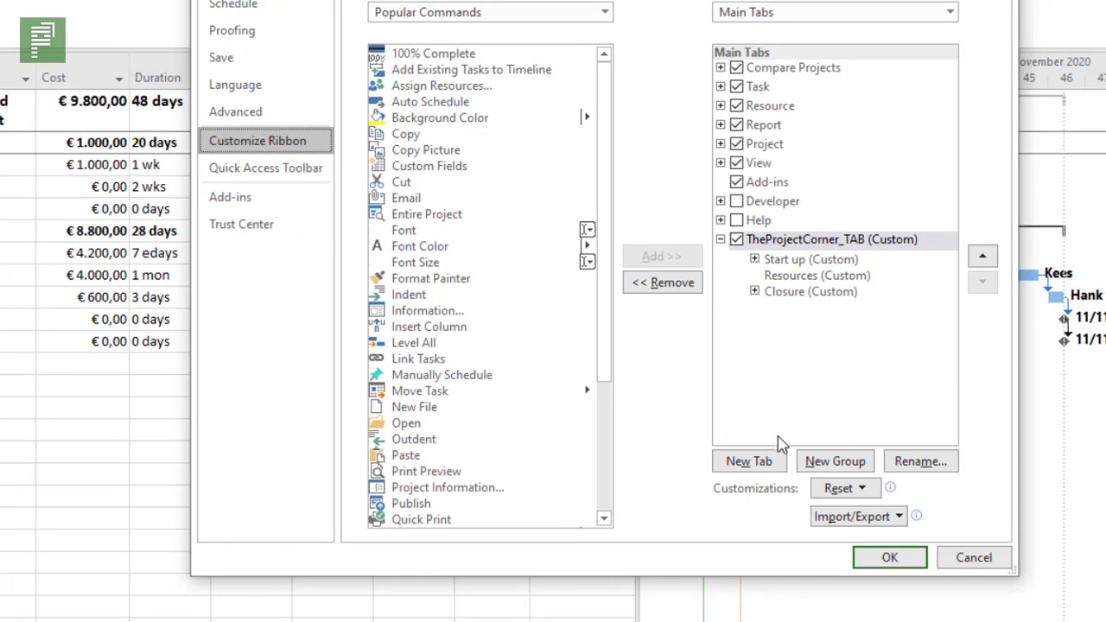
click(858, 518)
click(864, 575)
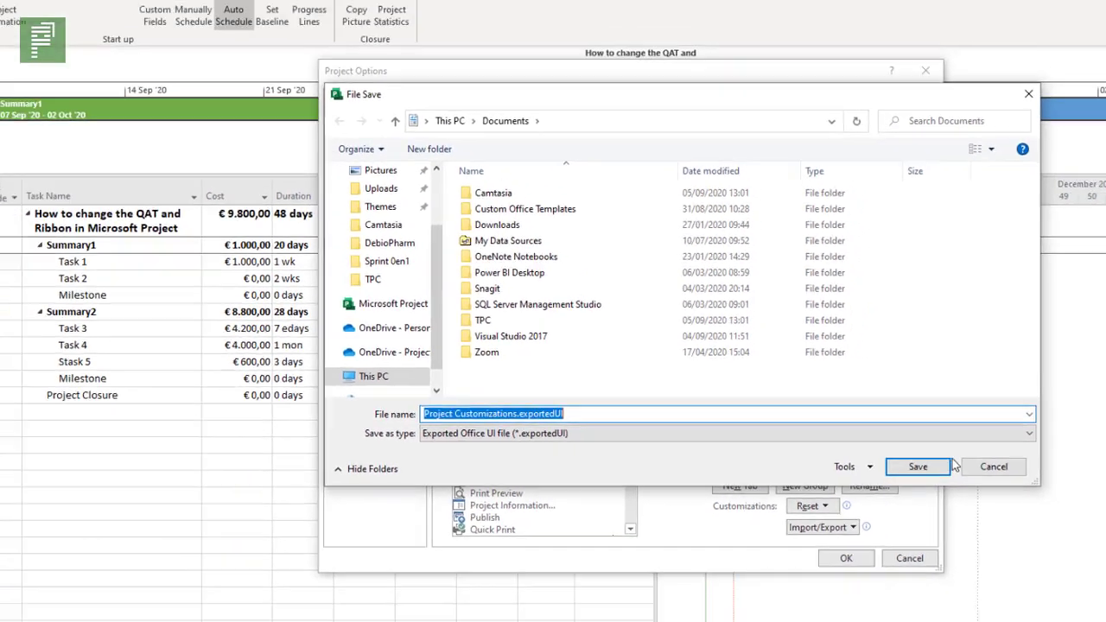
click(985, 435)
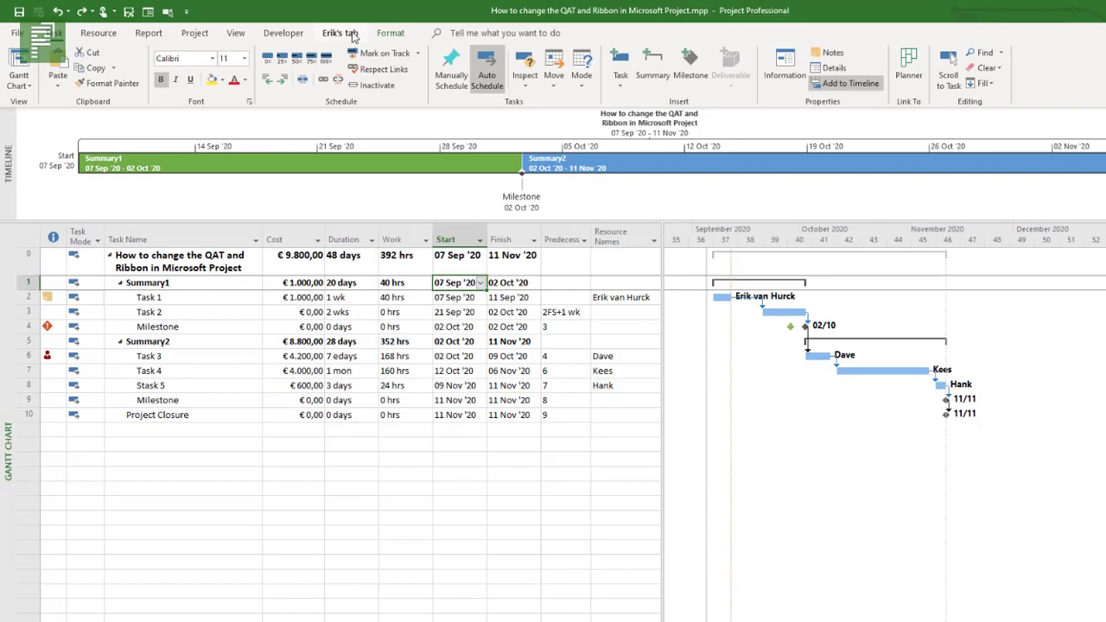
Switch the Gantt chart timescale to Months and back to Weeks using the zoom setting on the personal custom tab.
click(334, 38)
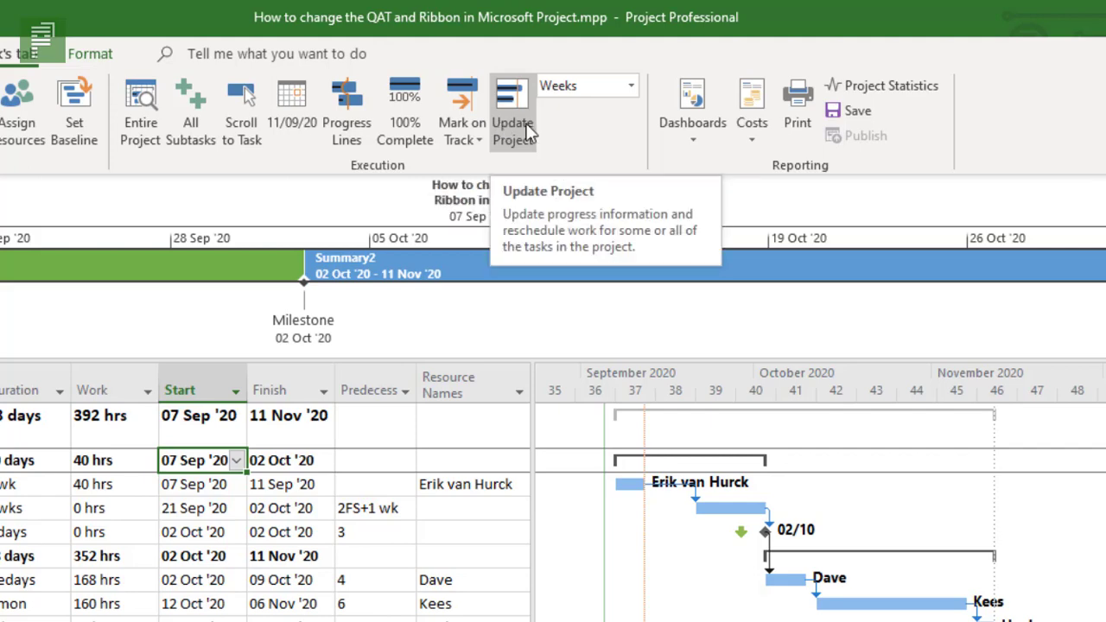
click(631, 85)
click(590, 242)
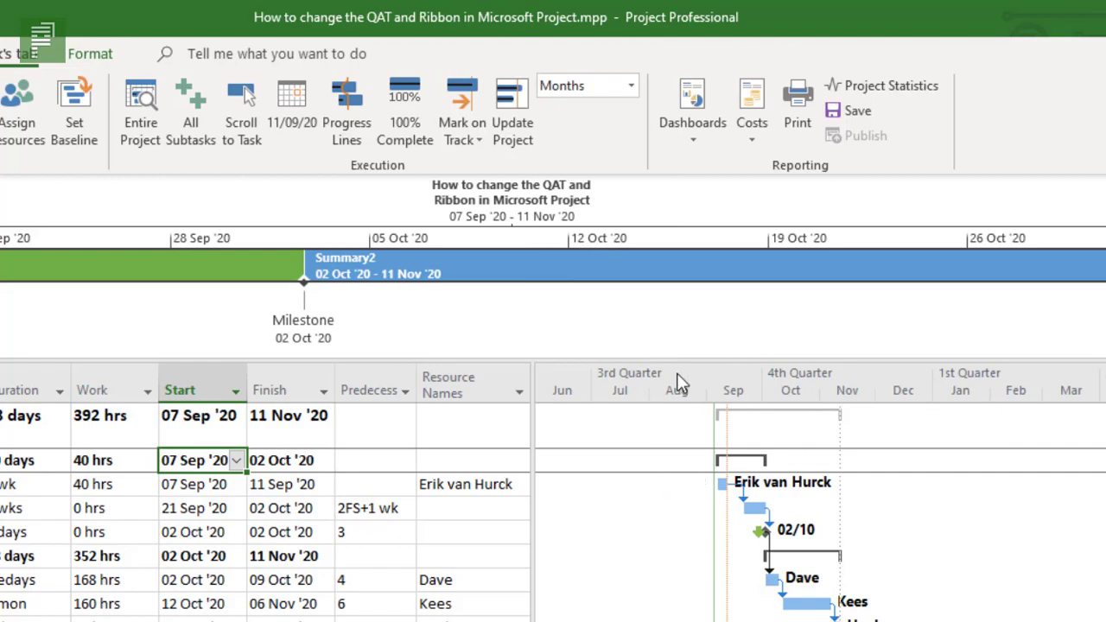
click(632, 86)
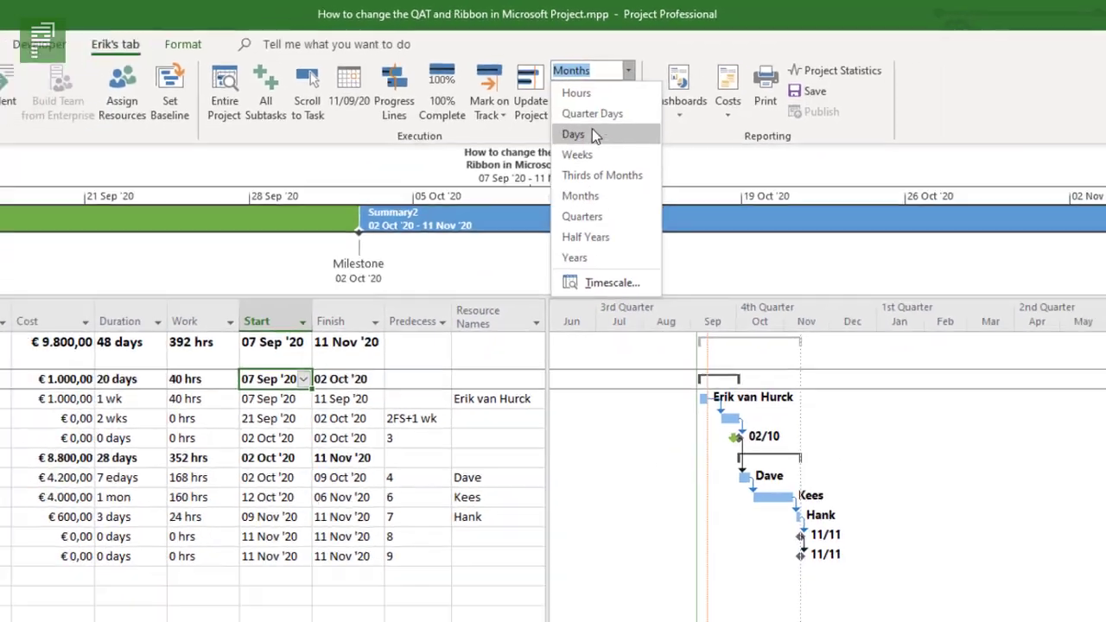
click(593, 134)
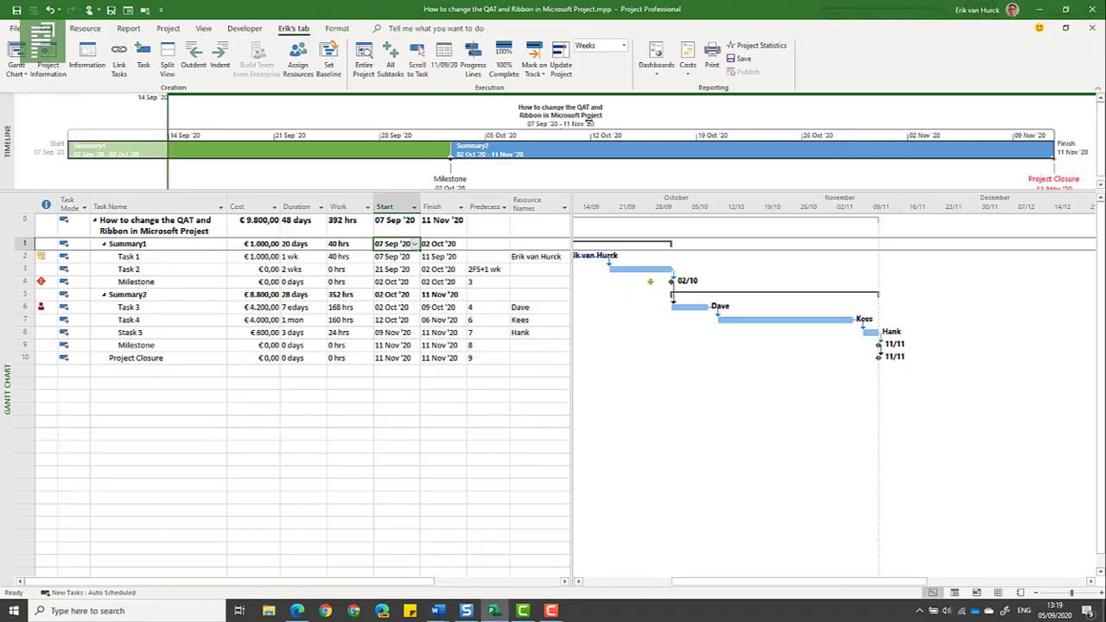